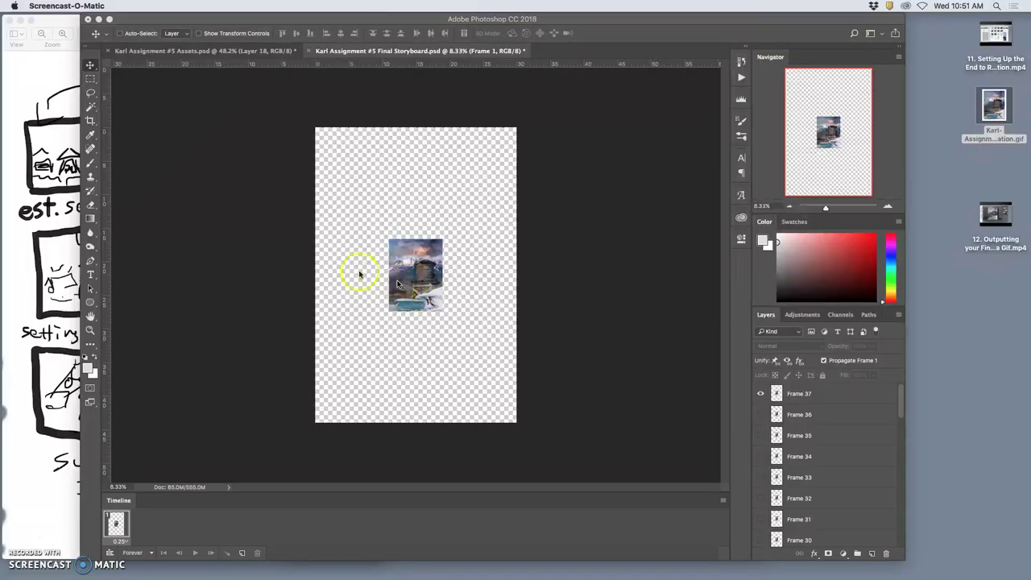
Step: Check the storyboard sketch, then hide the Frame 37 layer
click(78, 172)
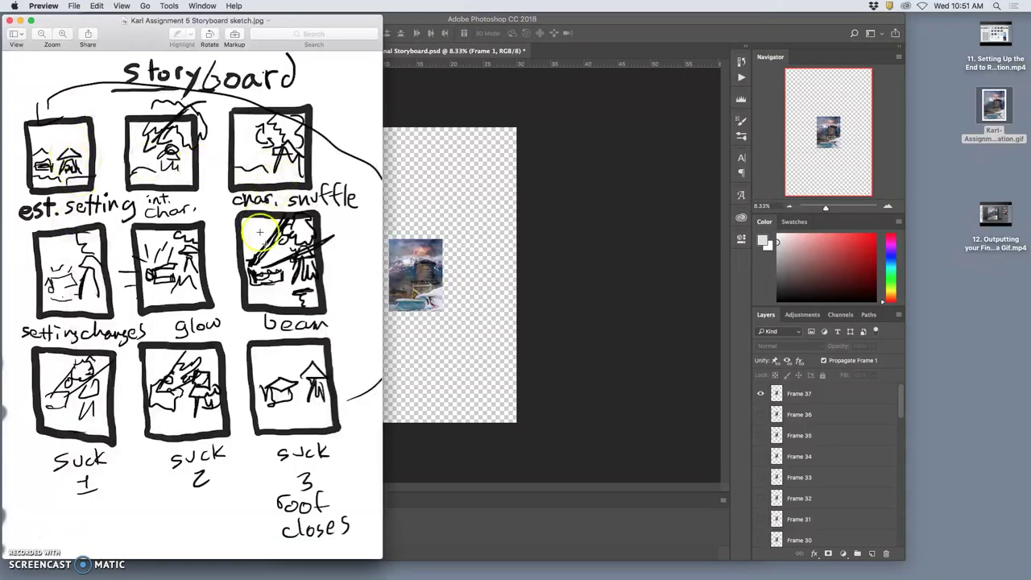
click(427, 302)
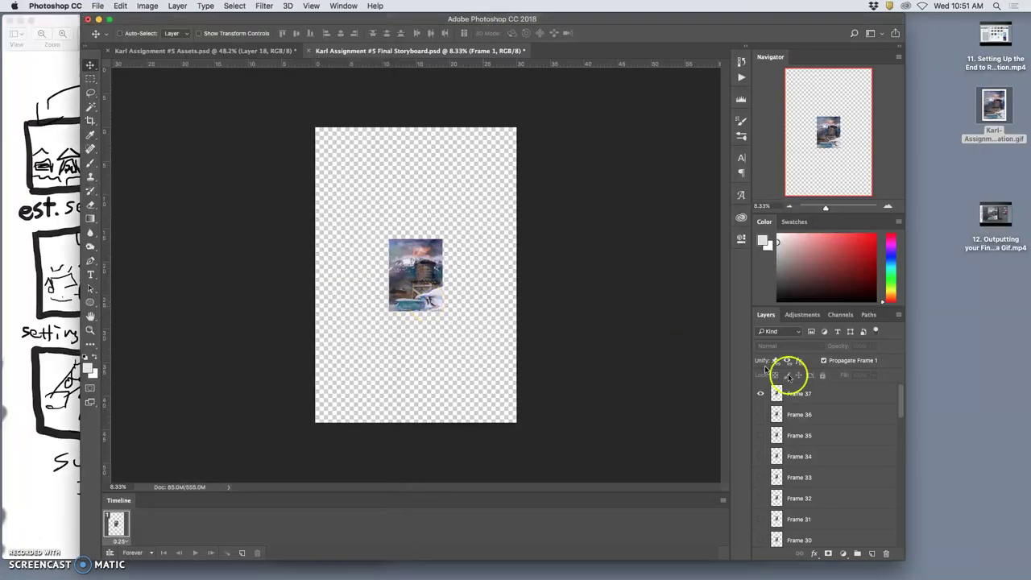
click(793, 395)
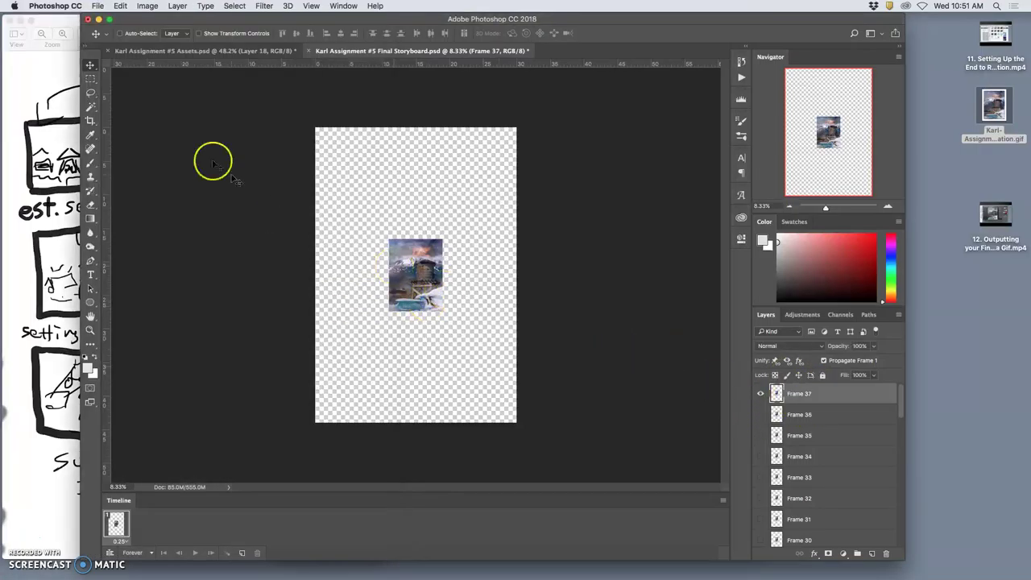
click(765, 400)
Step: Show Frames 1, 7 and 25 and move them side by side across the canvas top
scroll(786, 443, down, 10)
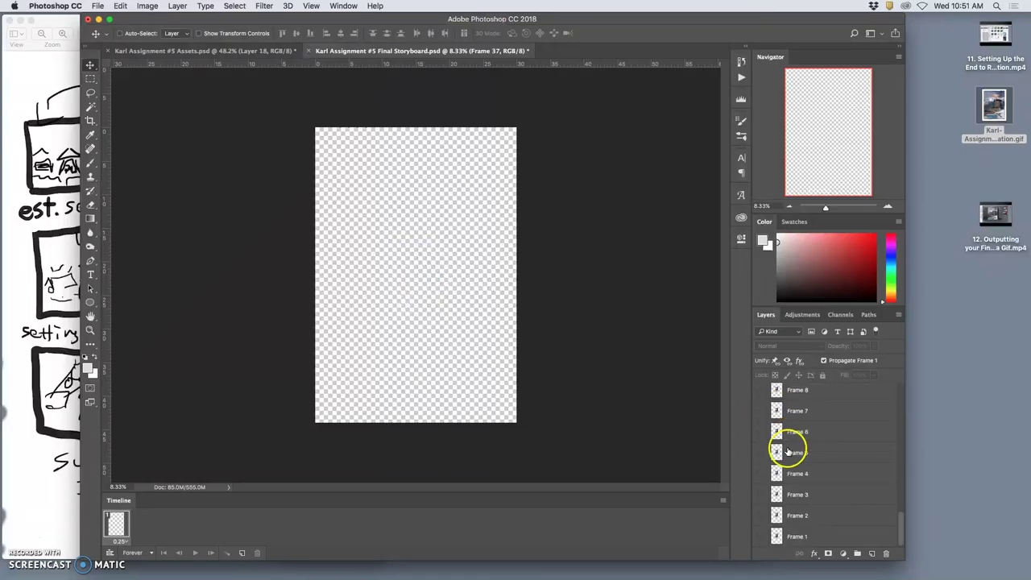
click(761, 536)
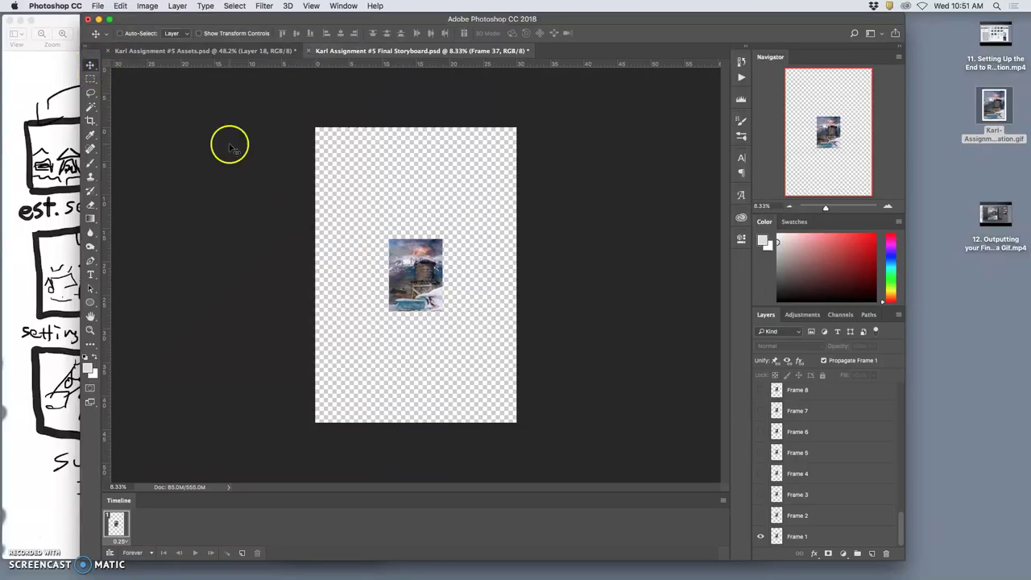
drag(467, 272, 350, 176)
click(120, 33)
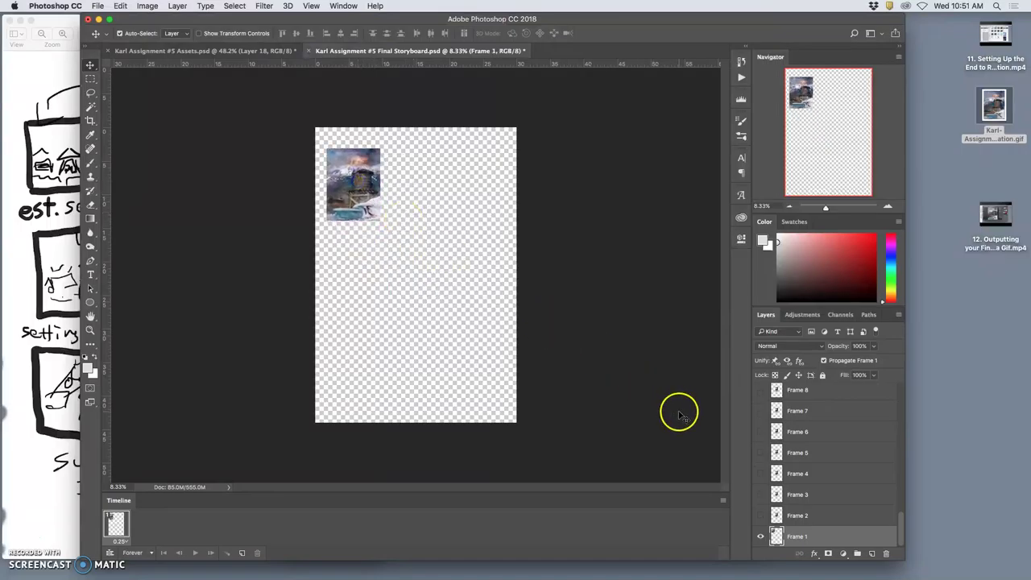
click(760, 411)
drag(425, 269, 423, 173)
scroll(775, 412, up, 4)
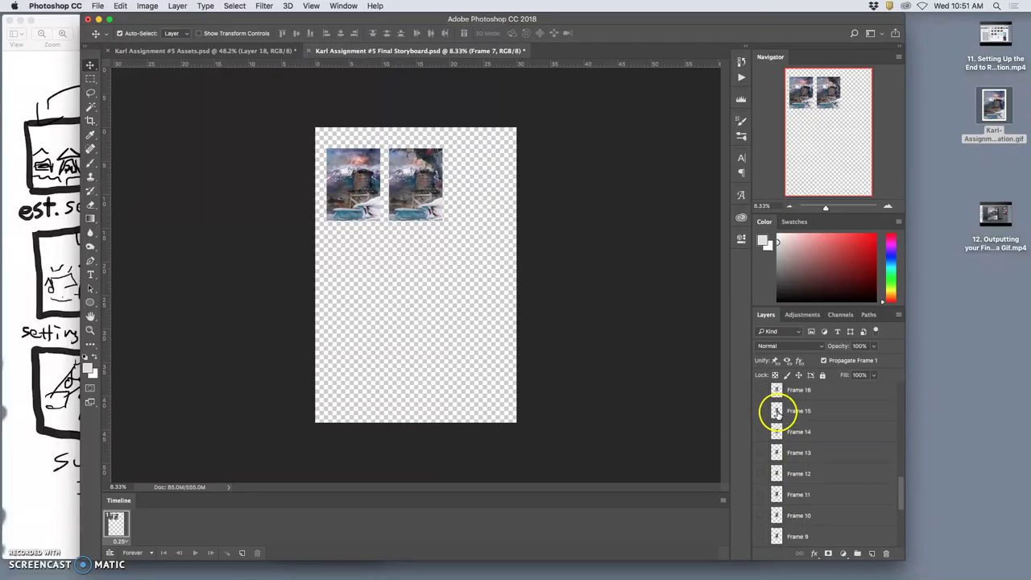
scroll(775, 412, up, 5)
click(760, 420)
drag(407, 284, 470, 192)
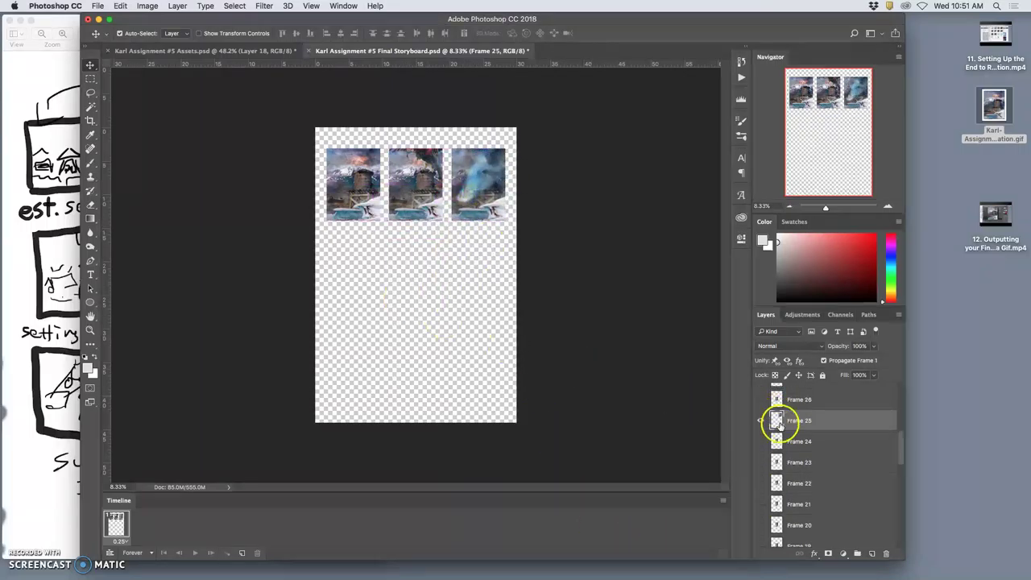
Step: Show Frame 27 and place it below Frame 1, then deselect
scroll(801, 408, up, 1)
click(798, 395)
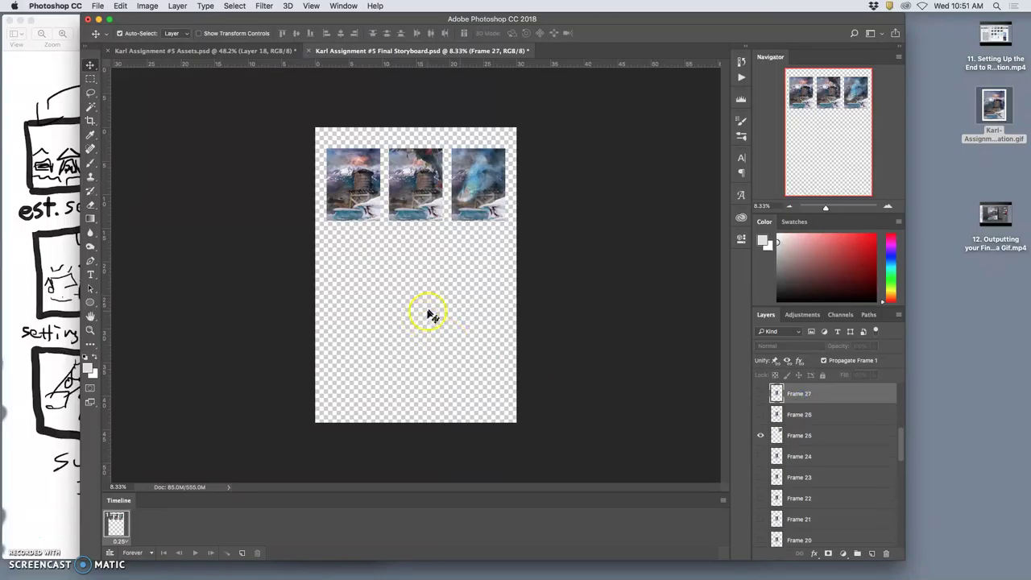
click(757, 393)
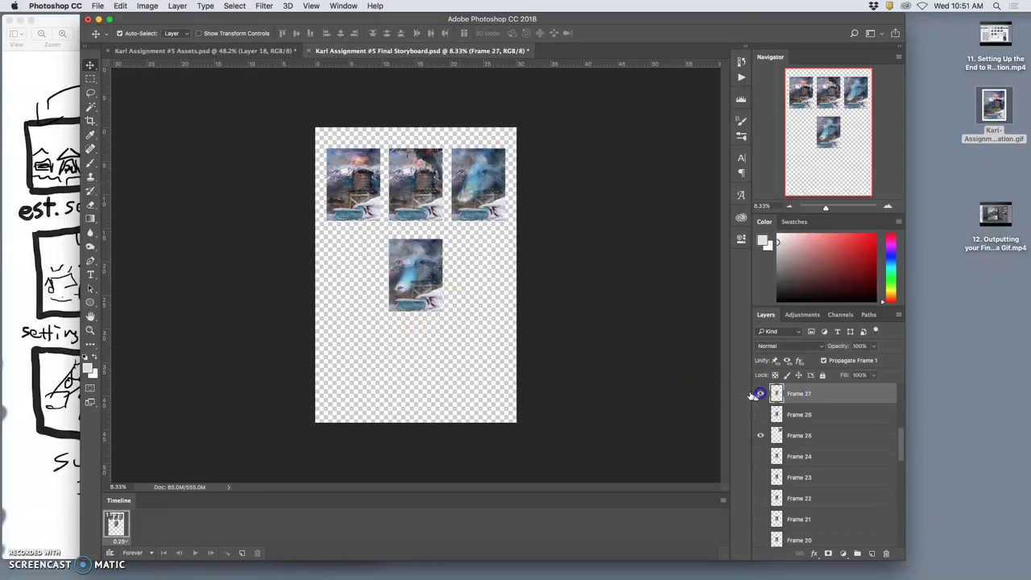
drag(435, 300, 373, 300)
click(509, 373)
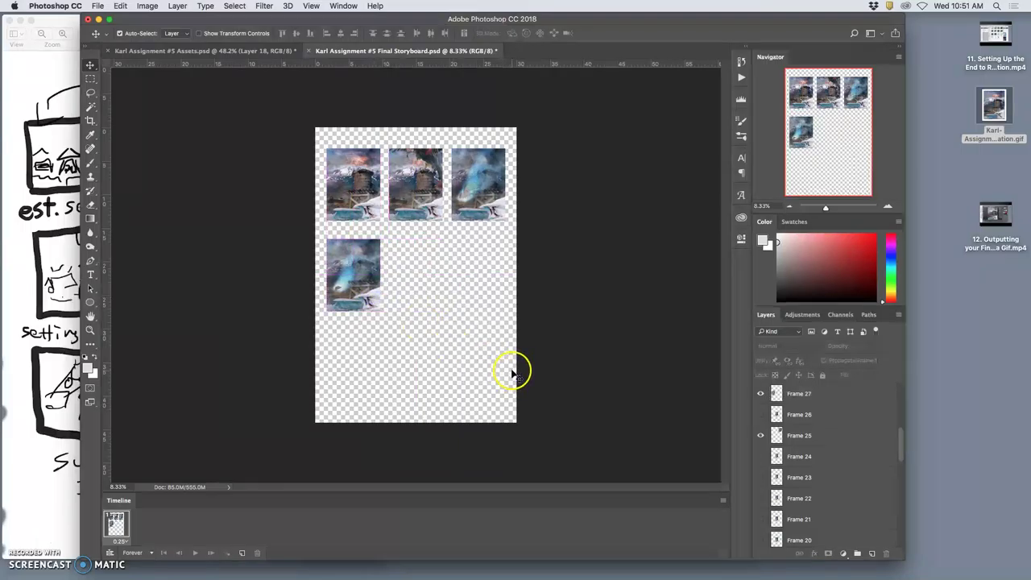
Step: Close the Final Storyboard document without saving changes
click(308, 51)
click(493, 200)
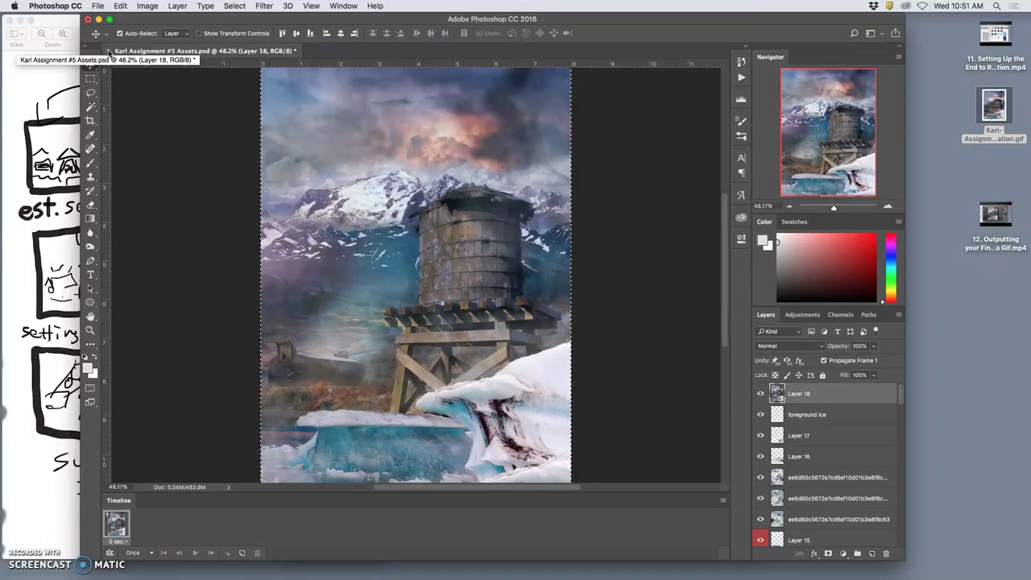
drag(110, 53, 185, 61)
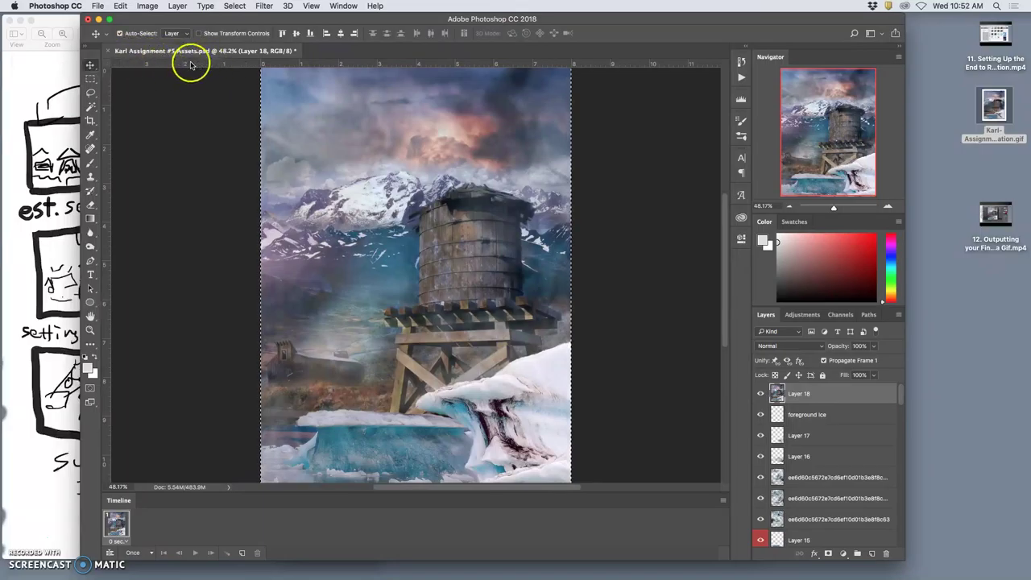
Step: Delete Layer 18 from the Assets file, save it with Cmd+S, and close it
drag(97, 6, 803, 393)
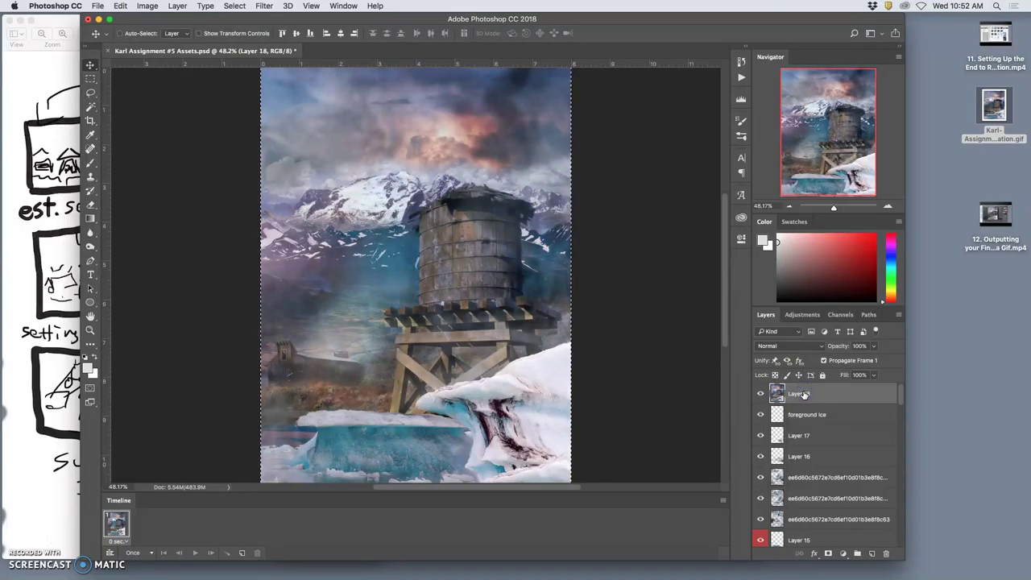
key(Delete)
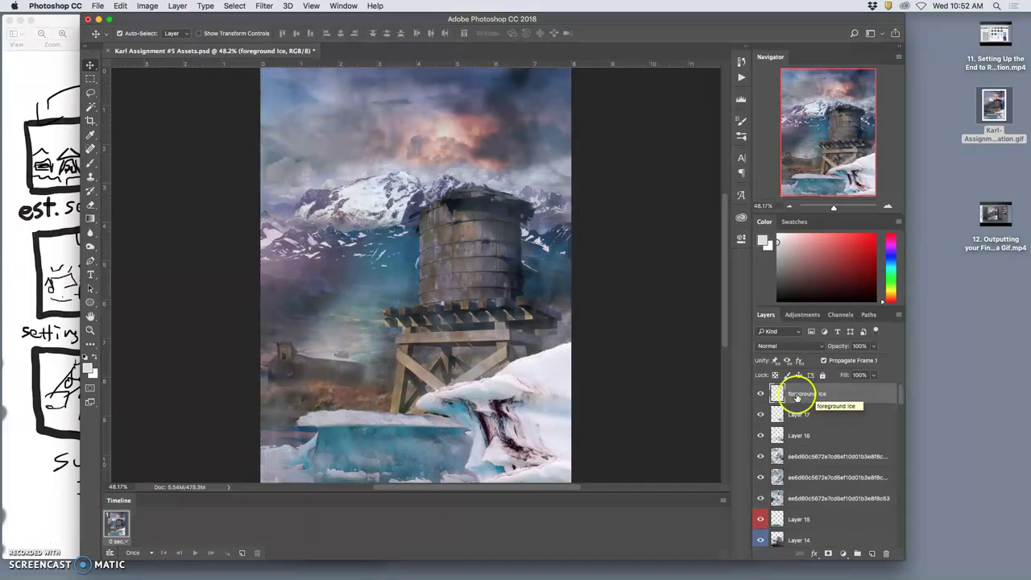
key(super+s)
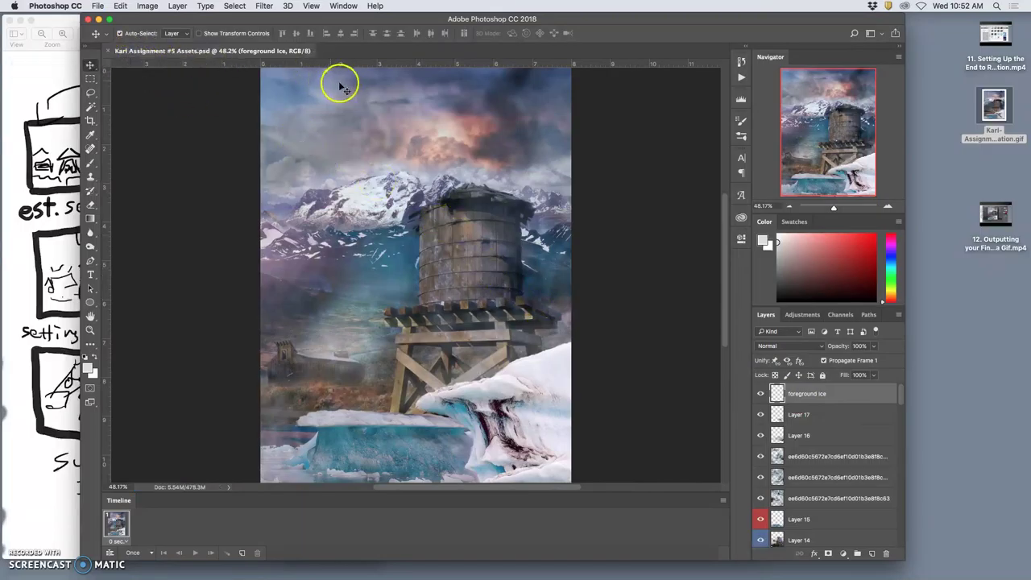
click(110, 52)
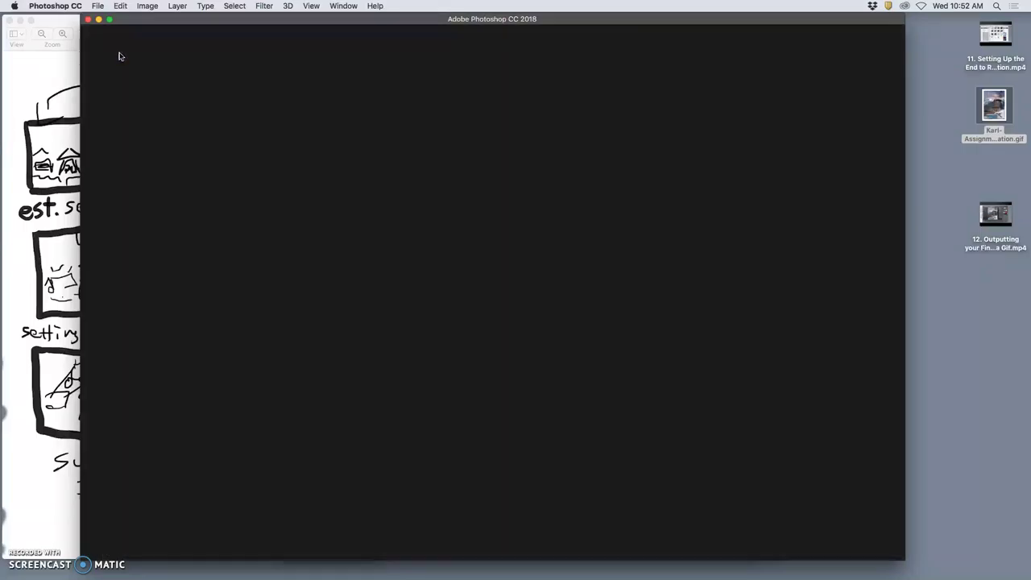
Step: Through Mission Control and Finder, open the Stage PSD in the Assign 5 Stage folder
key(ctrl+Up)
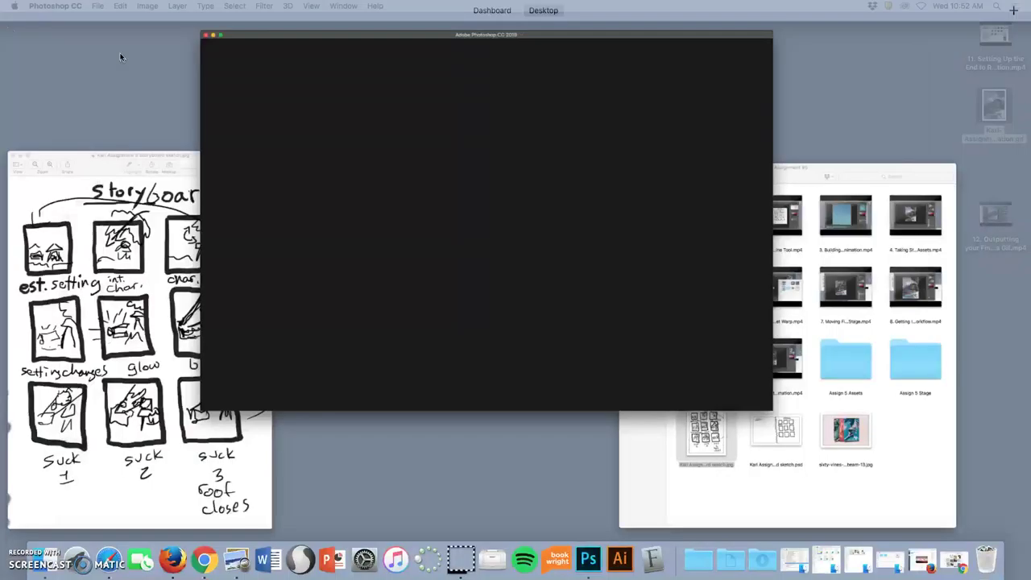
click(929, 419)
double_click(718, 317)
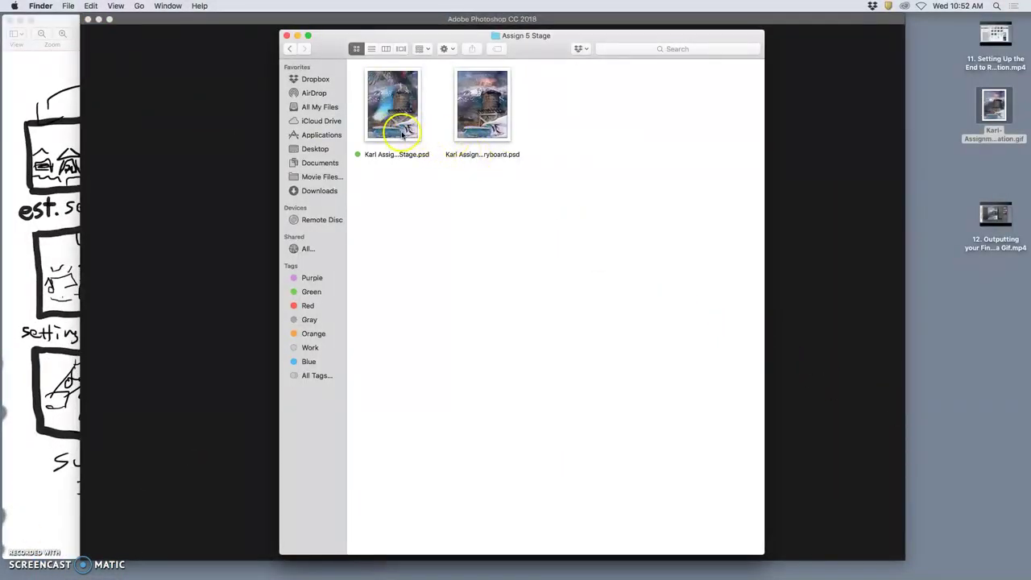
double_click(395, 125)
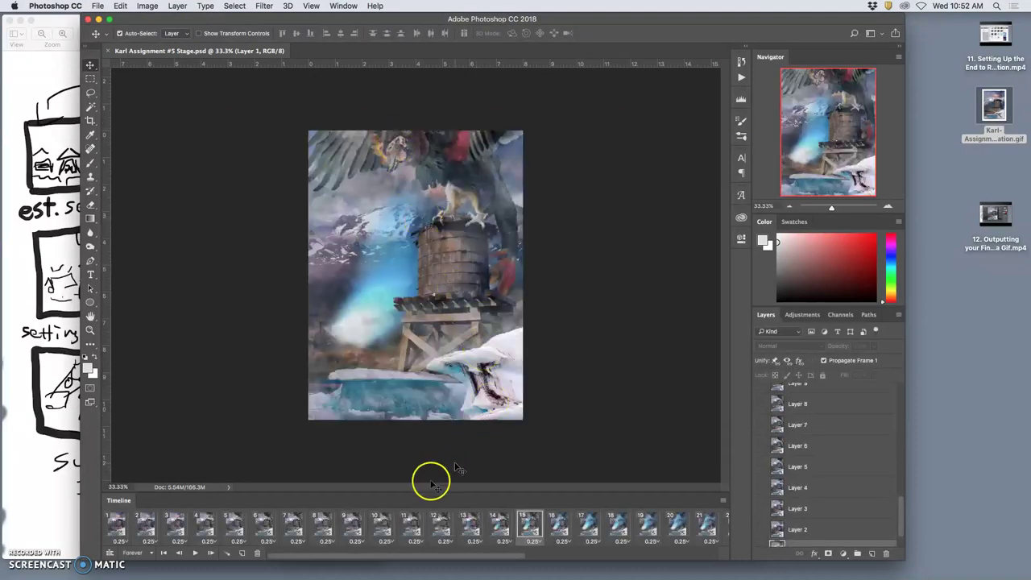
Step: Preview the Stage animation playback, then stop it
click(197, 554)
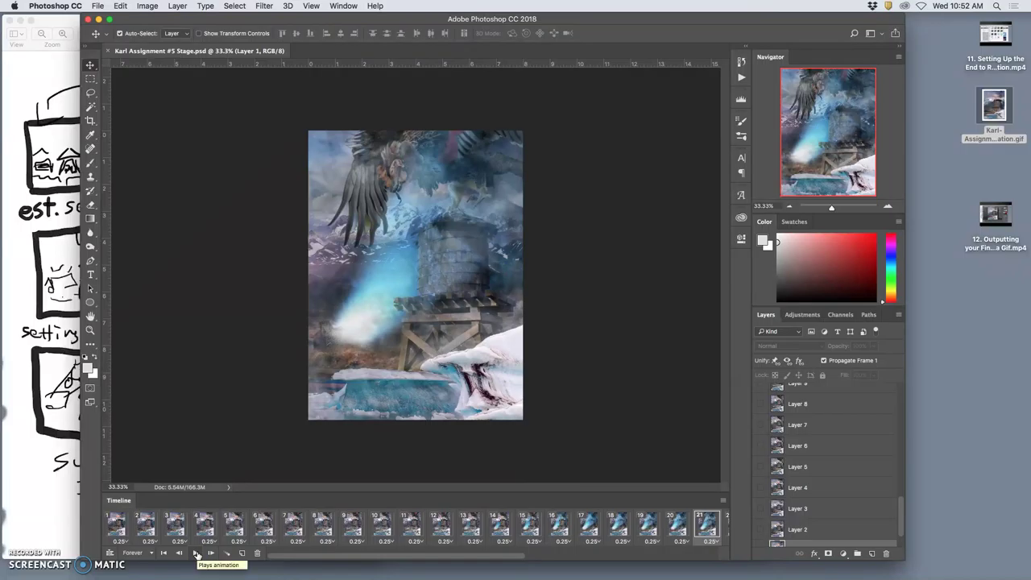
click(196, 554)
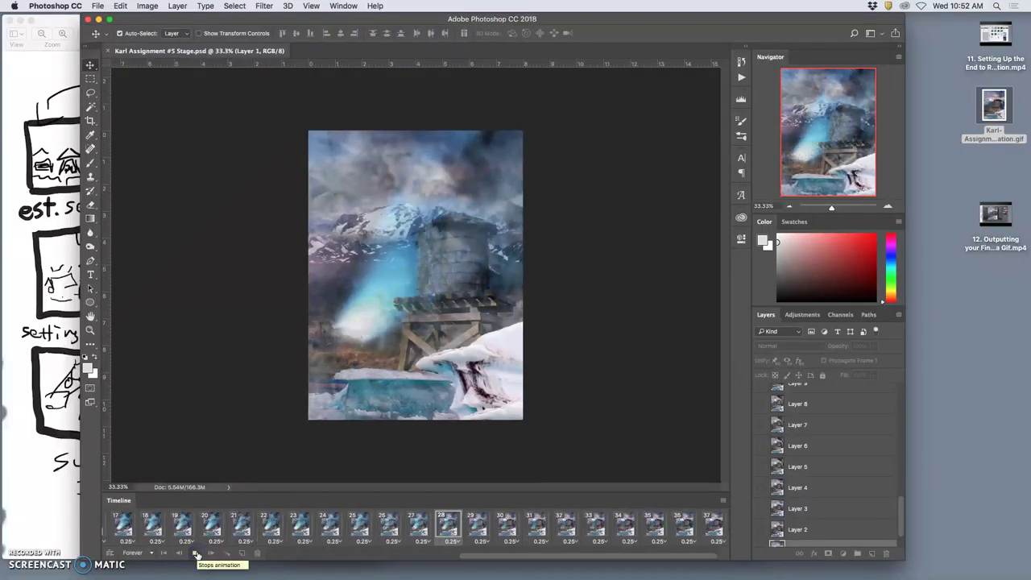
click(196, 553)
Step: Set frames 21 through 28 to a 0.2-second delay and replay the animation
click(445, 525)
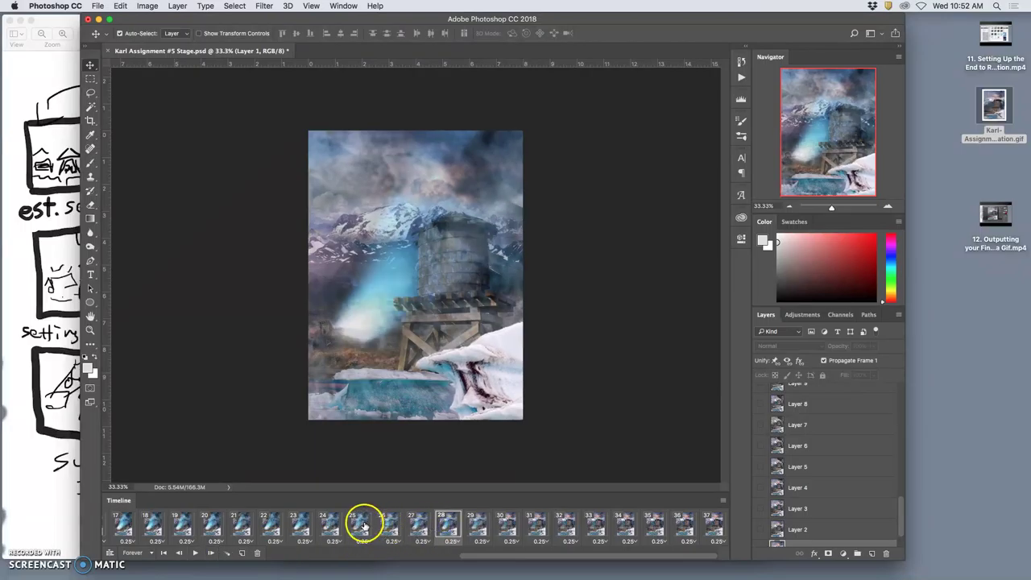
shift+click(243, 525)
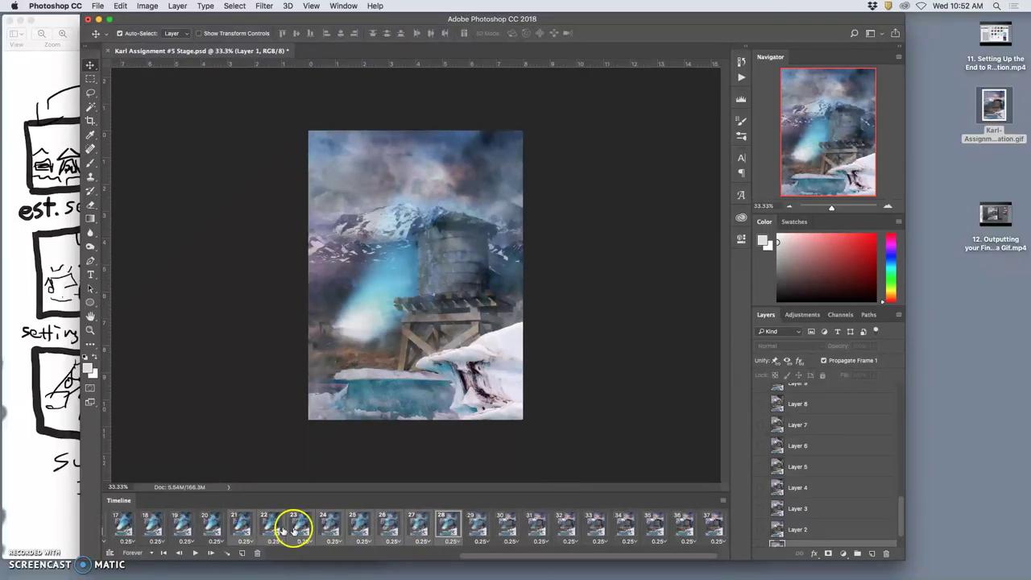
click(456, 543)
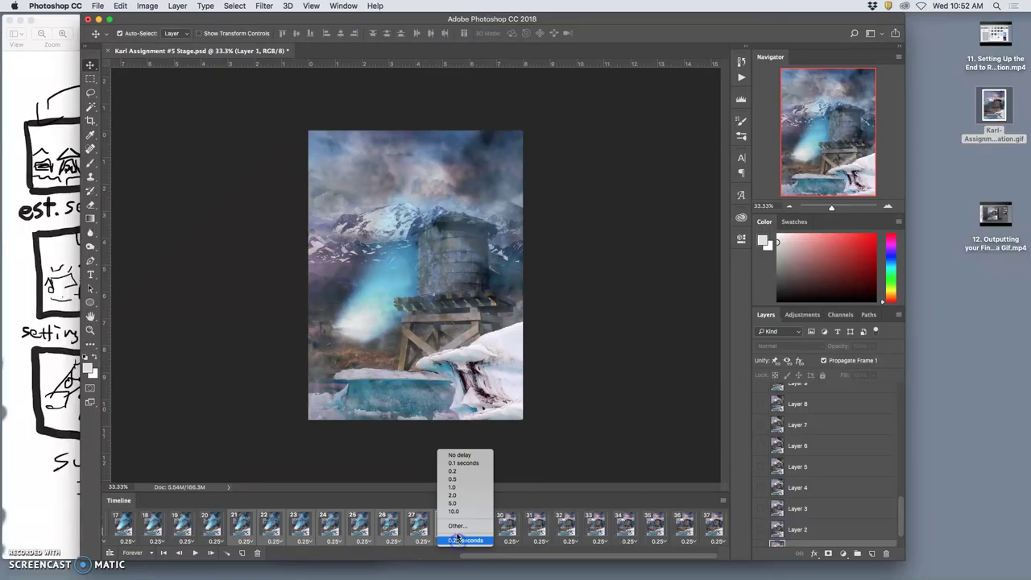
click(453, 472)
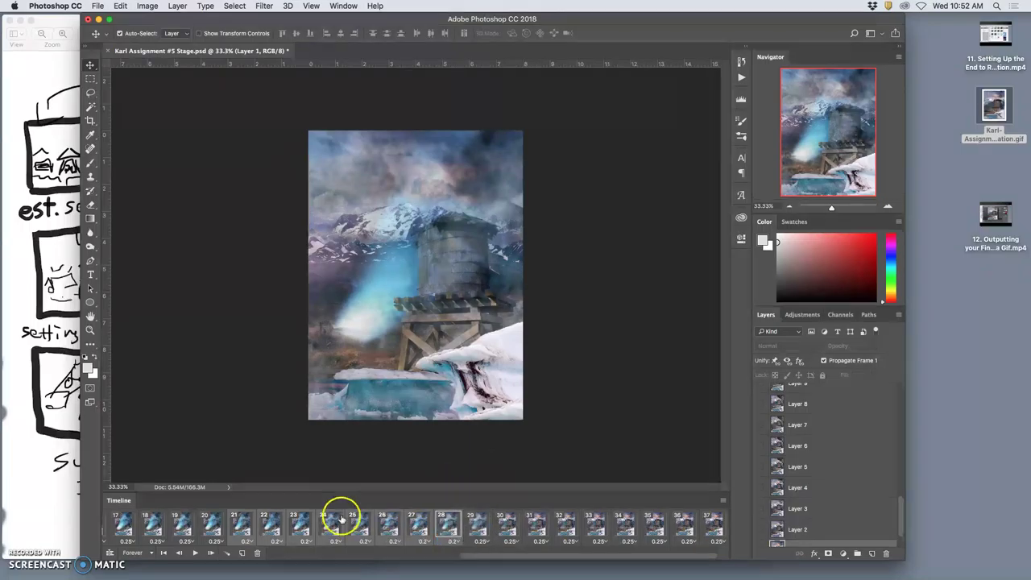
click(153, 527)
click(196, 553)
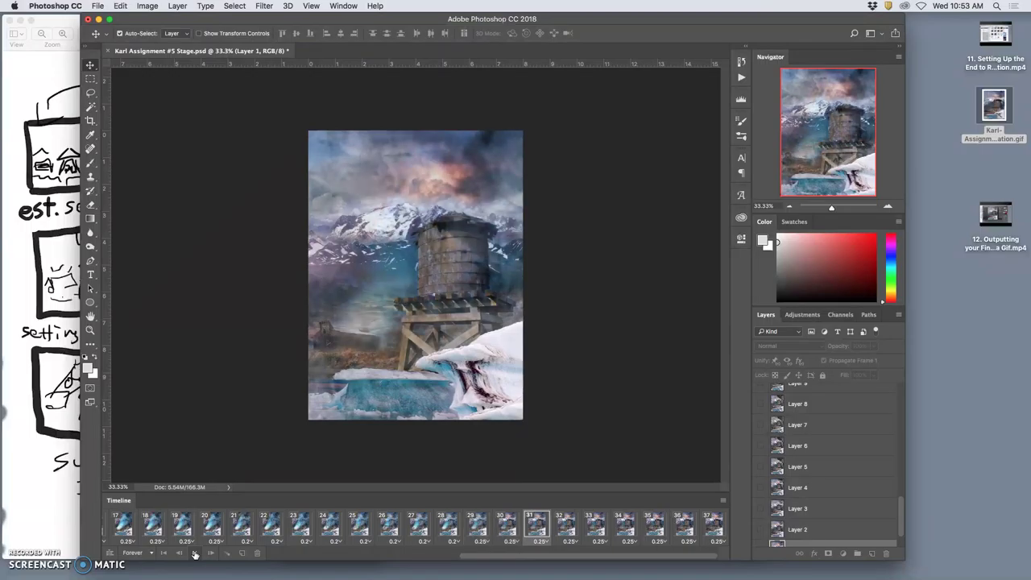
Step: Stop playback and review the later frames, ending on frame 29
click(194, 553)
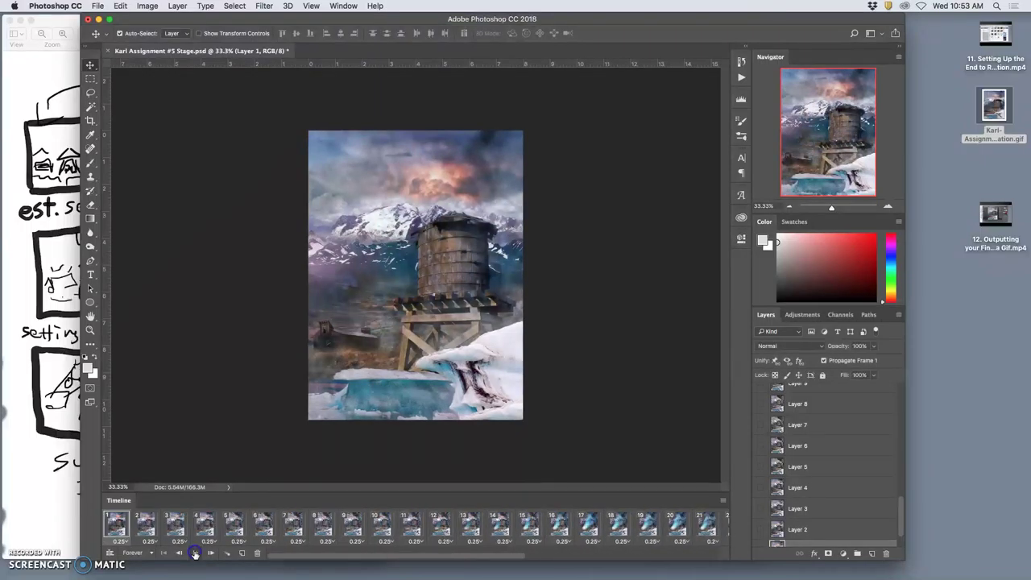
scroll(640, 519, right, 10)
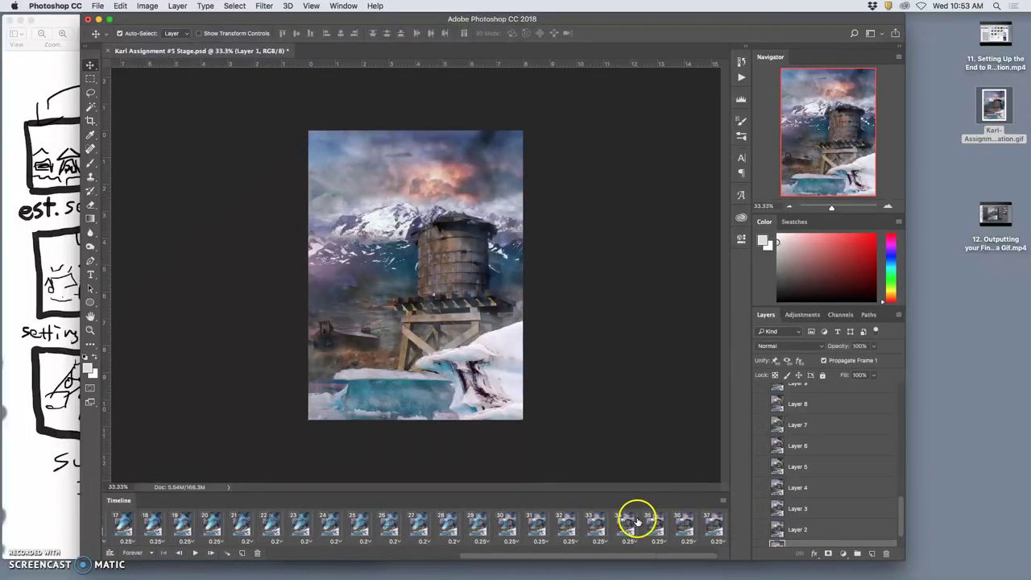
click(655, 525)
click(683, 527)
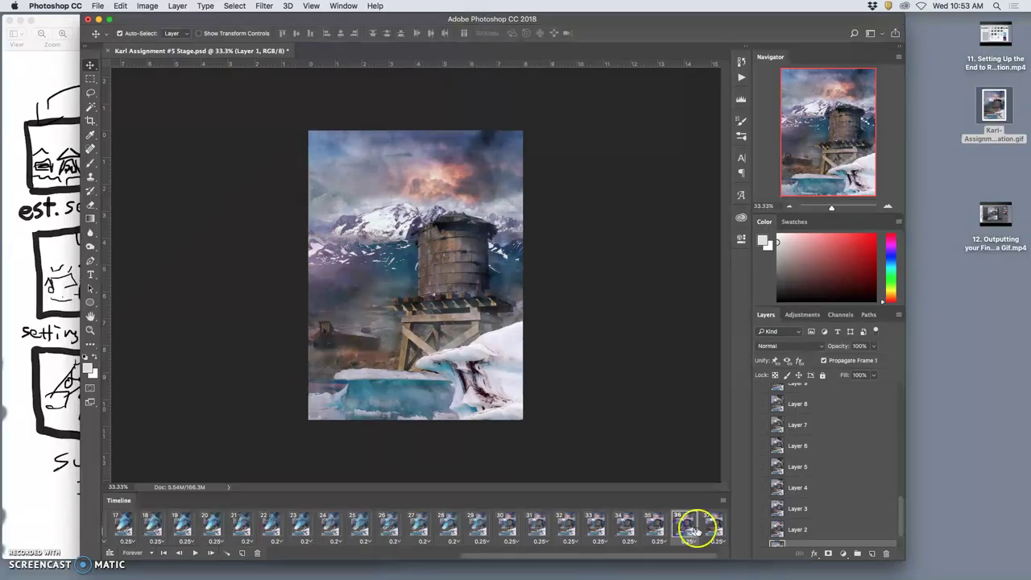
click(704, 528)
click(683, 527)
click(655, 527)
click(628, 528)
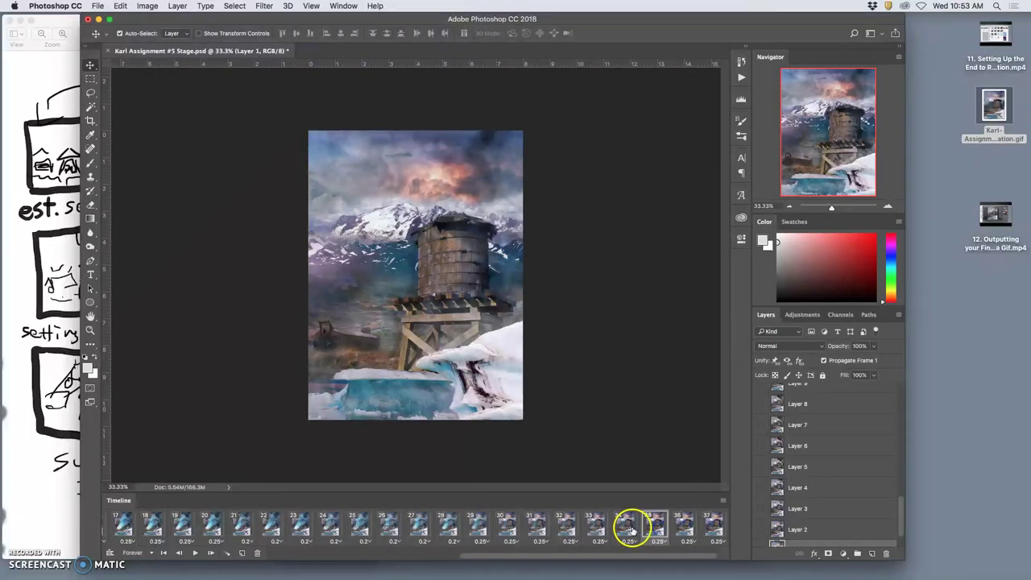
click(595, 527)
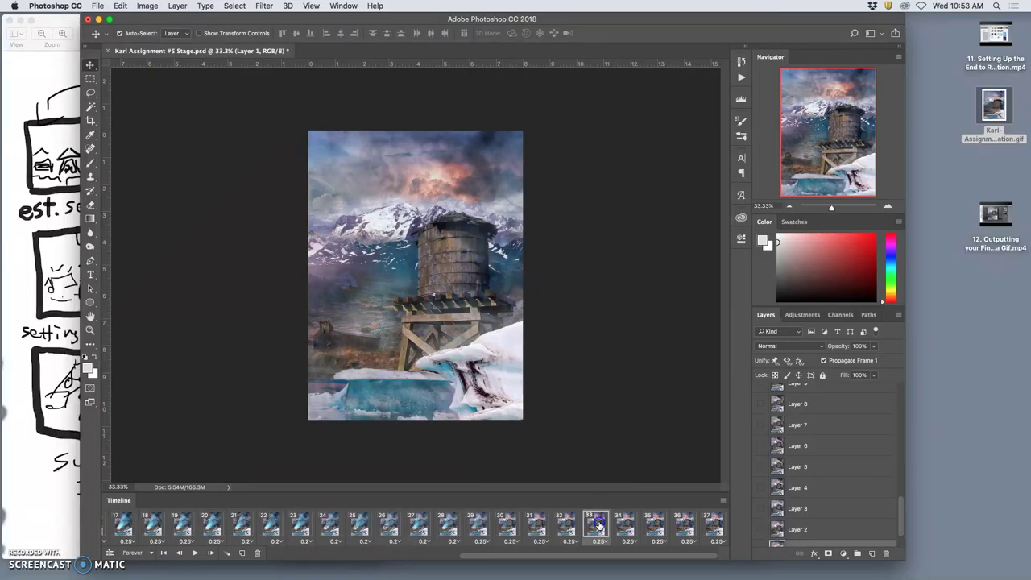
click(565, 528)
click(536, 527)
click(503, 529)
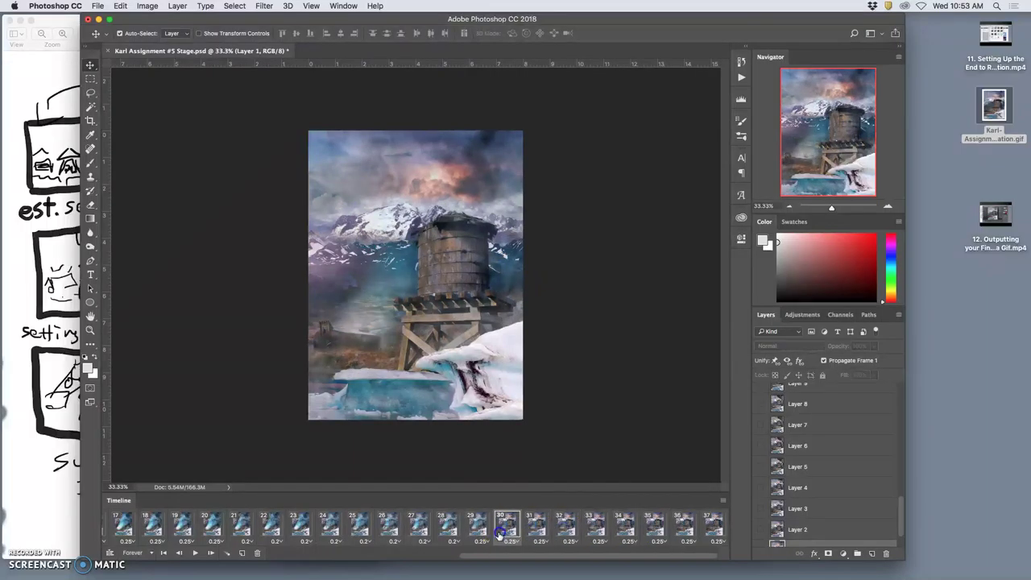
click(475, 529)
click(503, 529)
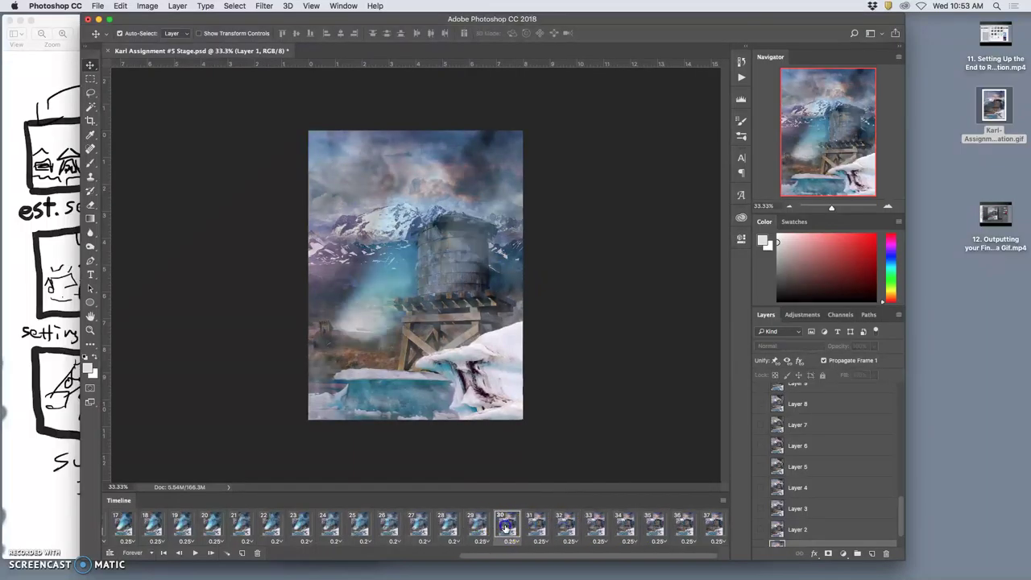
click(537, 527)
click(507, 529)
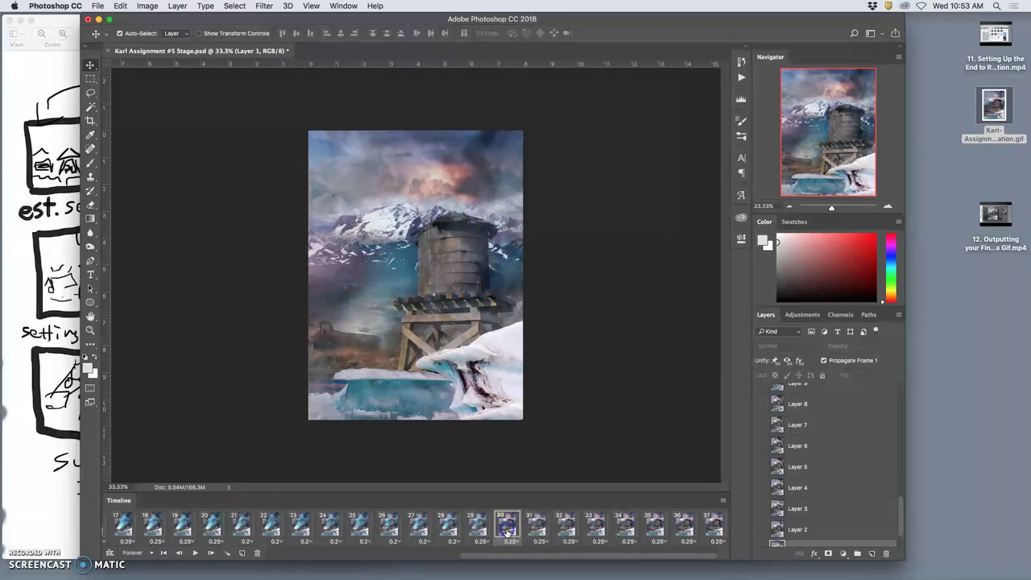
click(478, 529)
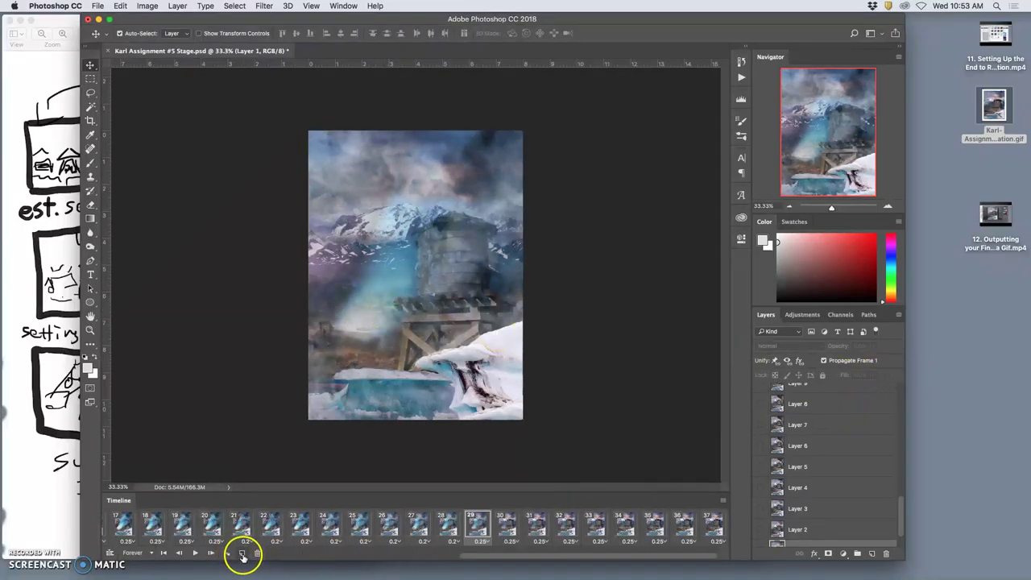
Step: Duplicate frame 29 as new frame 30 showing Layer 30 at about 59% opacity
click(243, 555)
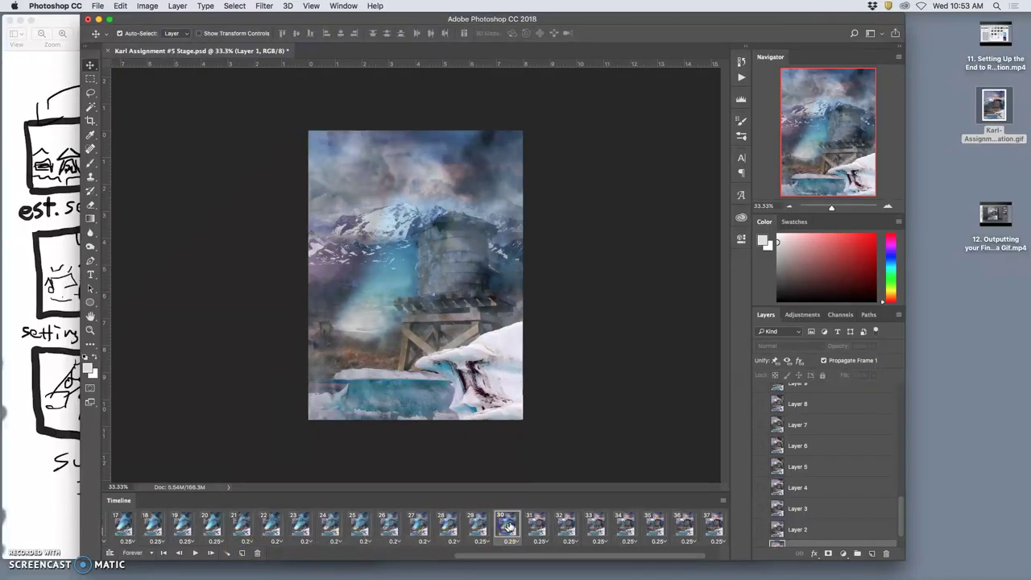
scroll(827, 456, up, 10)
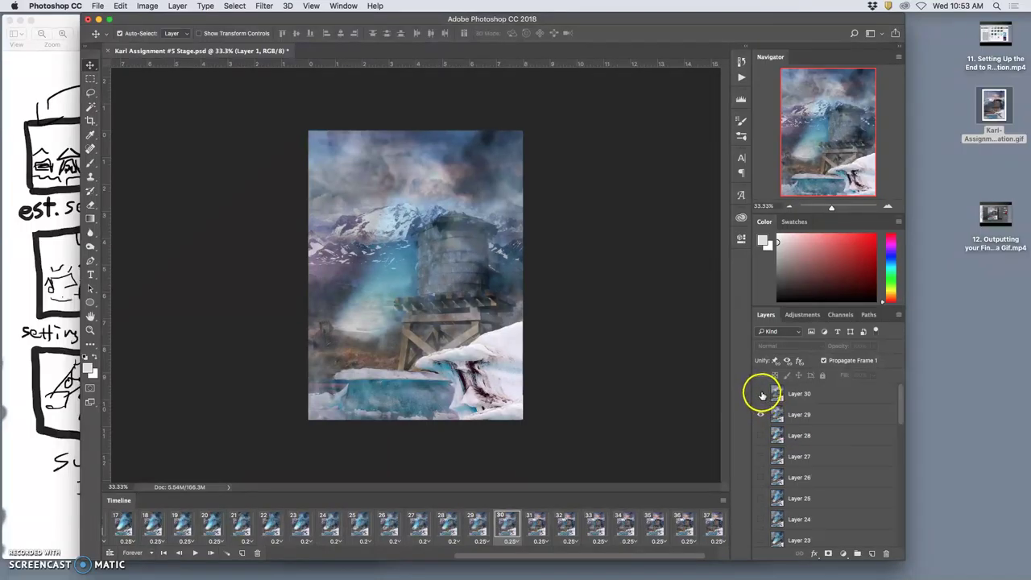
click(761, 394)
click(800, 393)
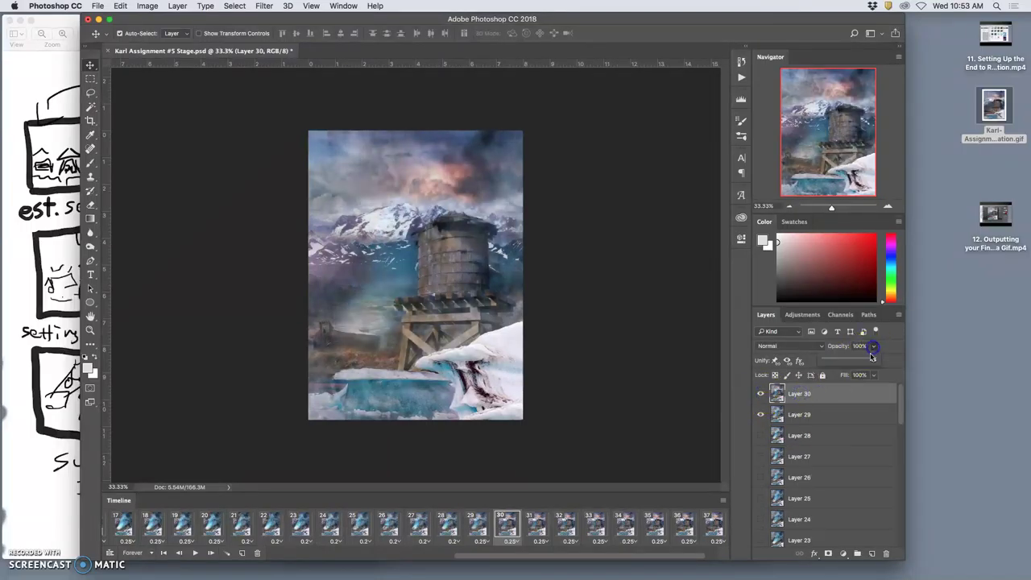
drag(860, 358, 854, 360)
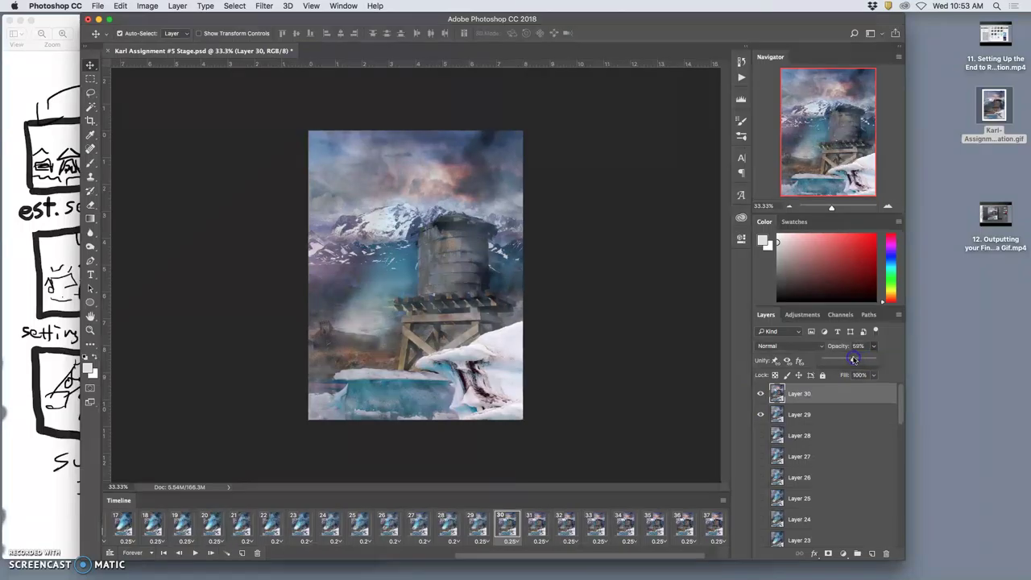
Step: Compare frames 29, 30 and 31, then play the animation to preview the fade
click(476, 525)
click(504, 525)
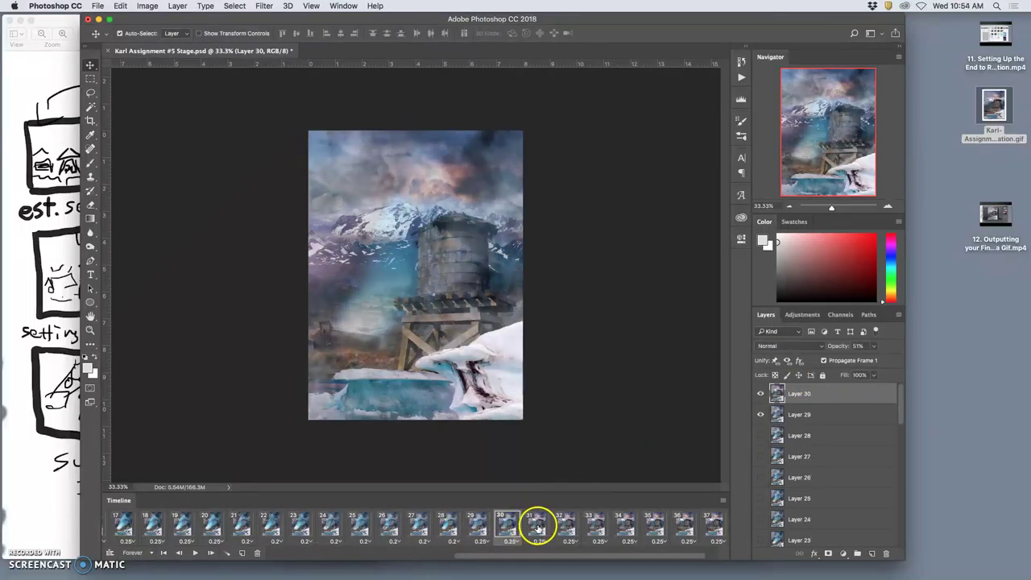
click(536, 526)
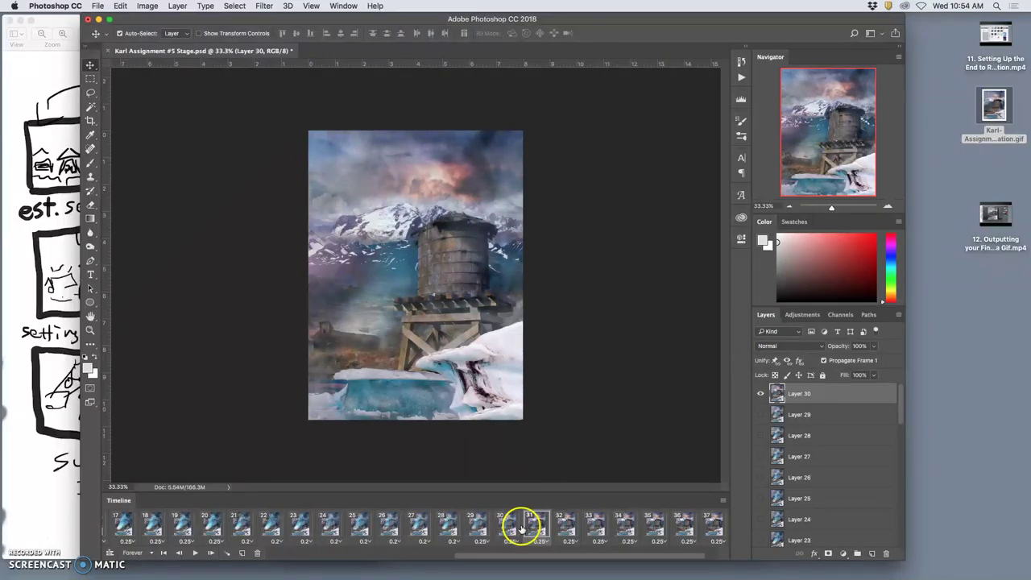
click(479, 525)
click(535, 528)
click(478, 528)
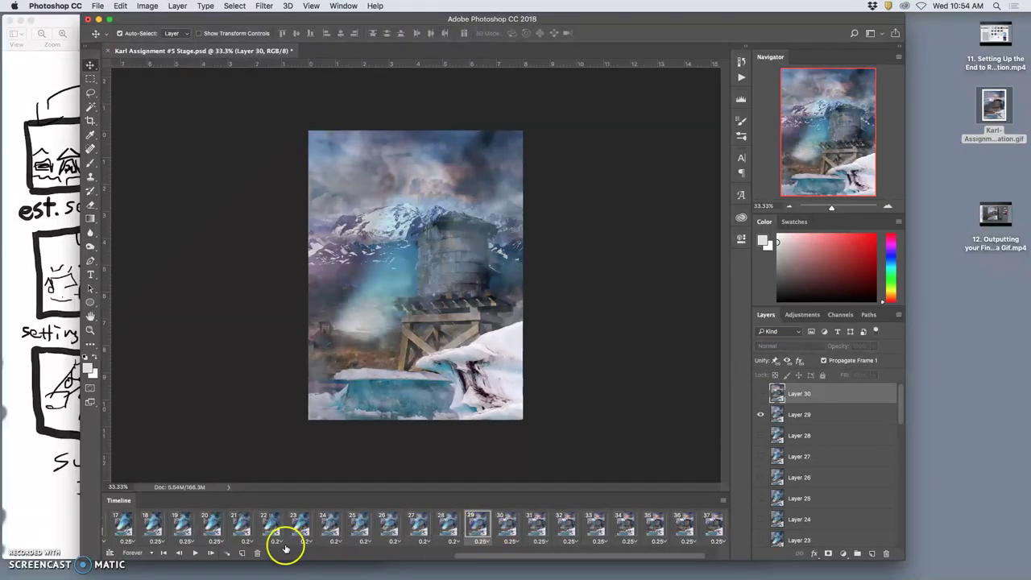
click(197, 553)
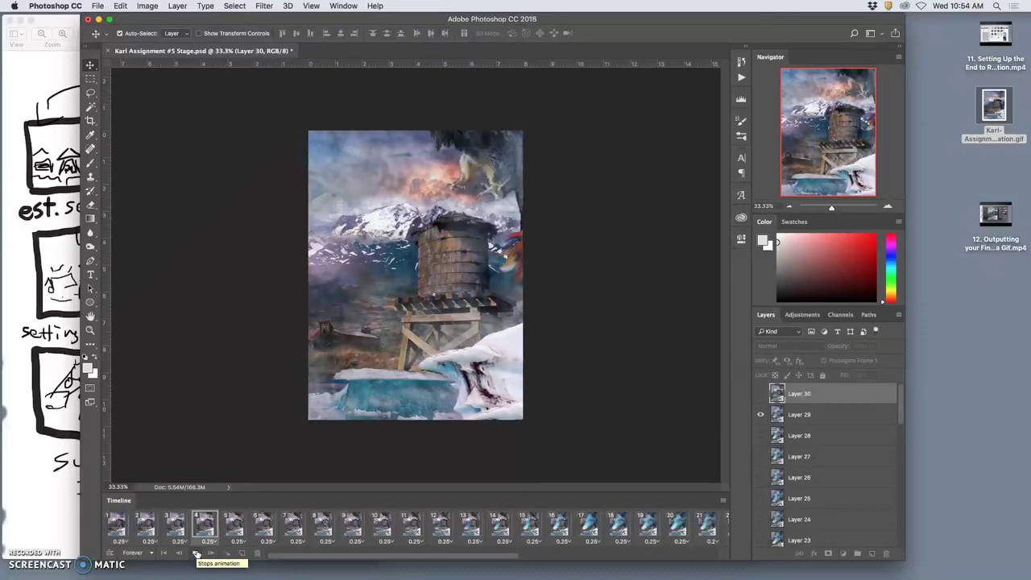
Step: Stop playback and check Layer 30's opacity in frames 34, 35 and 36
click(425, 527)
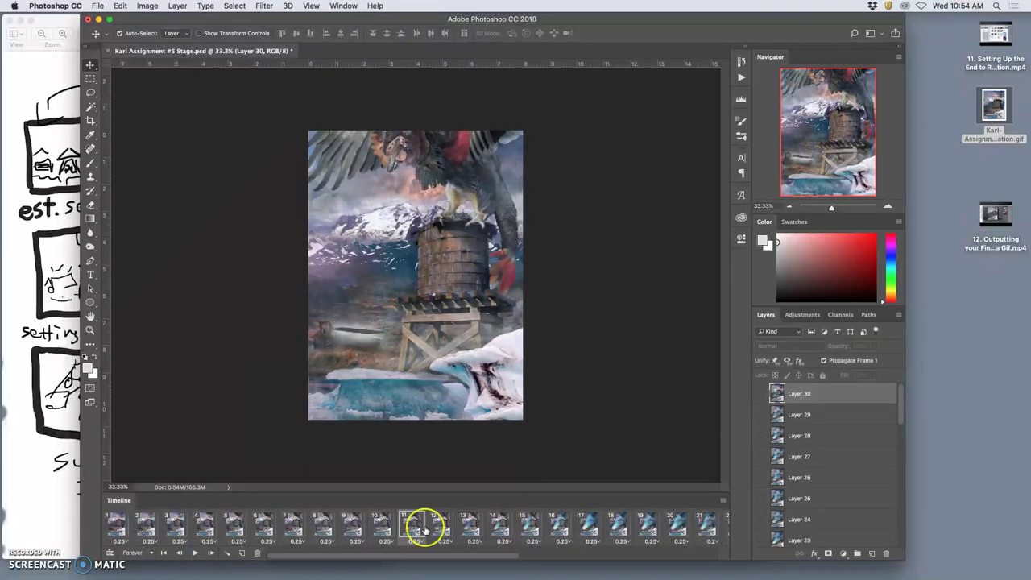
click(551, 523)
scroll(551, 526, right, 3)
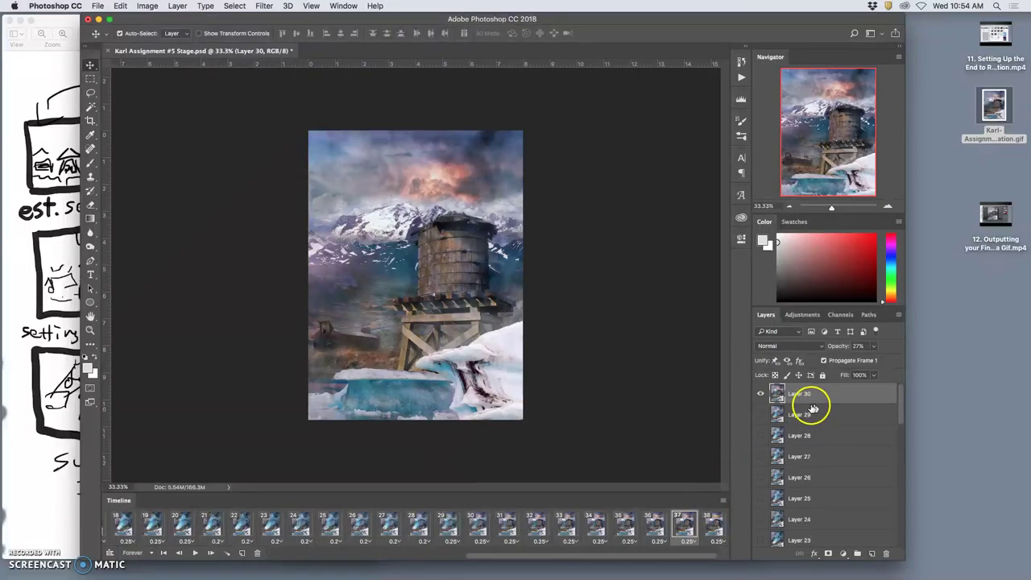
click(624, 525)
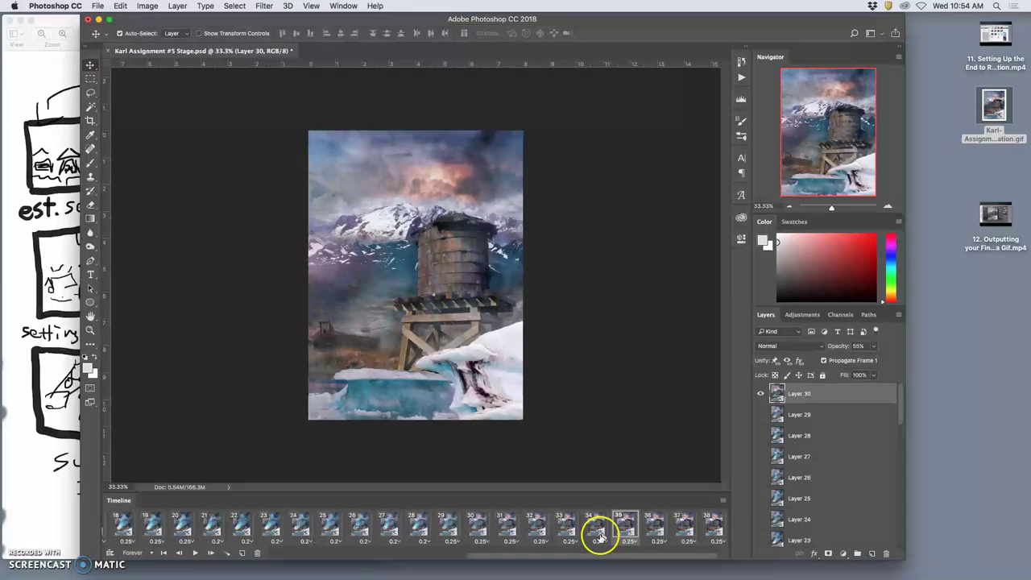
click(595, 528)
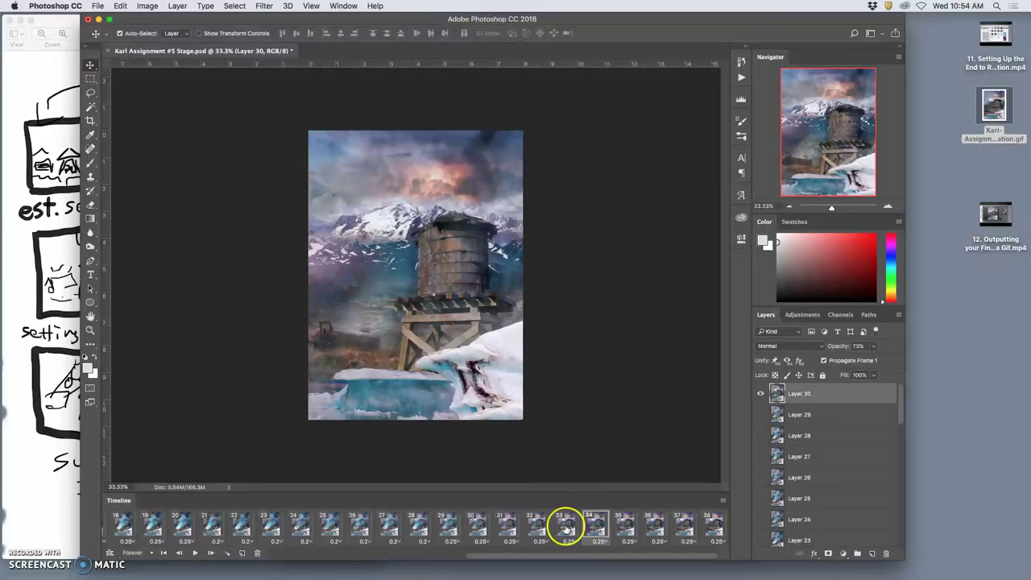
click(654, 526)
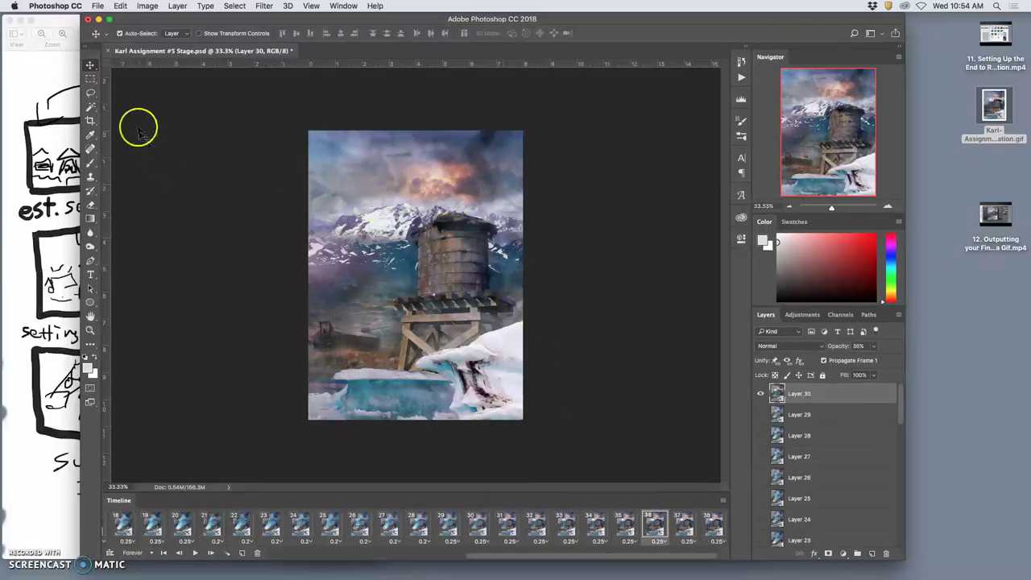
Step: Lasso a patch of cloudy sky, copy it to new Layer 31, and play from frame 21
click(90, 92)
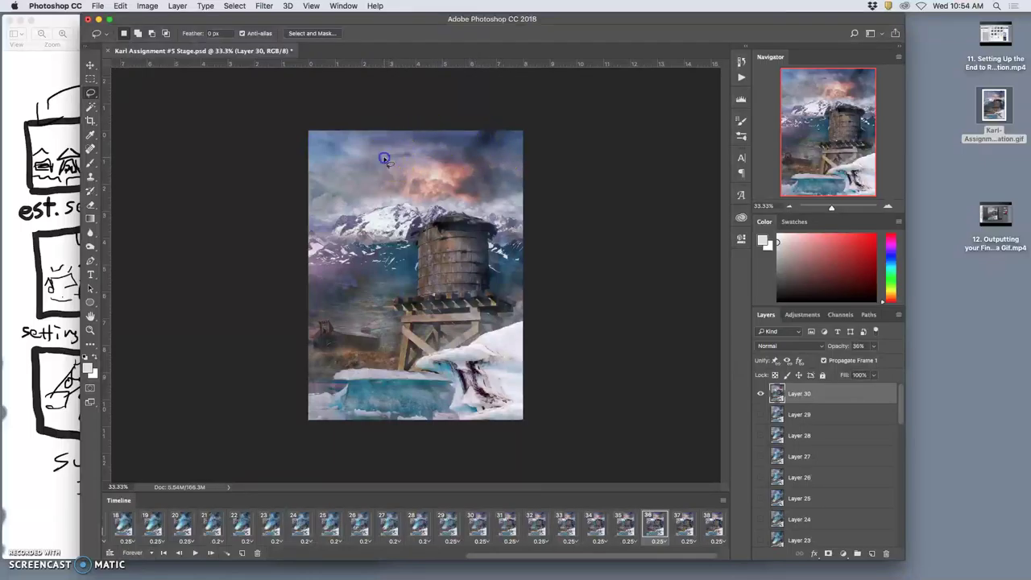
drag(386, 157, 390, 176)
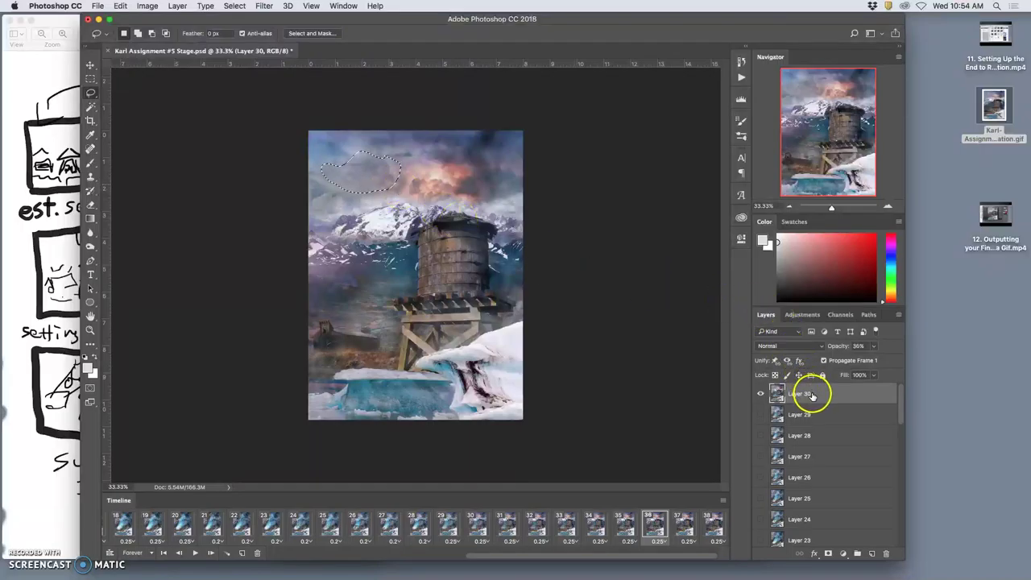
key(super+j)
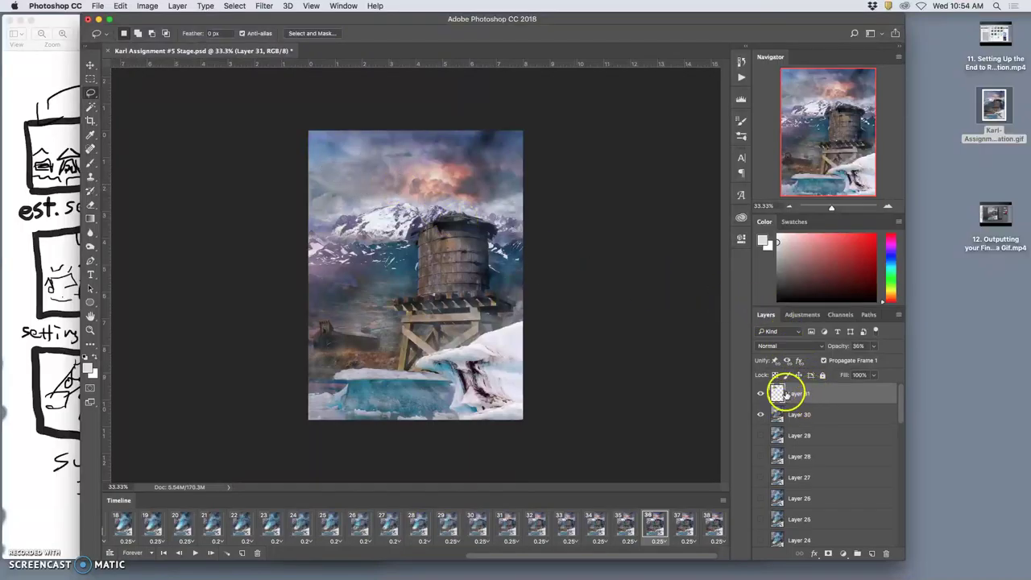
click(216, 527)
click(194, 552)
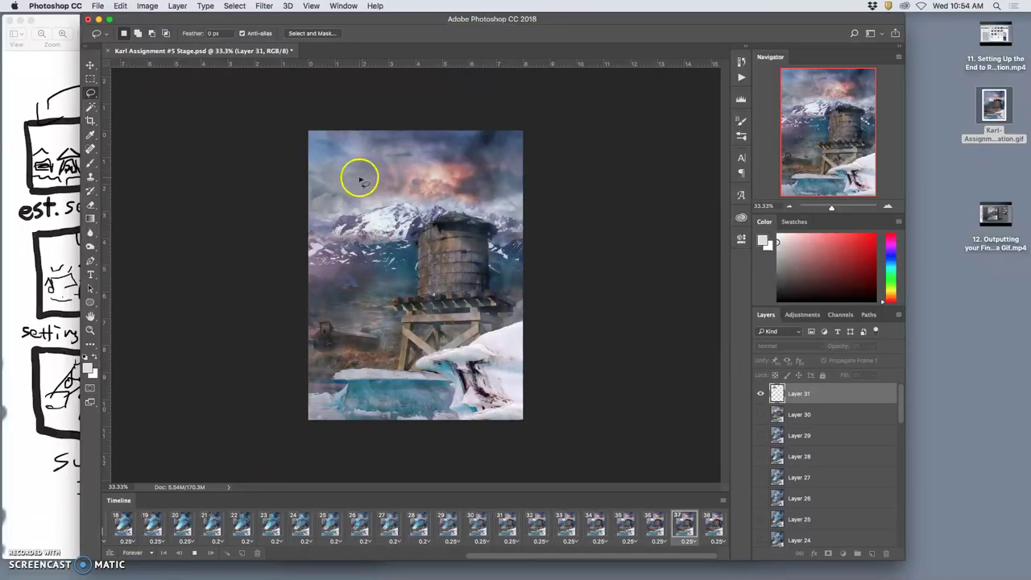
Step: Stop playback, check frames 38 and 1, hide Layer 31, and replay the animation
click(194, 556)
scroll(483, 525, right, 5)
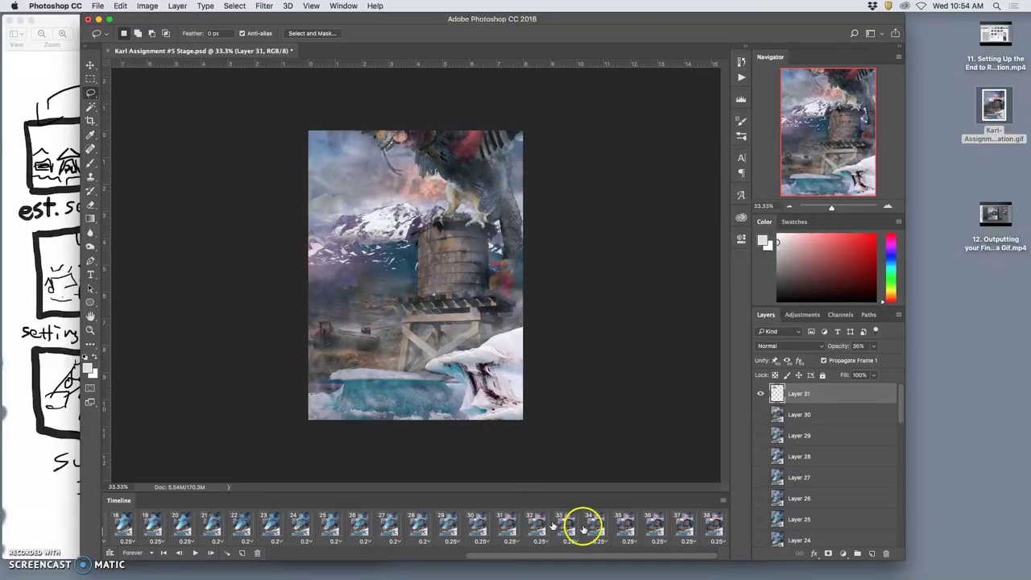
click(712, 528)
scroll(571, 521, left, 5)
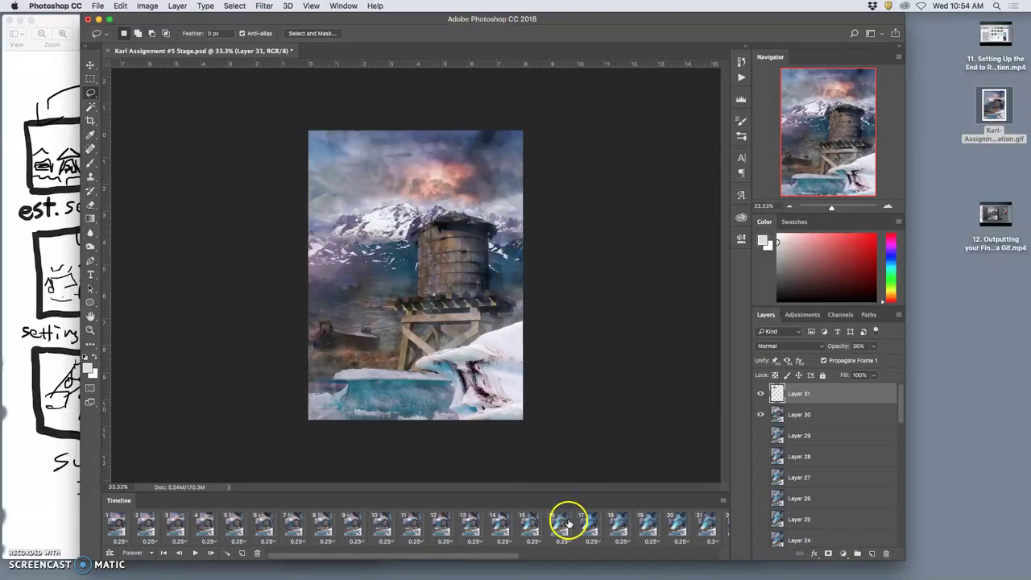
click(119, 520)
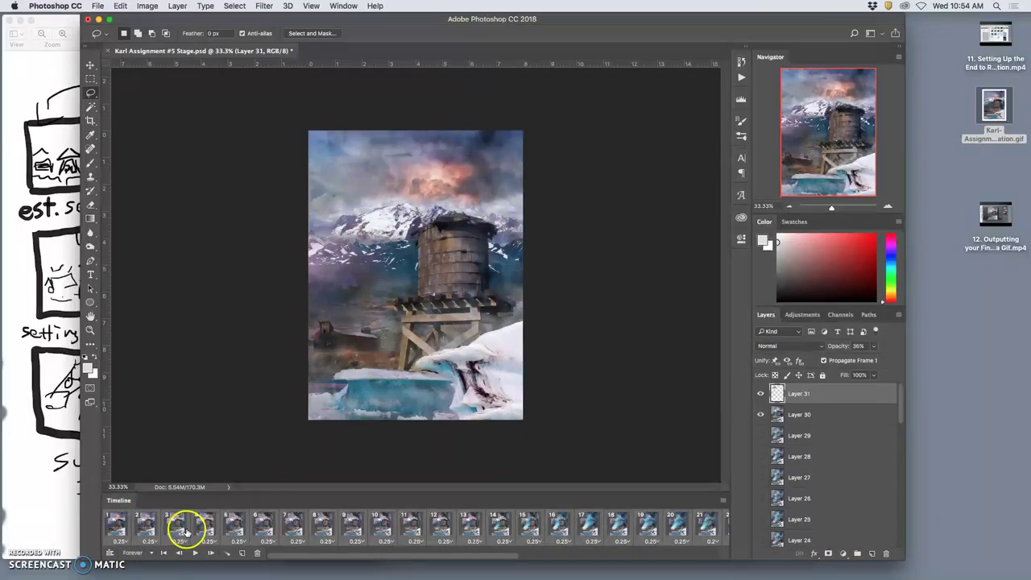
click(760, 393)
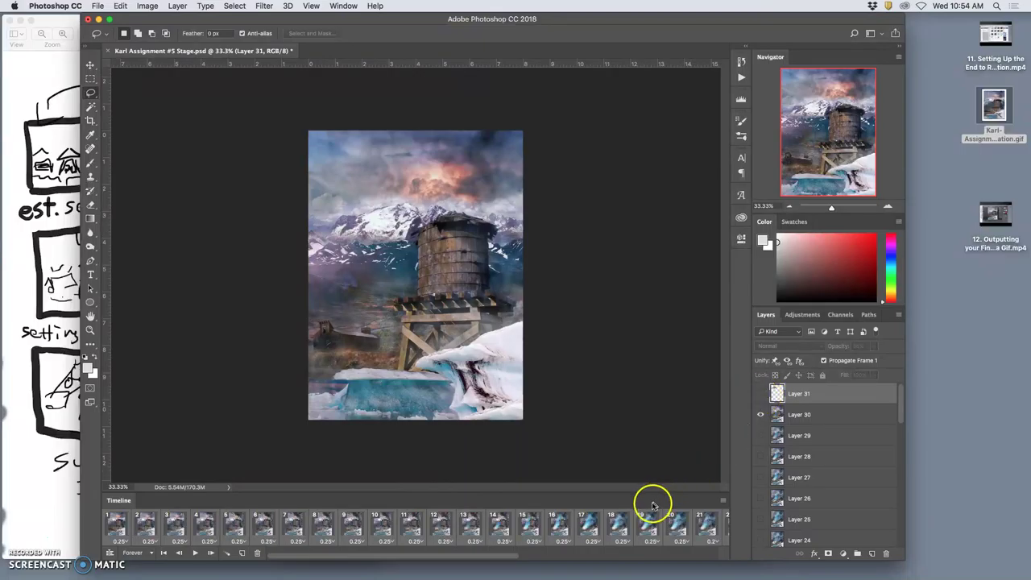
click(196, 553)
click(196, 554)
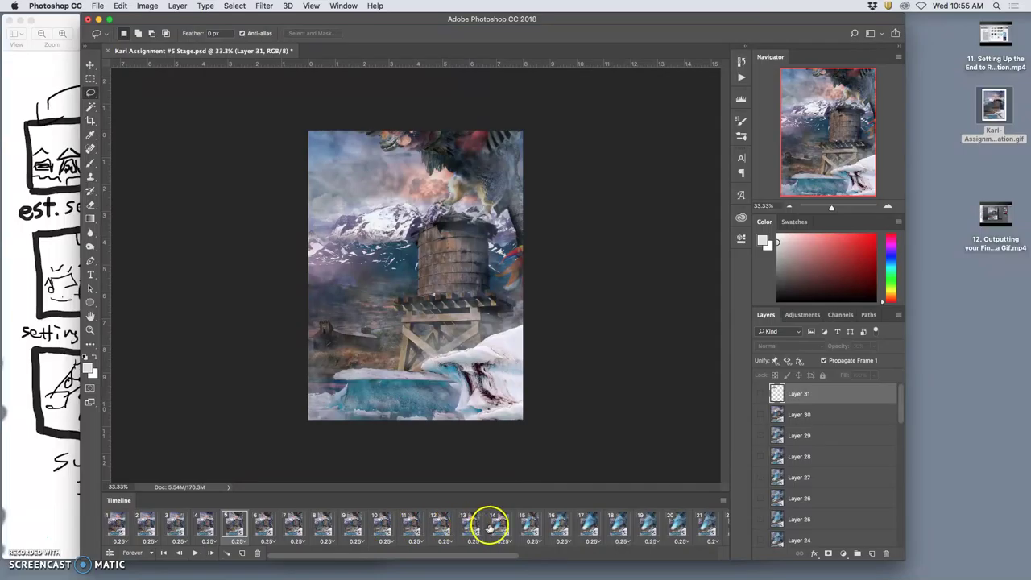
Step: Compare frames 35 to 37, then make Layer 31 visible in frame 36
scroll(490, 525, right, 10)
click(653, 527)
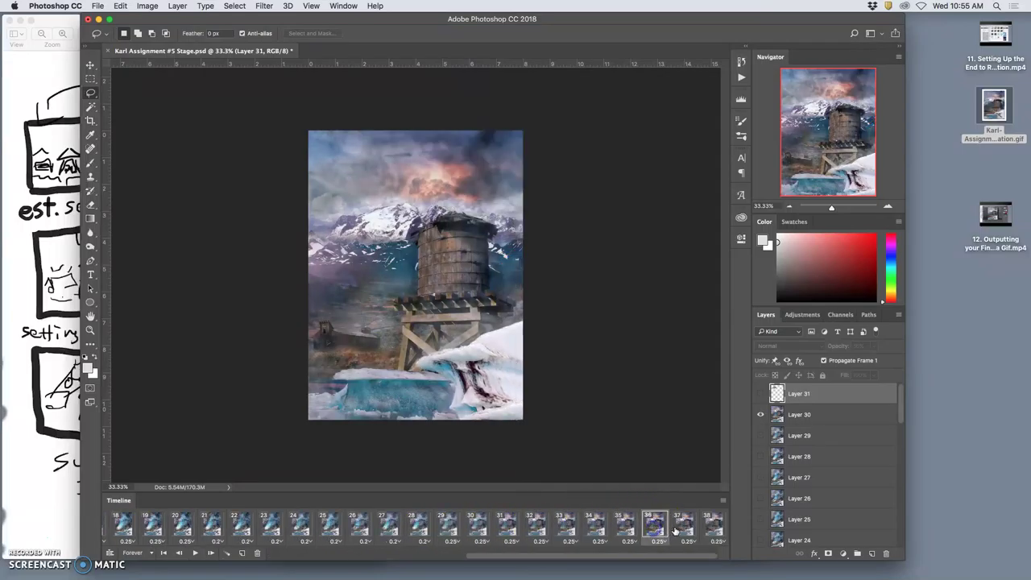
click(676, 529)
click(657, 529)
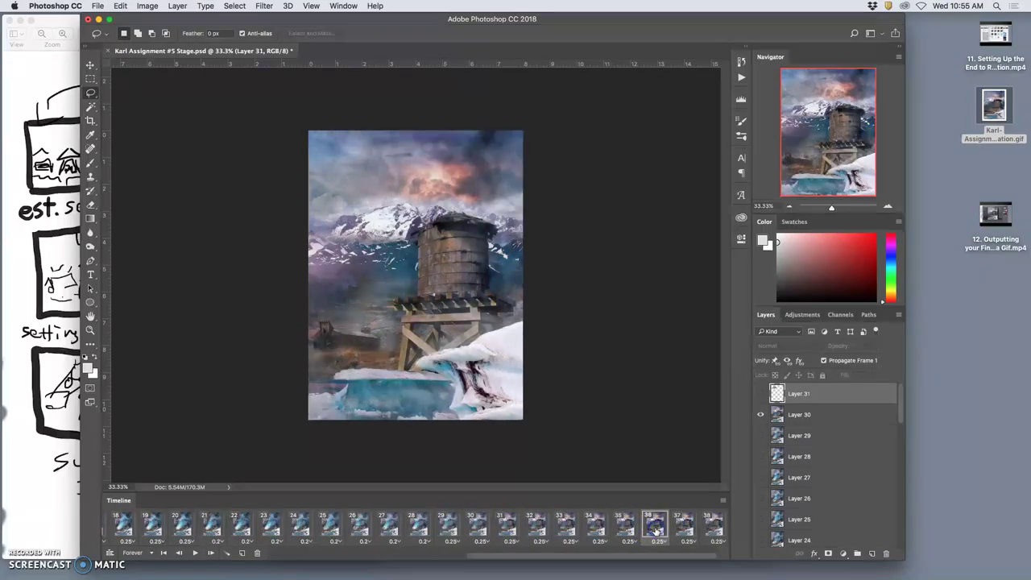
click(629, 530)
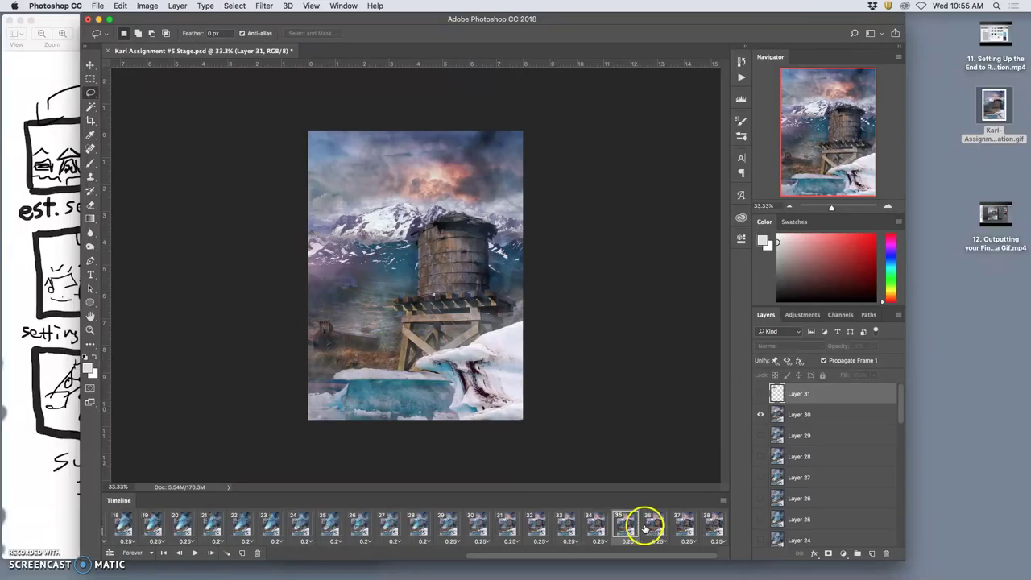
click(651, 528)
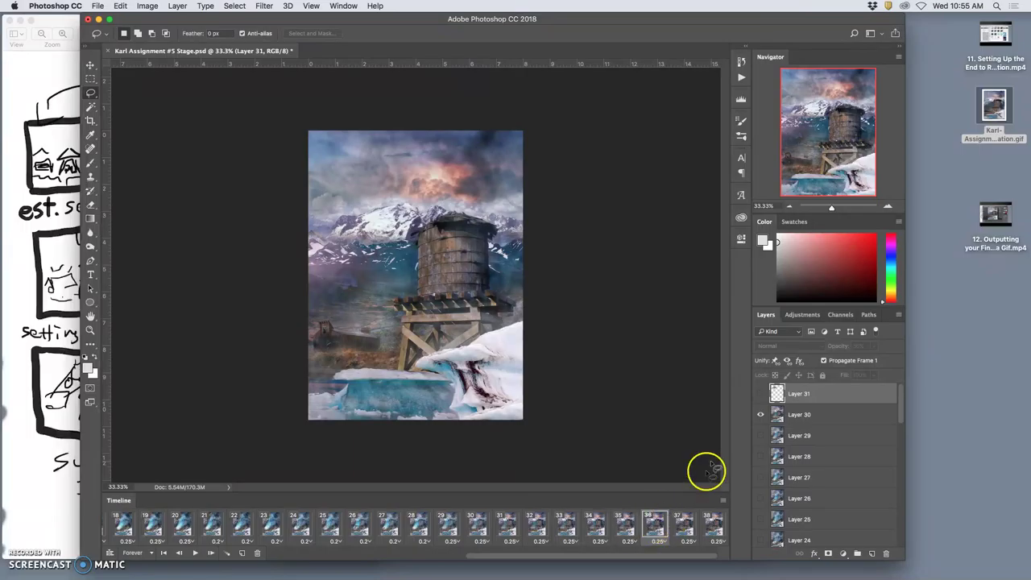
click(760, 394)
Step: Scale up the Layer 31 fog with Free Transform and shift it down-left
click(803, 395)
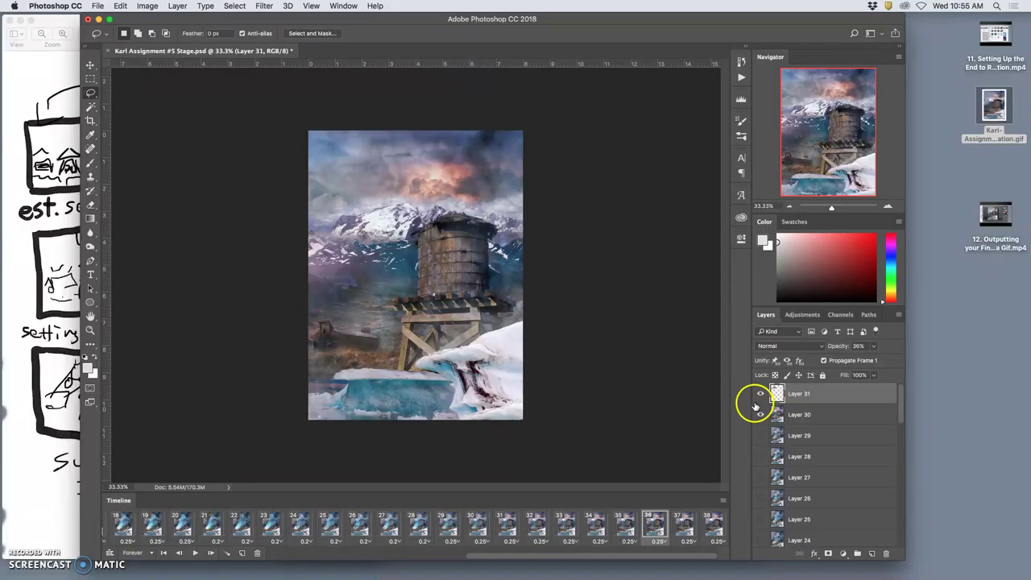
key(super+t)
drag(435, 211, 596, 342)
mouse_move(475, 285)
mouse_down()
mouse_move(413, 322)
mouse_move(415, 333)
mouse_up()
key(Return)
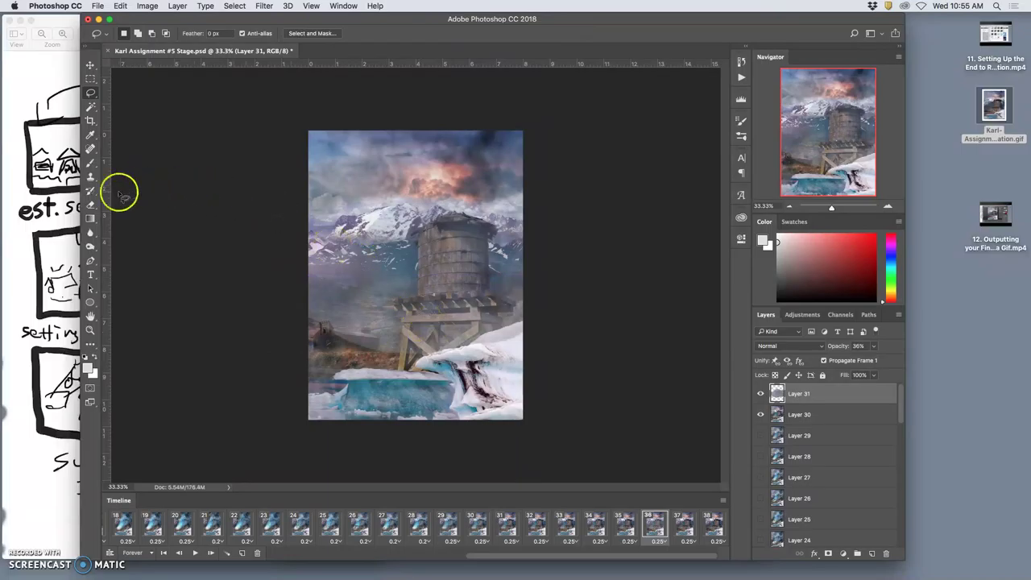
Step: Set up the Eraser with 0% hardness and a 252 px brush size
click(91, 206)
click(136, 36)
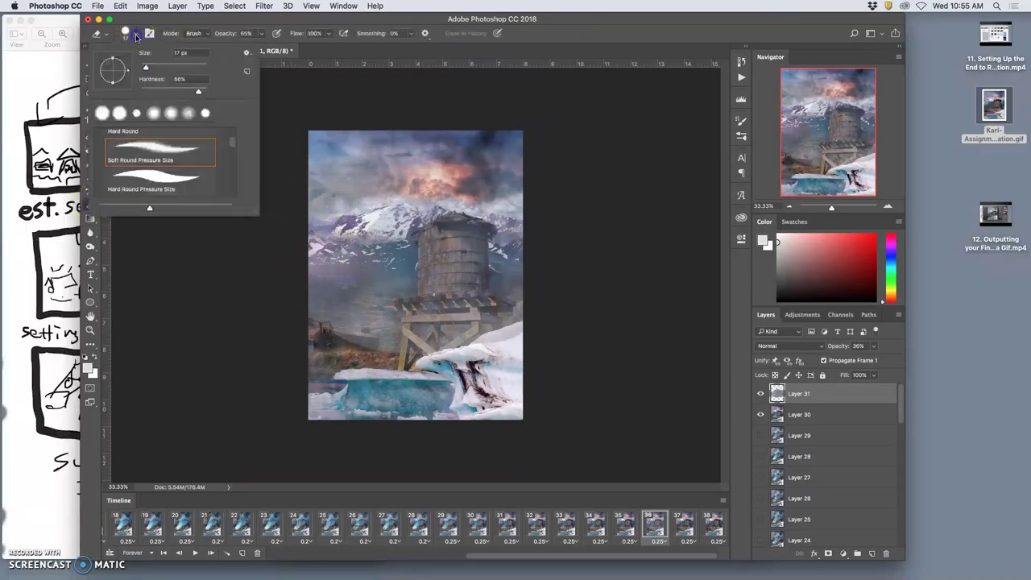
key(Return)
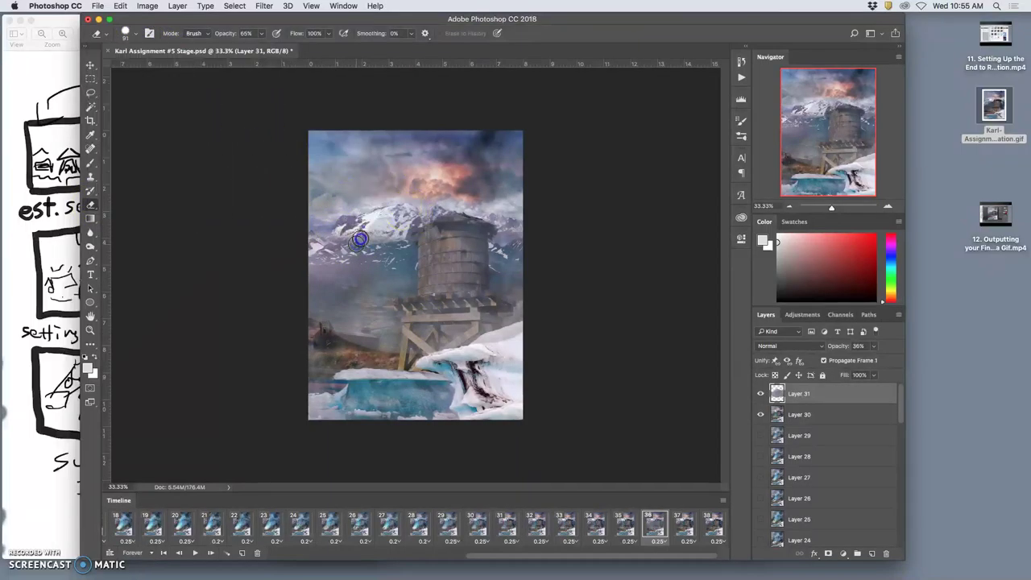
click(127, 37)
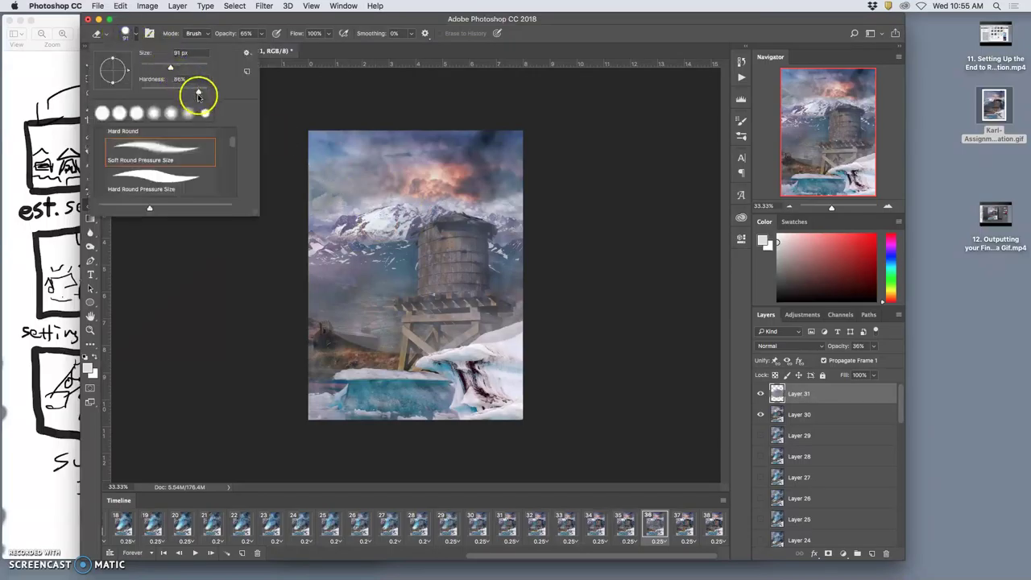
mouse_move(198, 91)
mouse_down()
mouse_move(160, 92)
mouse_move(200, 68)
mouse_up()
click(421, 177)
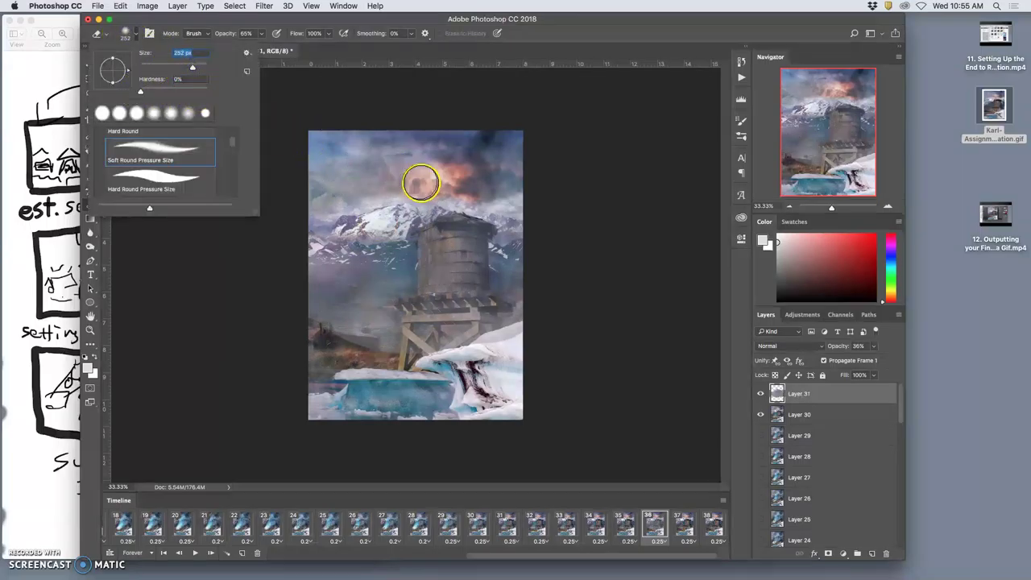
Step: Erase fog over the mountains, tower top, rocks and ice, then tone the tower base
mouse_move(308, 257)
mouse_down()
mouse_move(463, 242)
mouse_move(544, 257)
mouse_up()
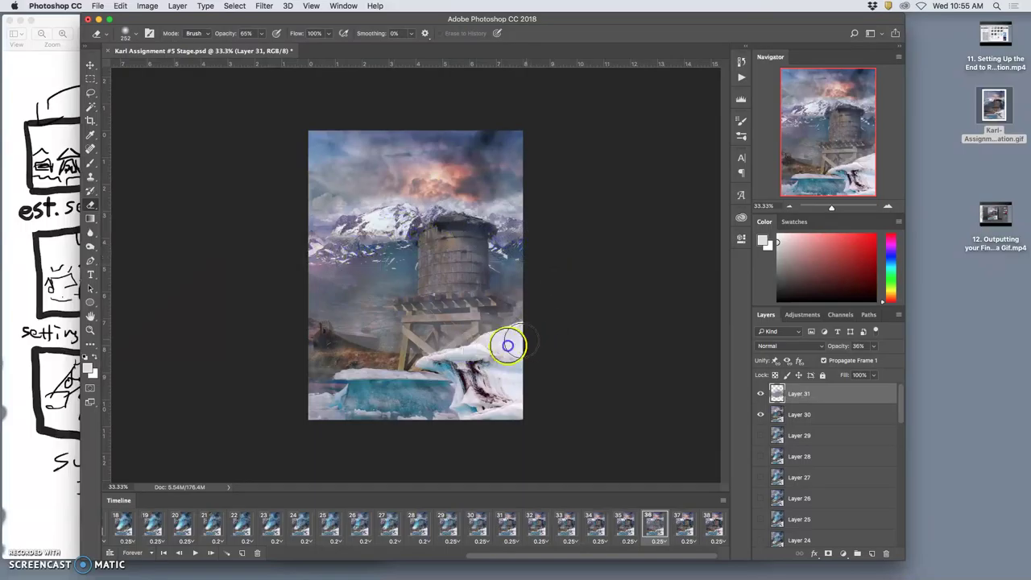
mouse_move(331, 360)
mouse_down()
mouse_move(357, 346)
mouse_move(376, 353)
mouse_move(306, 349)
mouse_move(399, 359)
mouse_move(375, 342)
mouse_up()
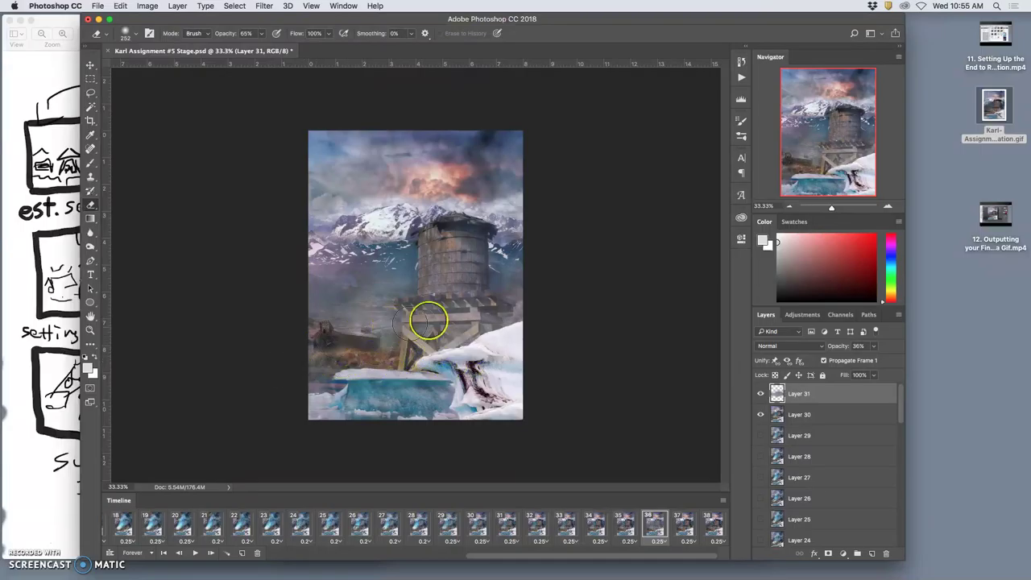
click(90, 247)
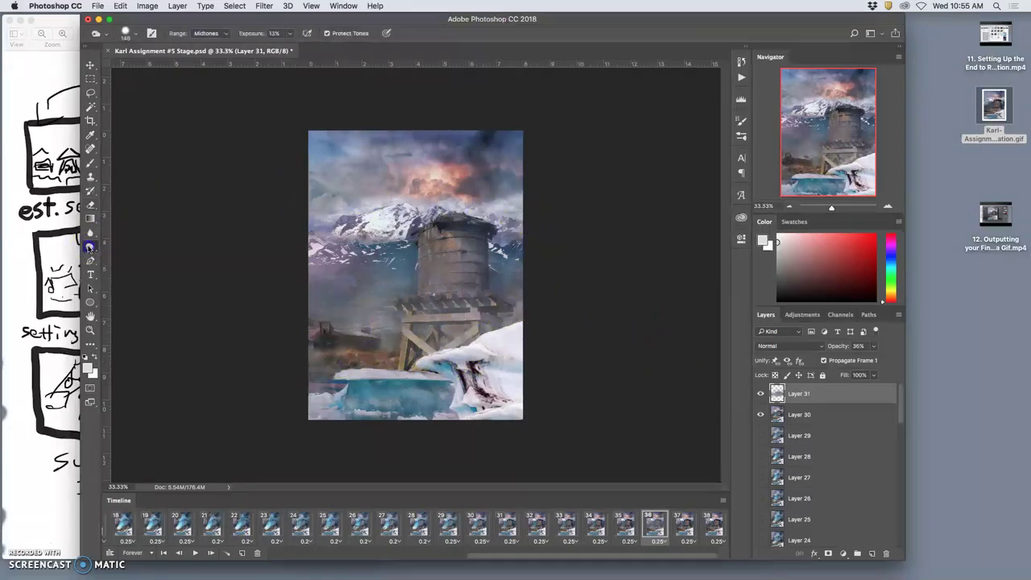
mouse_move(373, 260)
mouse_down()
mouse_move(409, 308)
mouse_move(484, 315)
mouse_move(443, 276)
mouse_move(346, 266)
mouse_move(430, 267)
mouse_up()
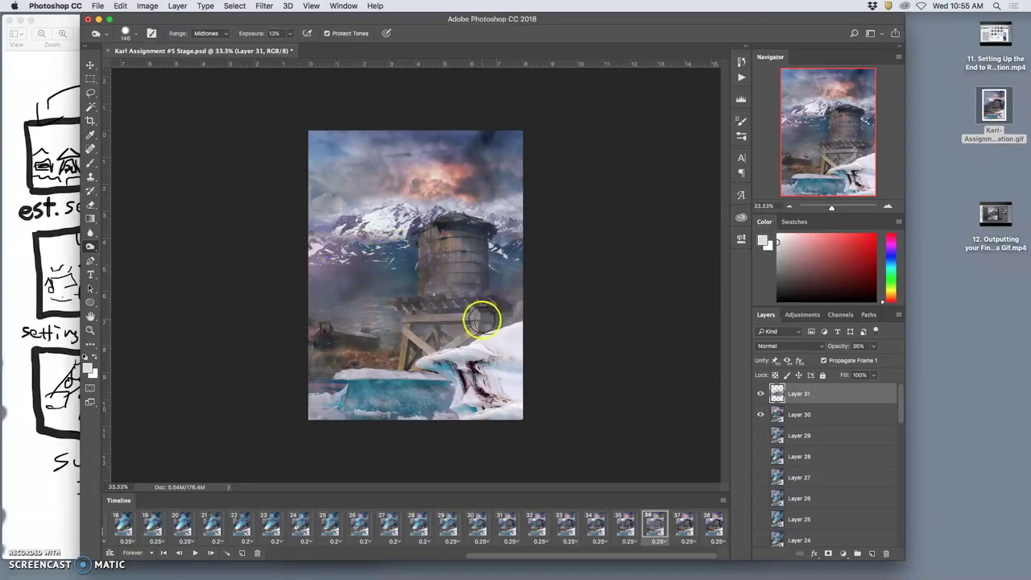
Step: Toggle Layer 31's fog on and off to compare, leaving it visible and active
click(761, 394)
click(761, 394)
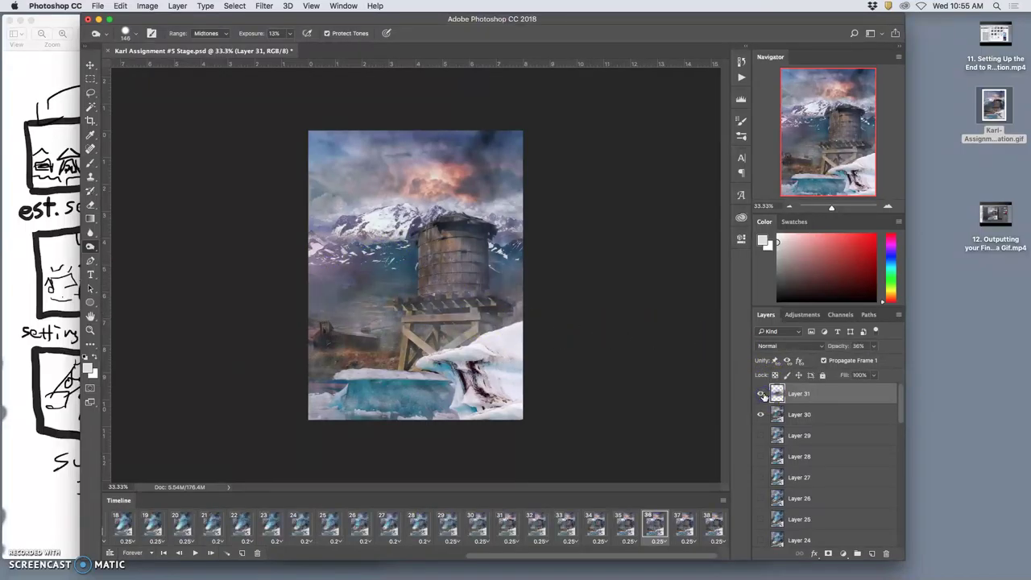
click(761, 394)
click(761, 394)
click(816, 394)
Step: On frame 35, show Layer 31 at 23% opacity and reposition the fog
click(625, 523)
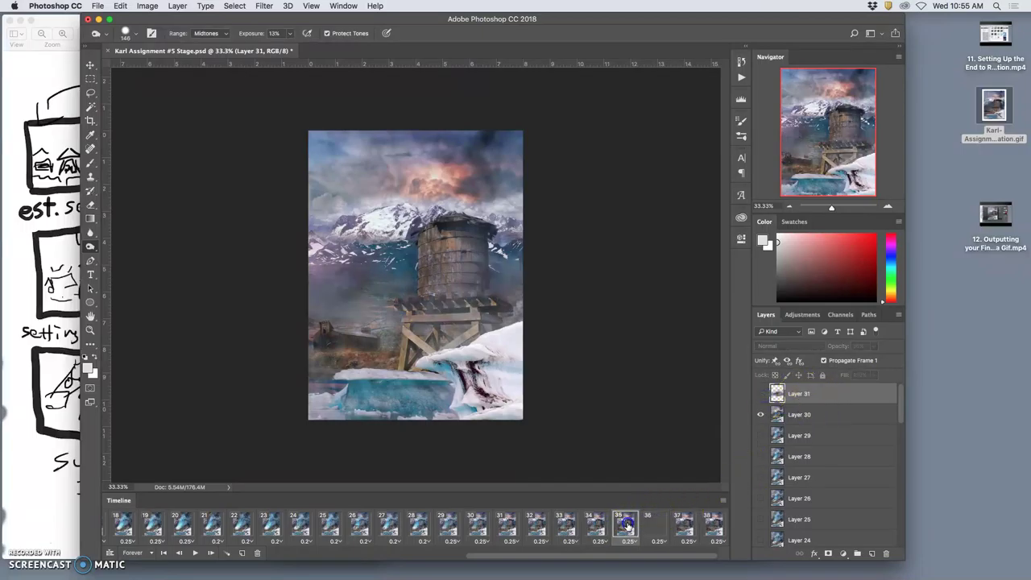
click(761, 394)
click(874, 347)
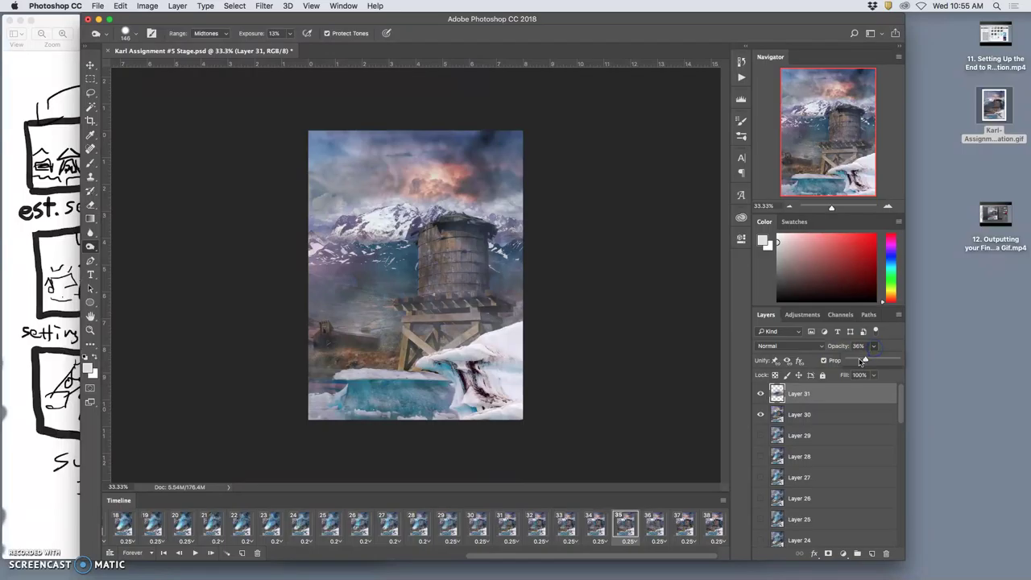
drag(860, 360, 852, 361)
click(91, 65)
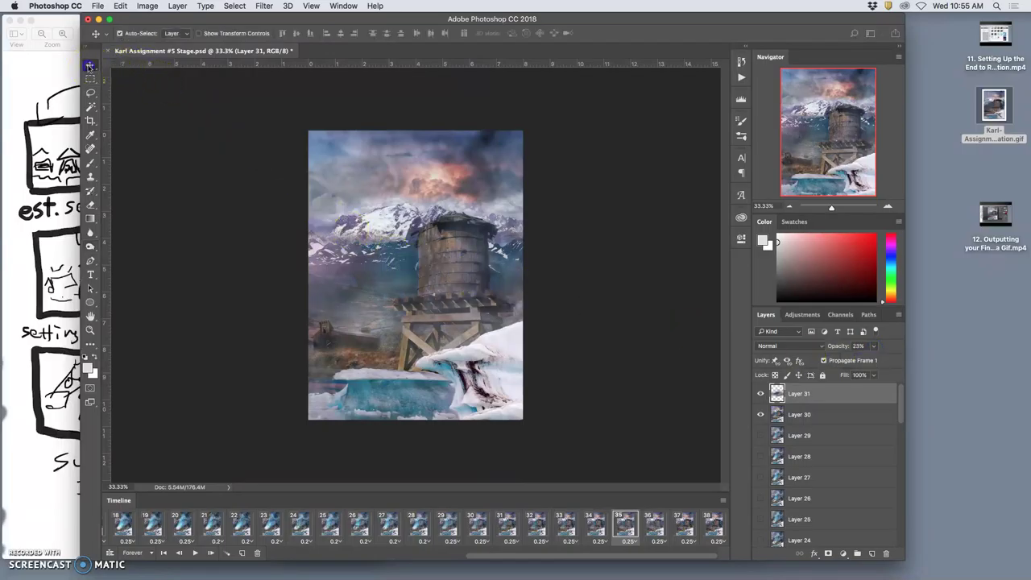
click(405, 284)
drag(383, 259, 388, 269)
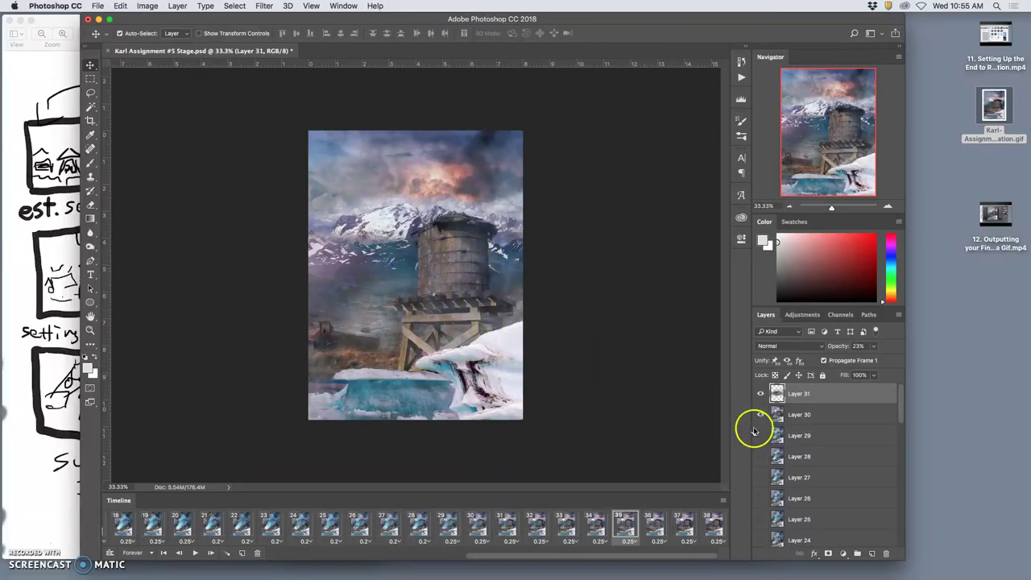
Step: On frame 34, show Layer 31 at a lower opacity and shift the fog
click(594, 525)
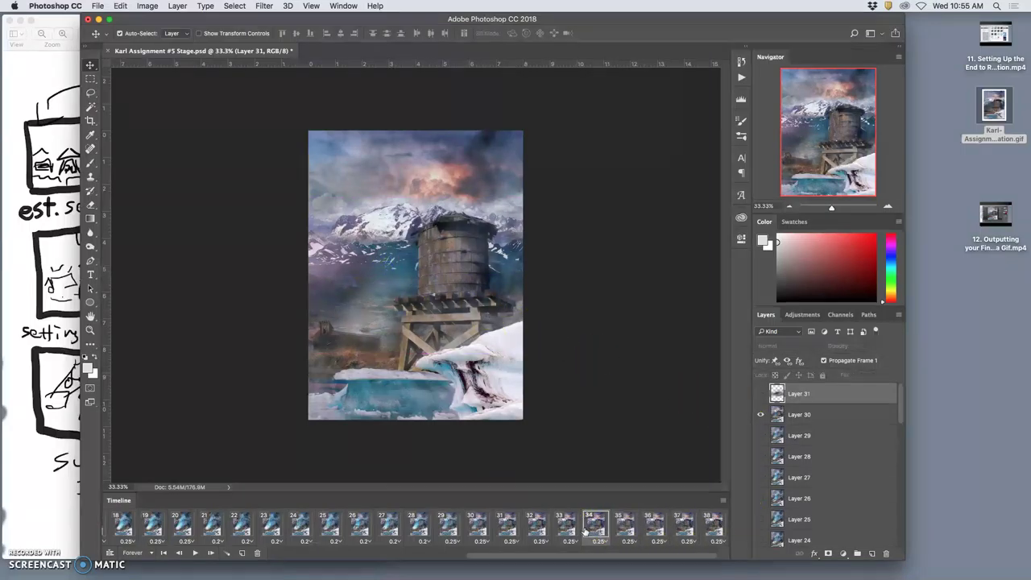
mouse_move(585, 530)
mouse_down()
mouse_move(566, 526)
mouse_move(597, 525)
mouse_up()
click(761, 393)
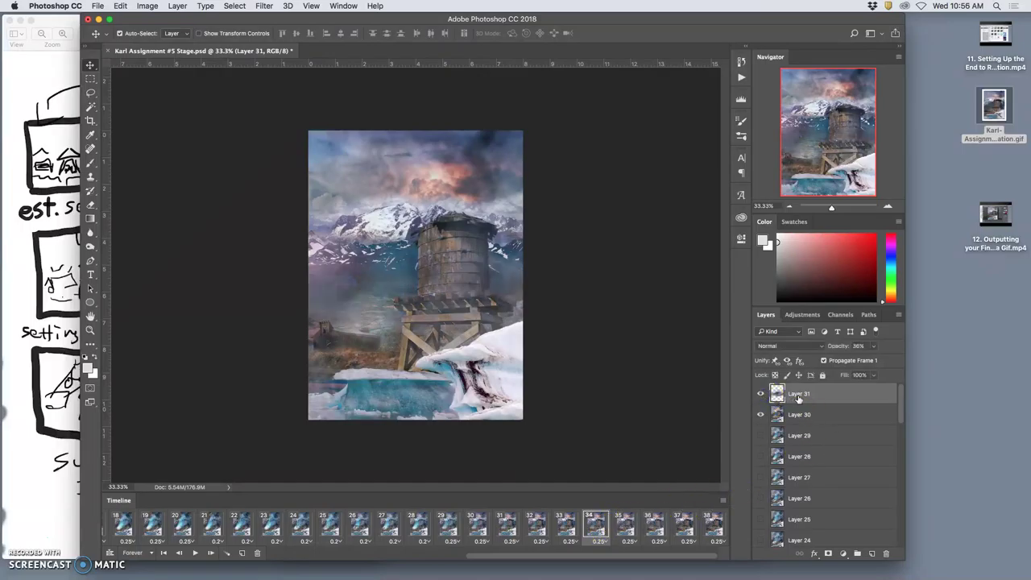
click(874, 346)
drag(855, 360, 849, 360)
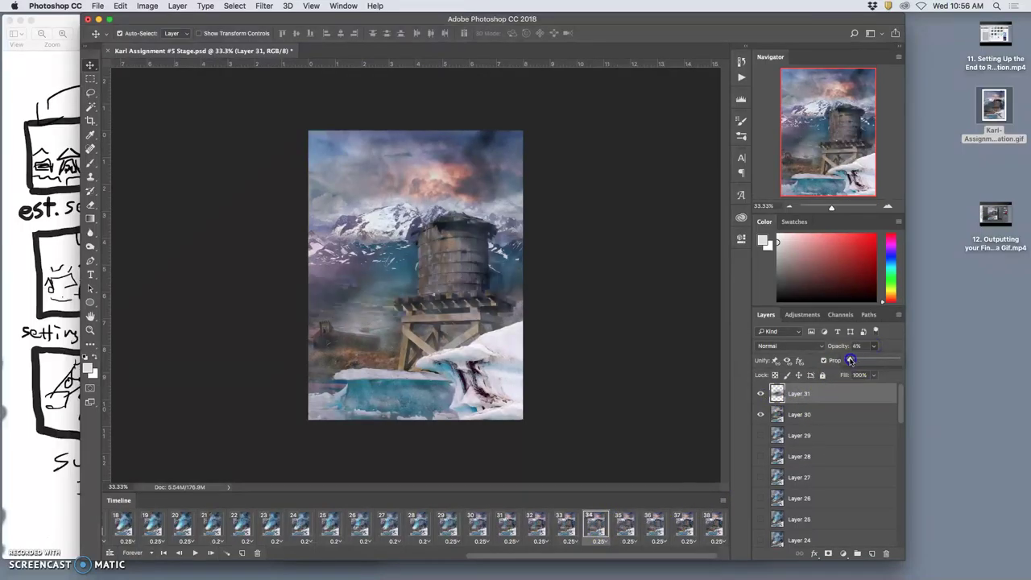
mouse_move(362, 273)
mouse_down()
mouse_move(394, 255)
mouse_move(407, 261)
mouse_up()
Step: On frame 37, show Layer 31 and erase fog from the mountains, tower top and ice block
click(90, 204)
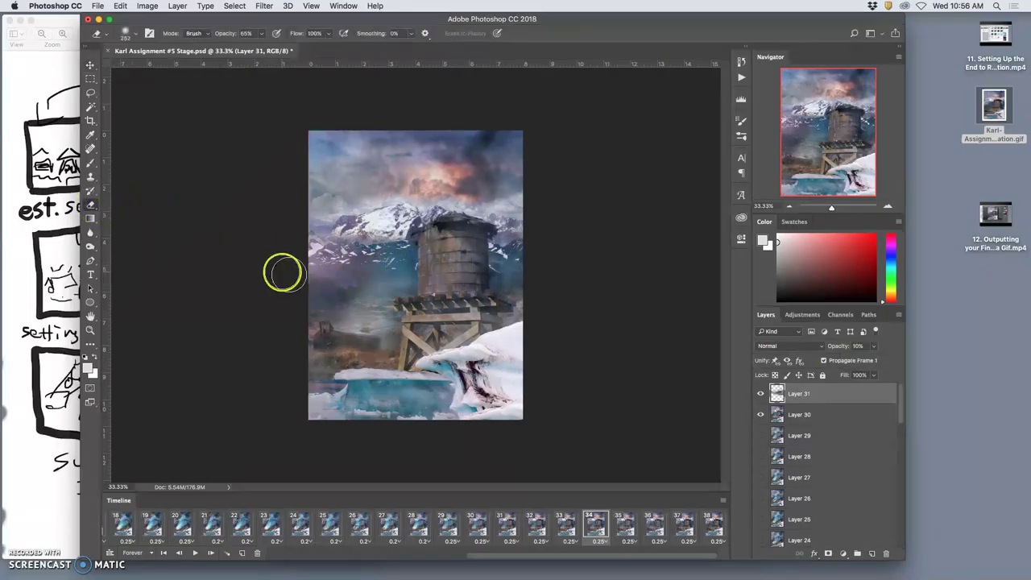
click(569, 527)
click(597, 530)
click(628, 528)
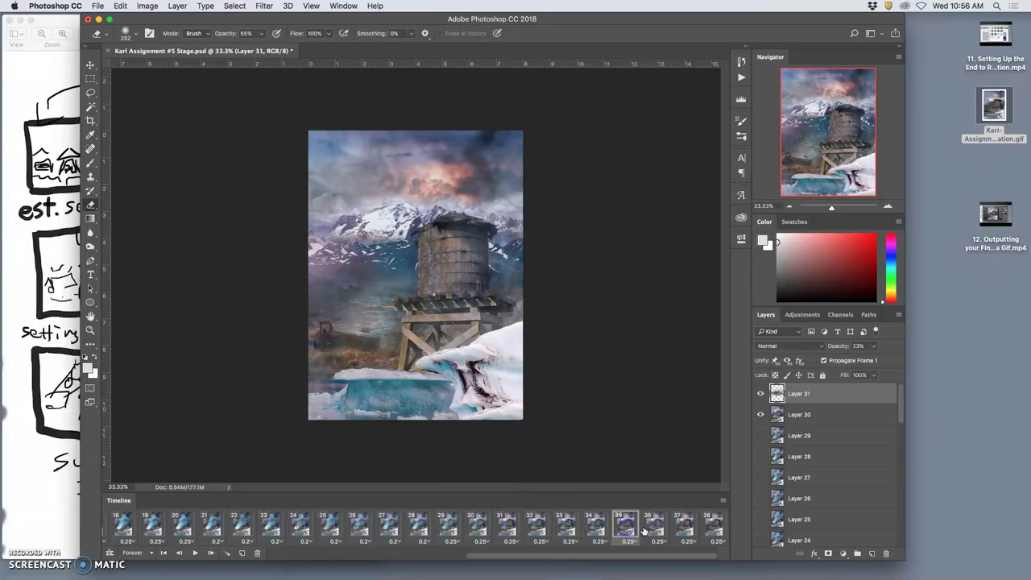
click(653, 528)
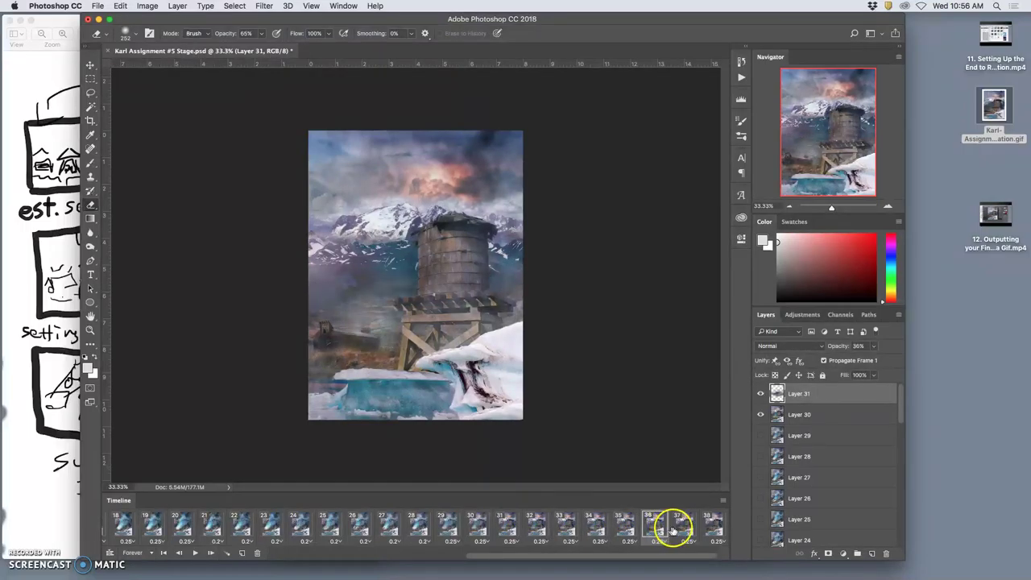
click(675, 528)
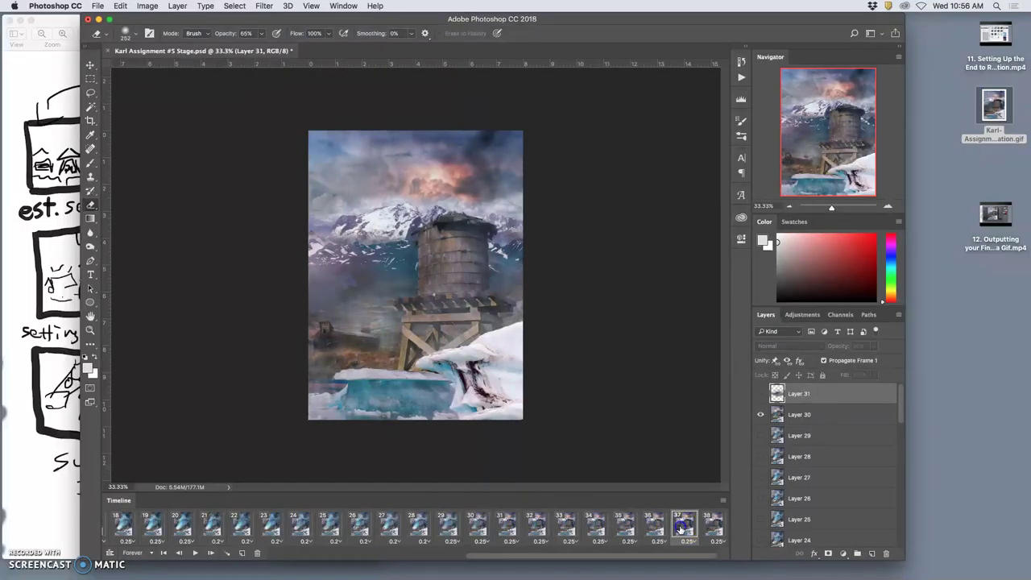
click(761, 394)
click(437, 299)
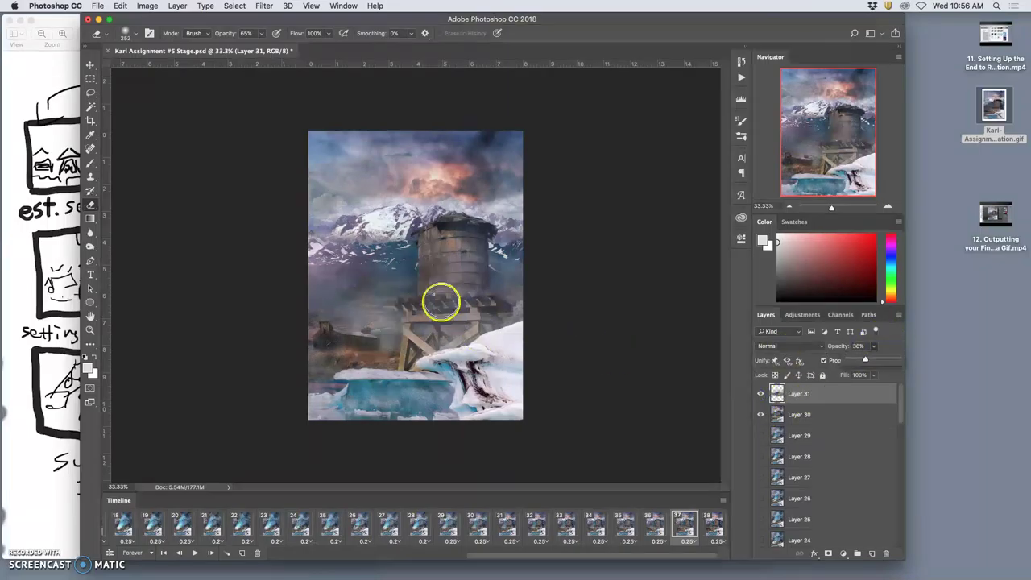
drag(320, 247, 437, 221)
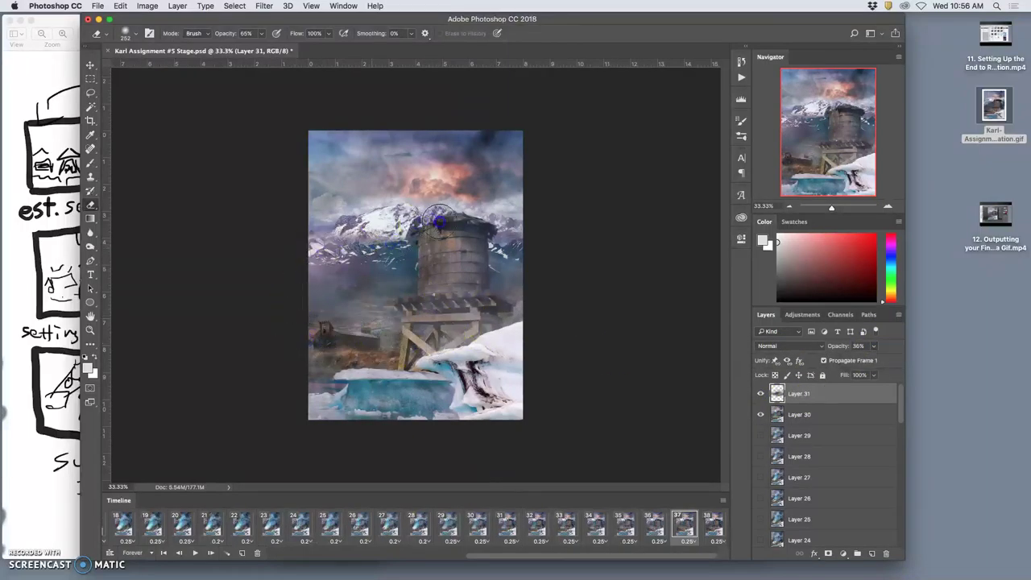
drag(479, 364, 436, 391)
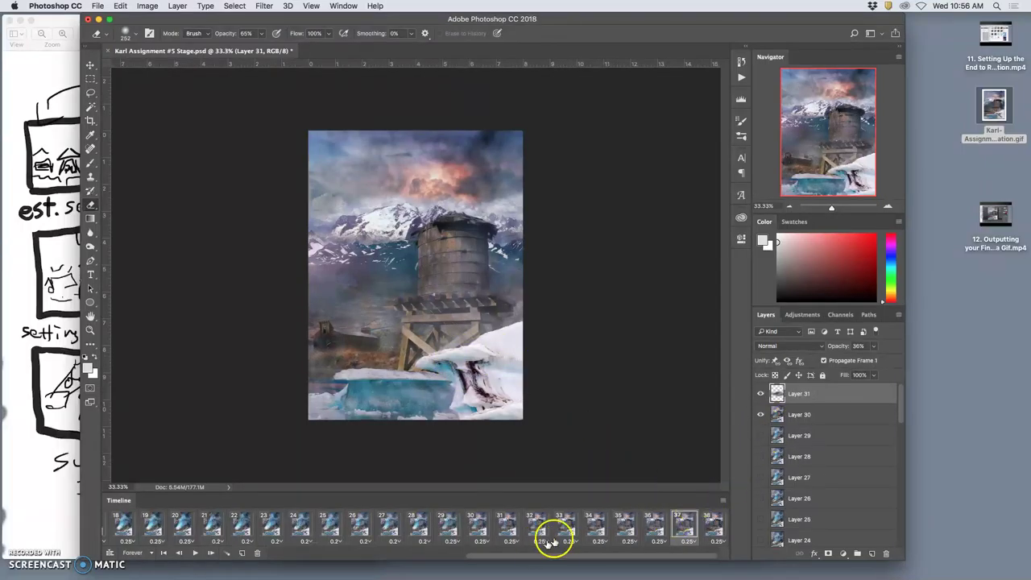
Step: Step through frames 34 to 38 to check how the fog overlay fades in
click(680, 525)
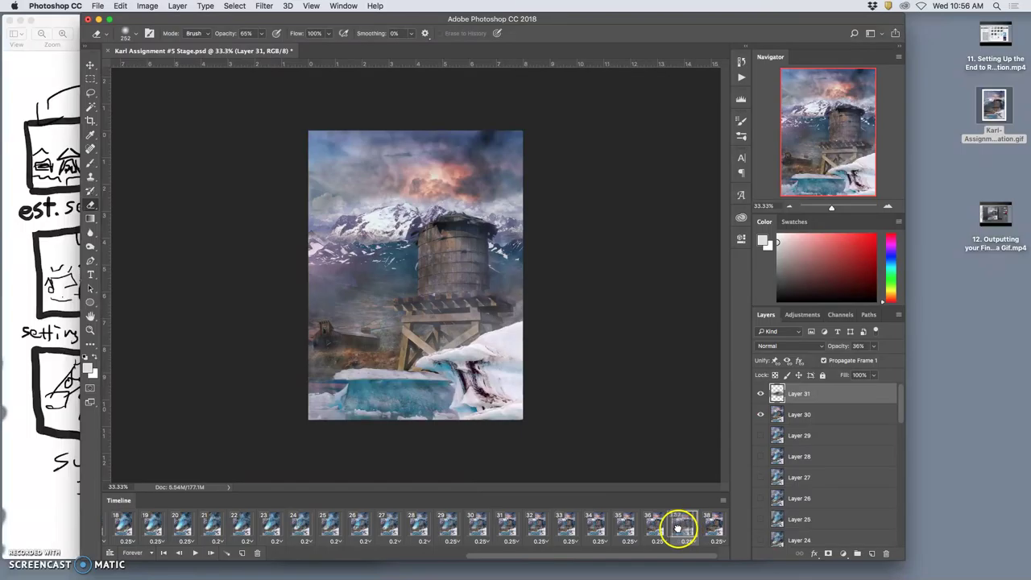
click(676, 530)
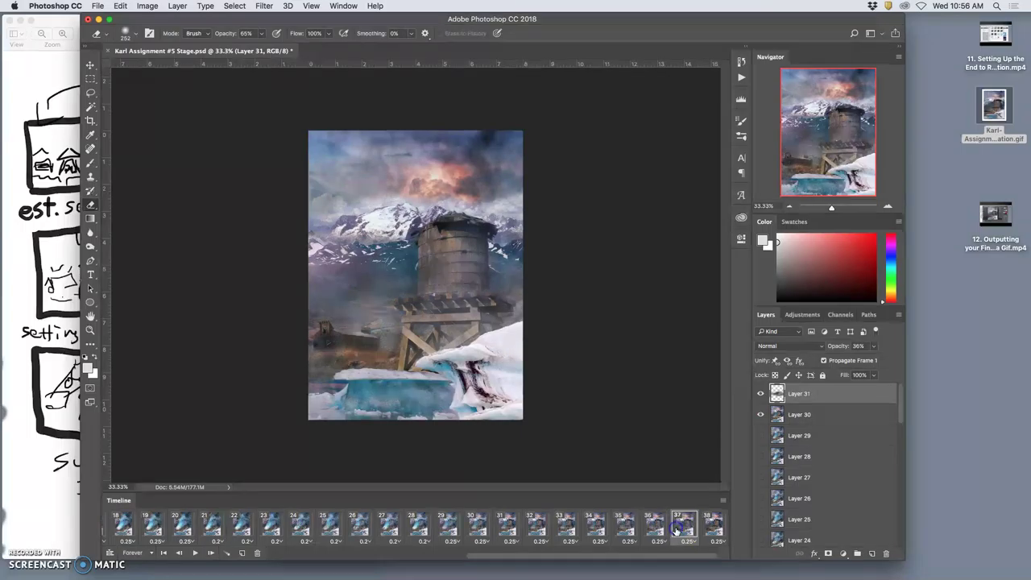
click(708, 526)
click(685, 526)
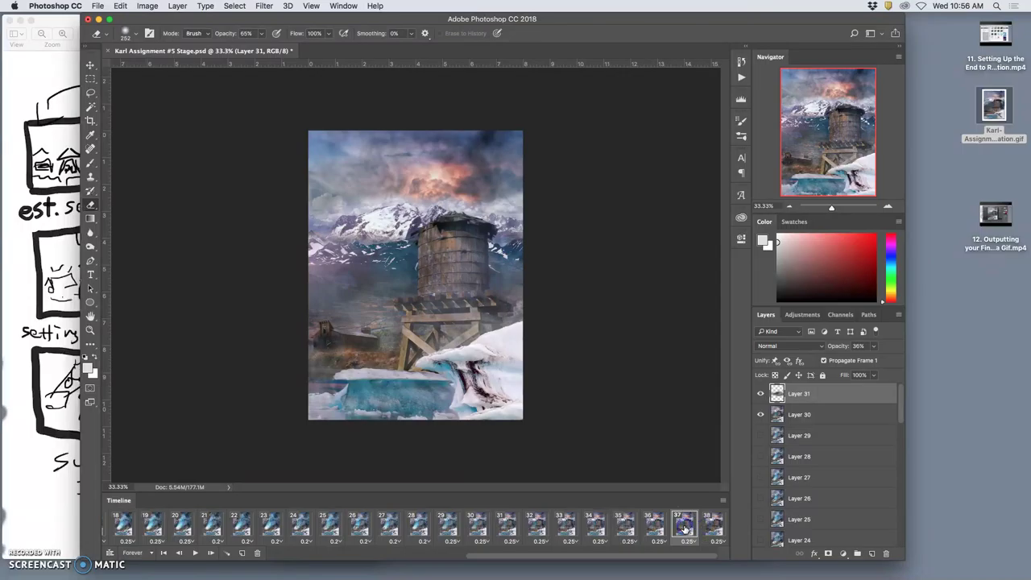
drag(683, 527, 657, 526)
click(625, 527)
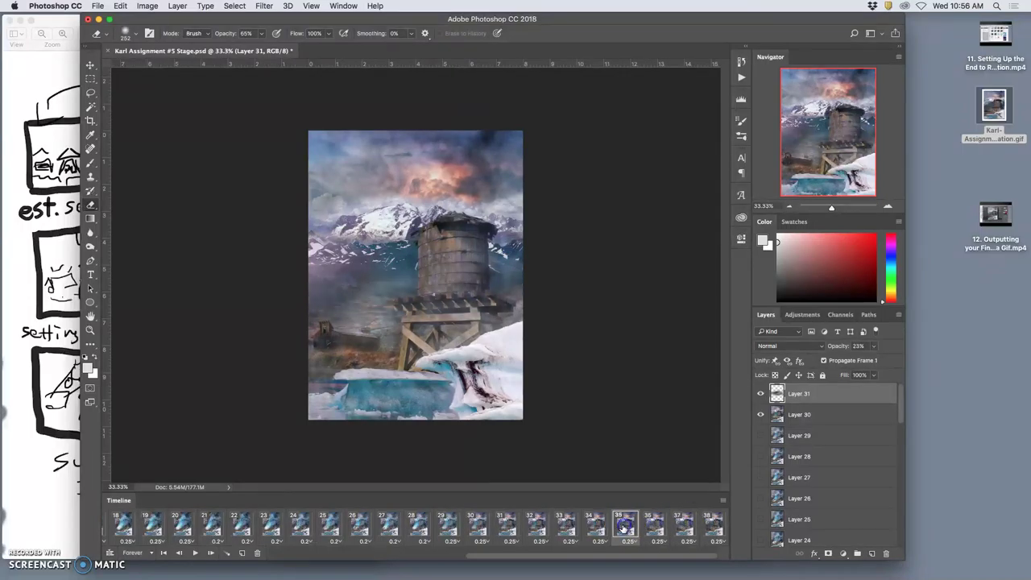
click(606, 527)
click(625, 527)
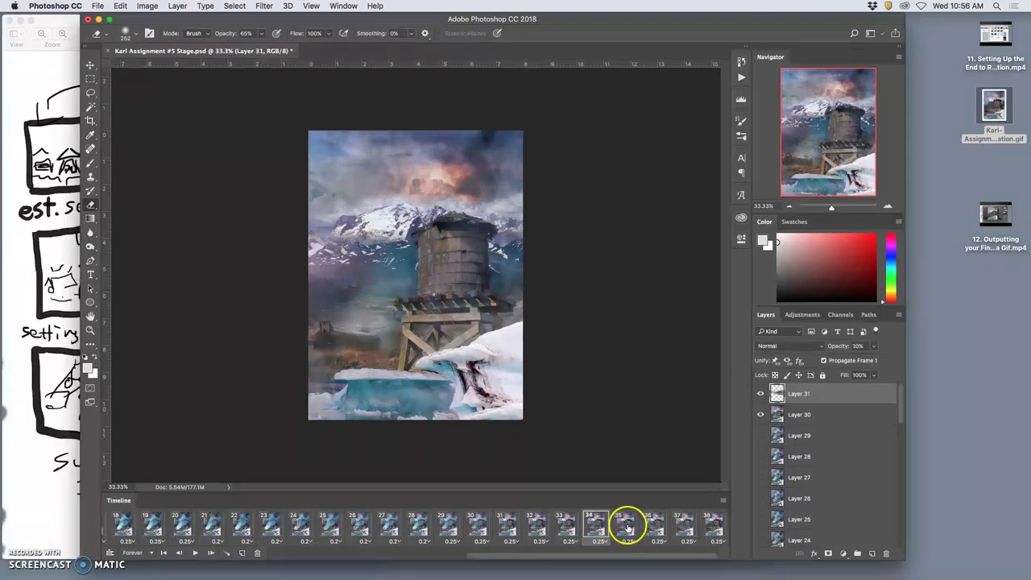
click(646, 528)
click(679, 527)
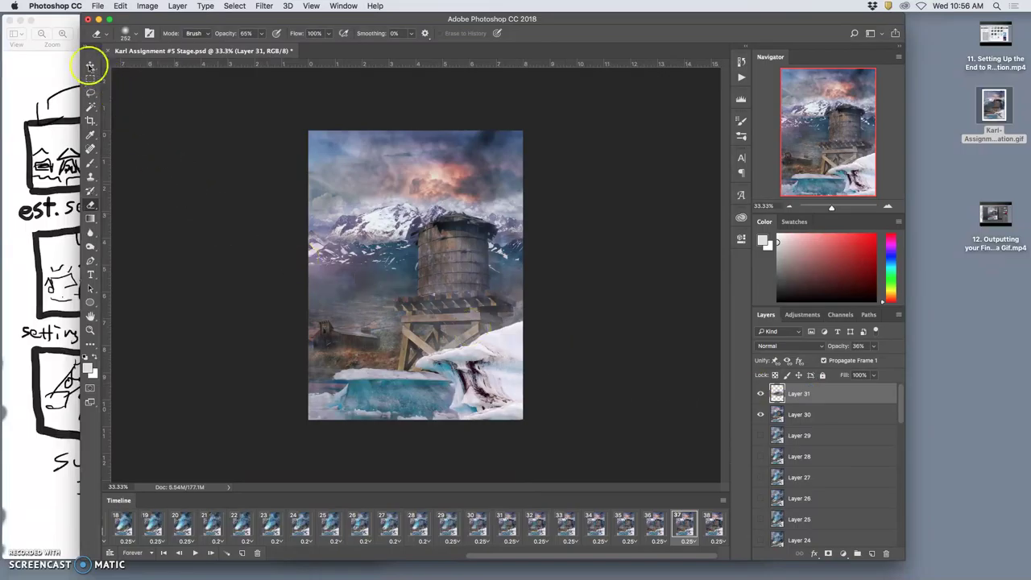
Step: Reposition Layer 31's content on frame 37 with the Move tool, then return to the Eraser
click(90, 64)
drag(440, 263, 490, 259)
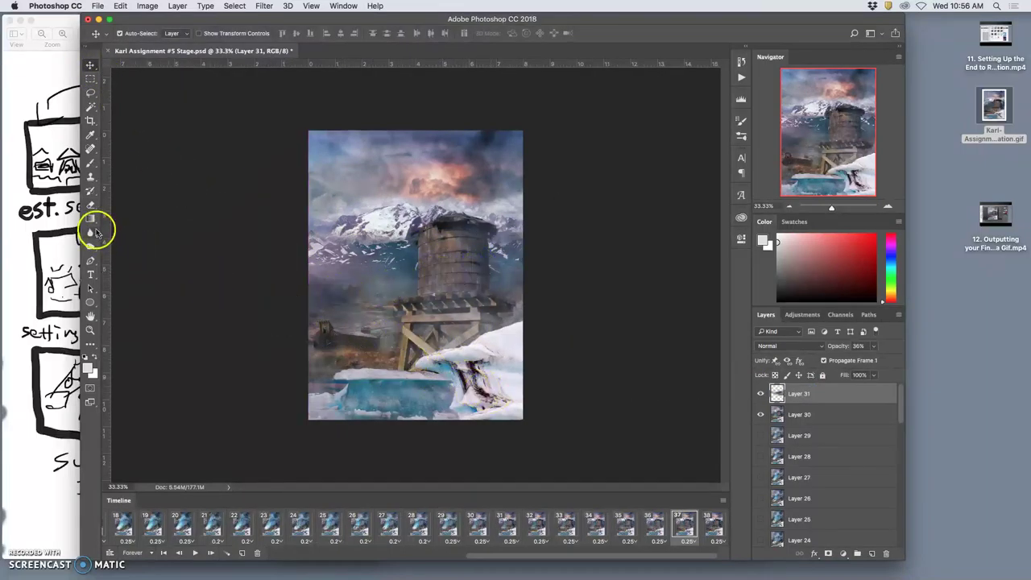
click(91, 204)
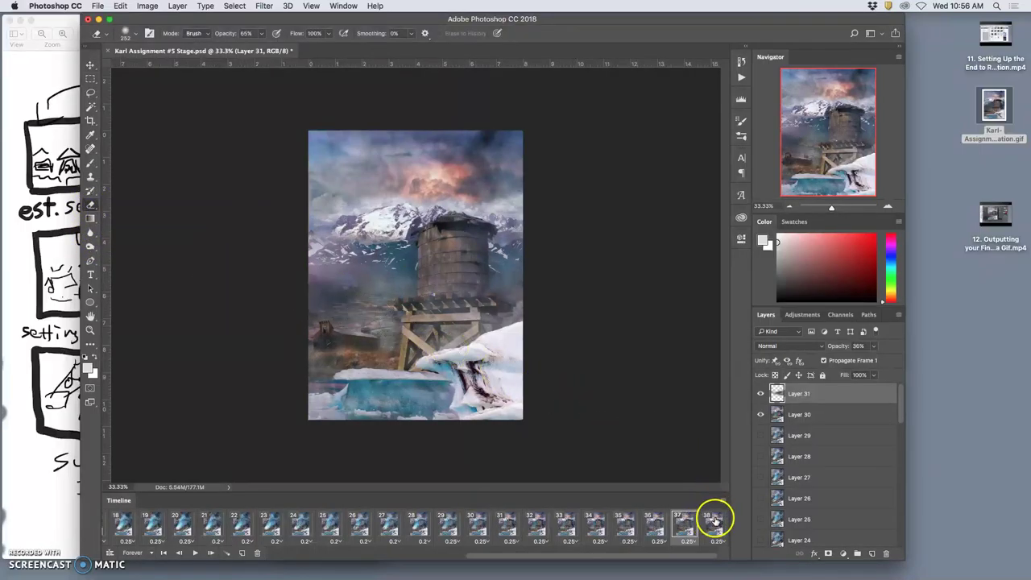
Step: On frame 38, turn Layer 31 back on and shift its content up and left
click(713, 522)
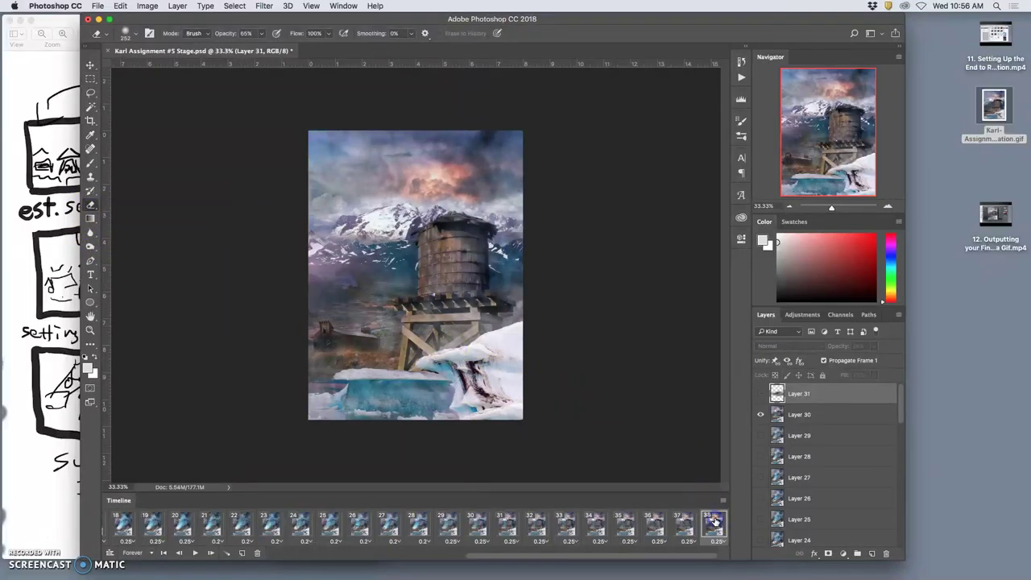
click(761, 395)
click(90, 65)
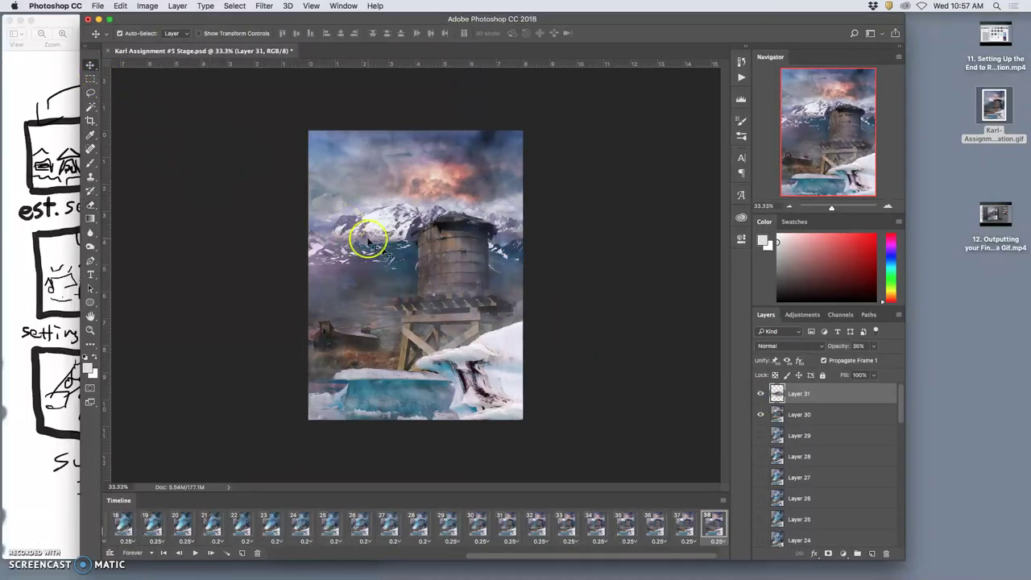
drag(386, 277, 364, 248)
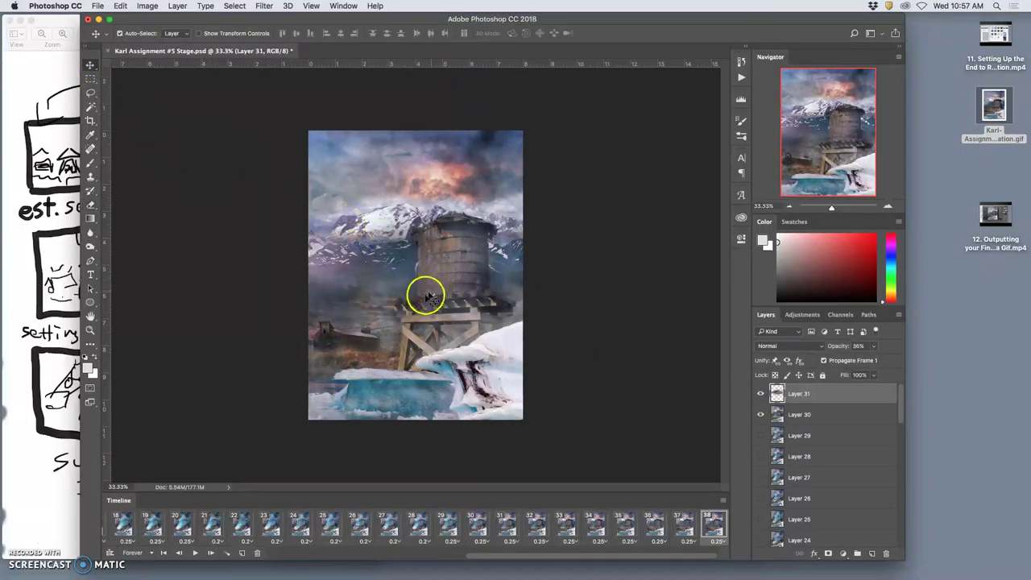
Step: Lower Layer 31's opacity to 21% on frames 38 and 37
click(687, 525)
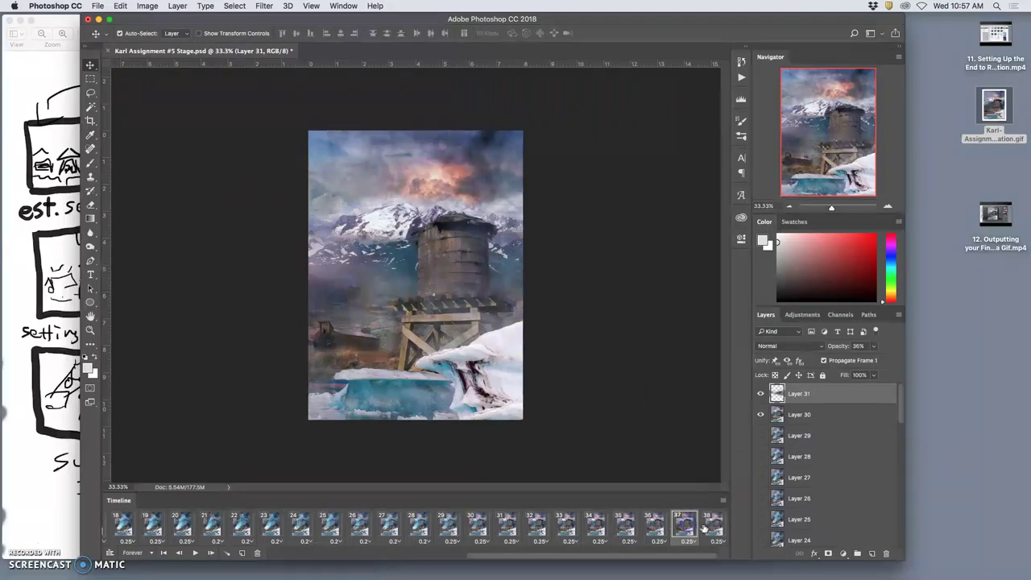
click(707, 525)
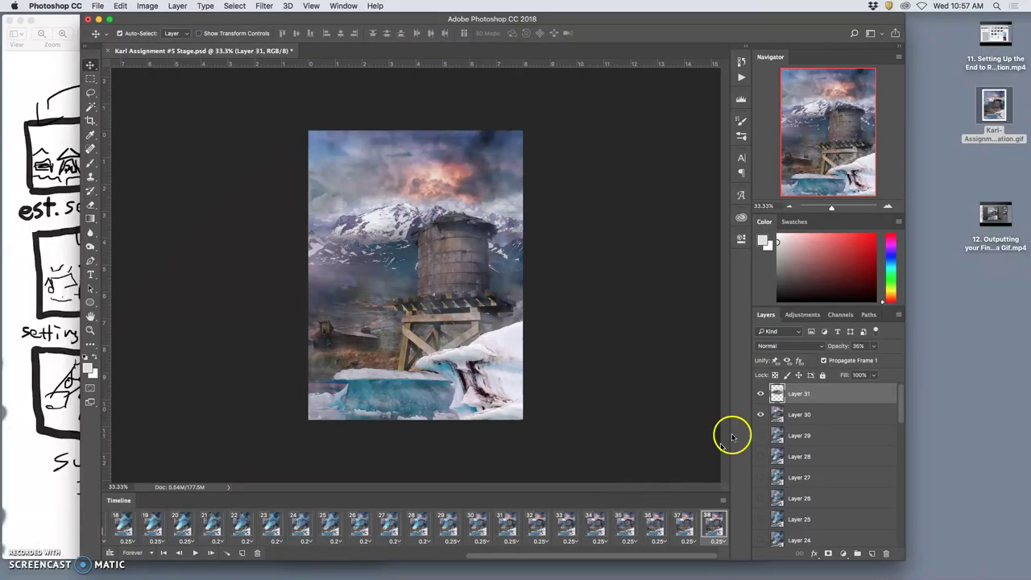
click(873, 346)
drag(865, 360, 859, 361)
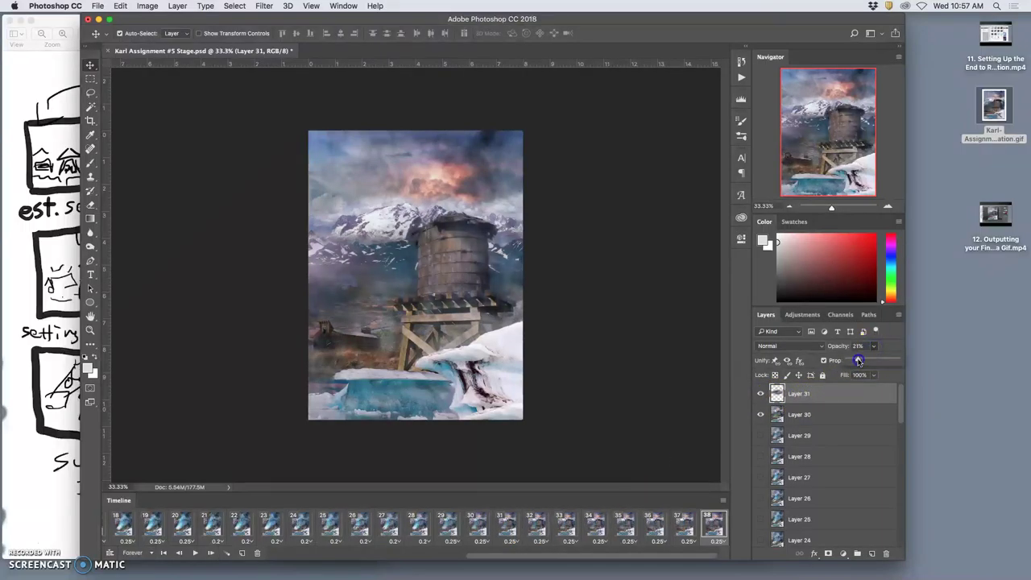
click(685, 525)
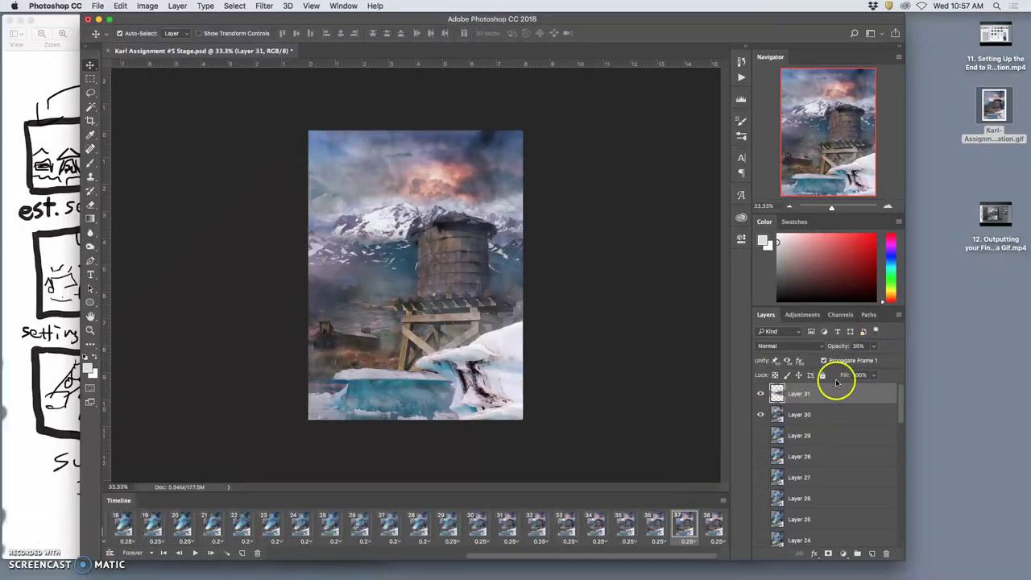
click(875, 346)
drag(858, 358, 858, 359)
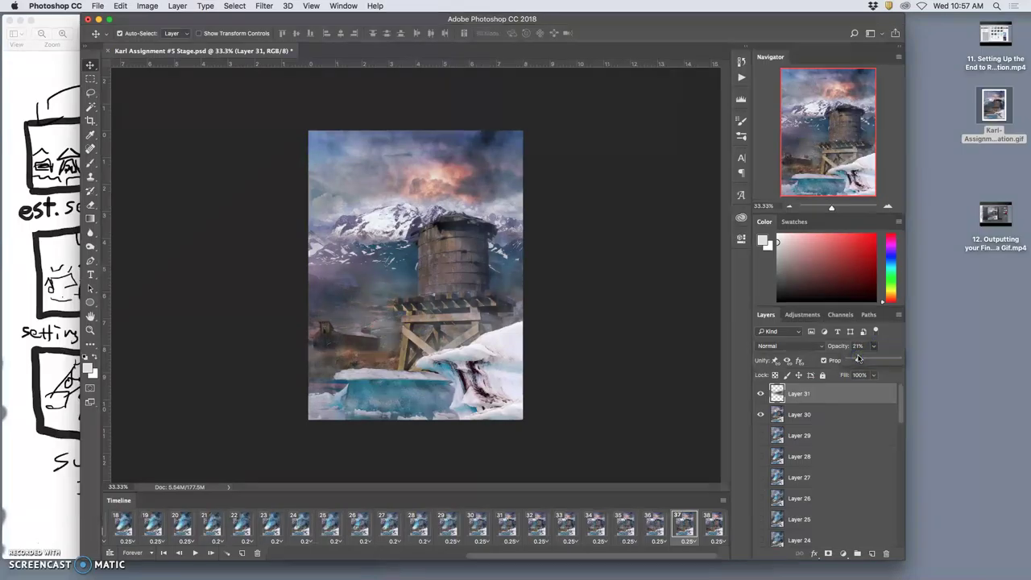
Step: Check Layer 31's opacity on frame 36, then play the animation from frame 26
click(657, 525)
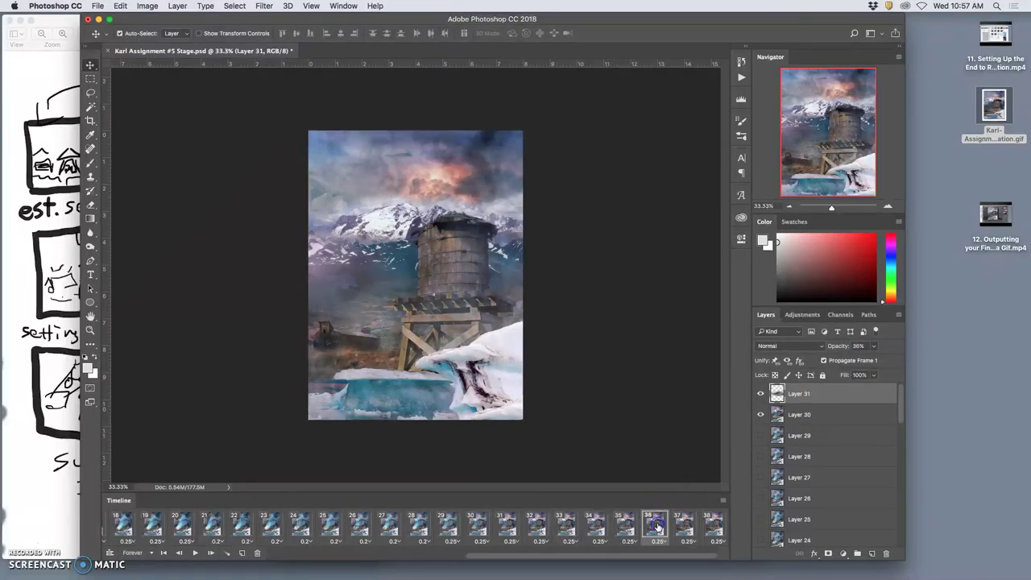
click(873, 346)
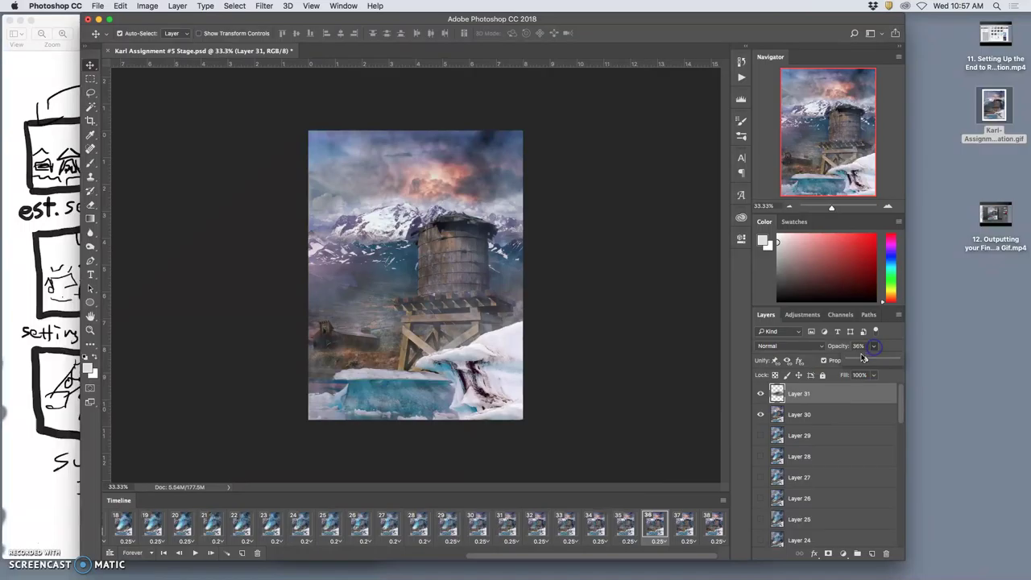
click(348, 525)
click(195, 552)
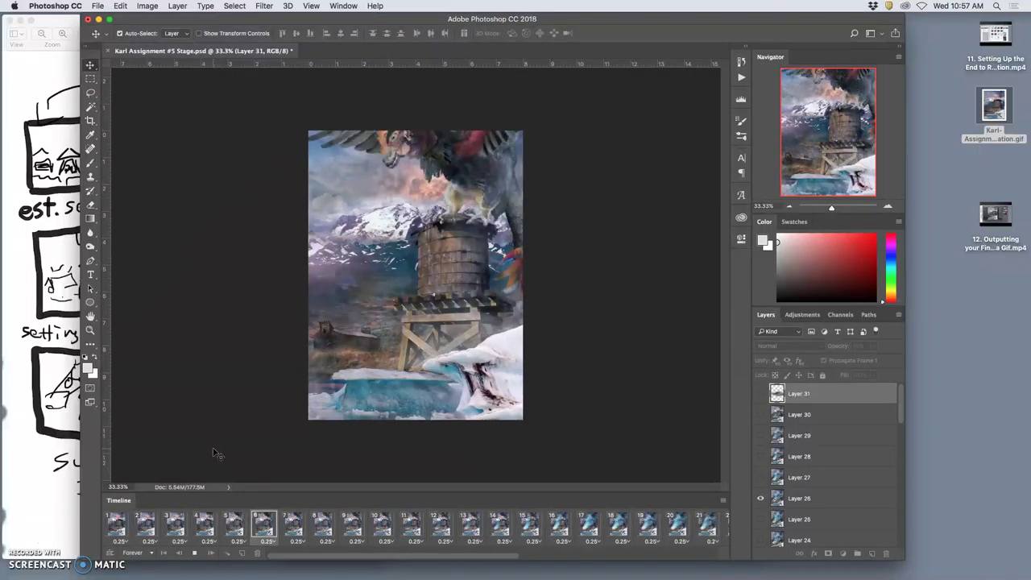
Step: Stop playback at frame 12, where the bird lands on the water tower
click(194, 552)
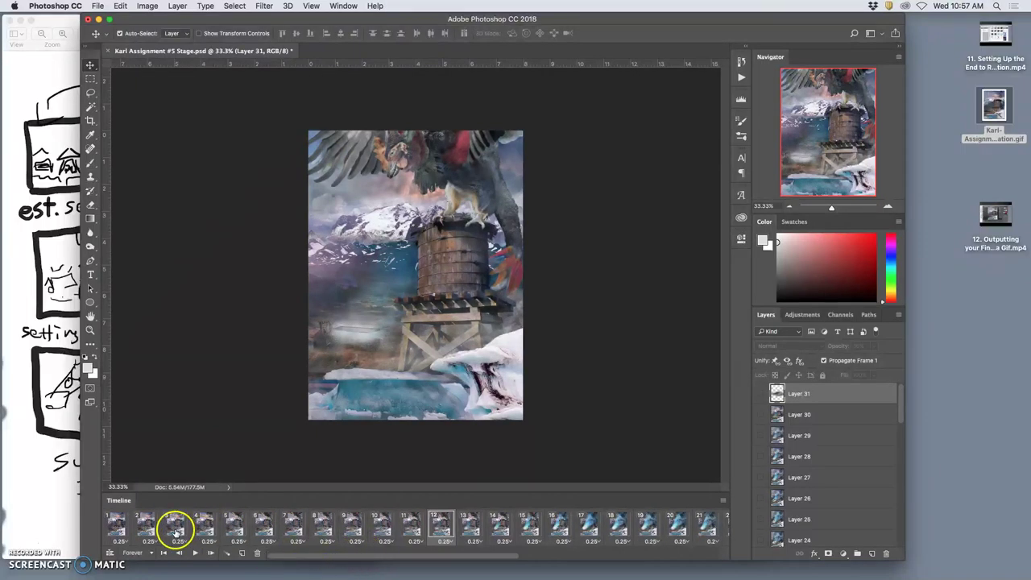
Step: On frame 1, show Layer 31 faded to about 21% opacity, then scroll the timeline to the end
click(116, 526)
click(761, 394)
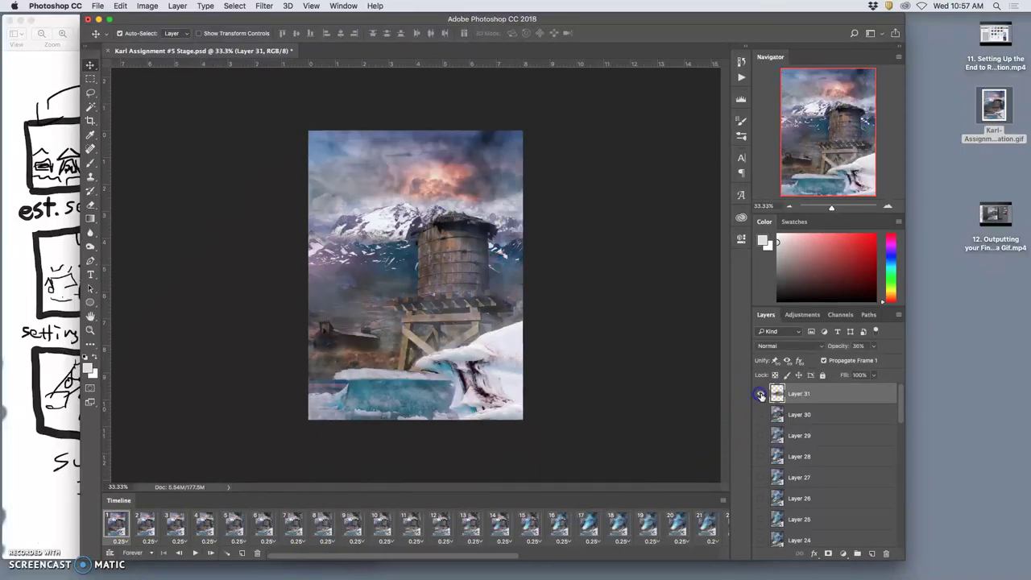
click(873, 345)
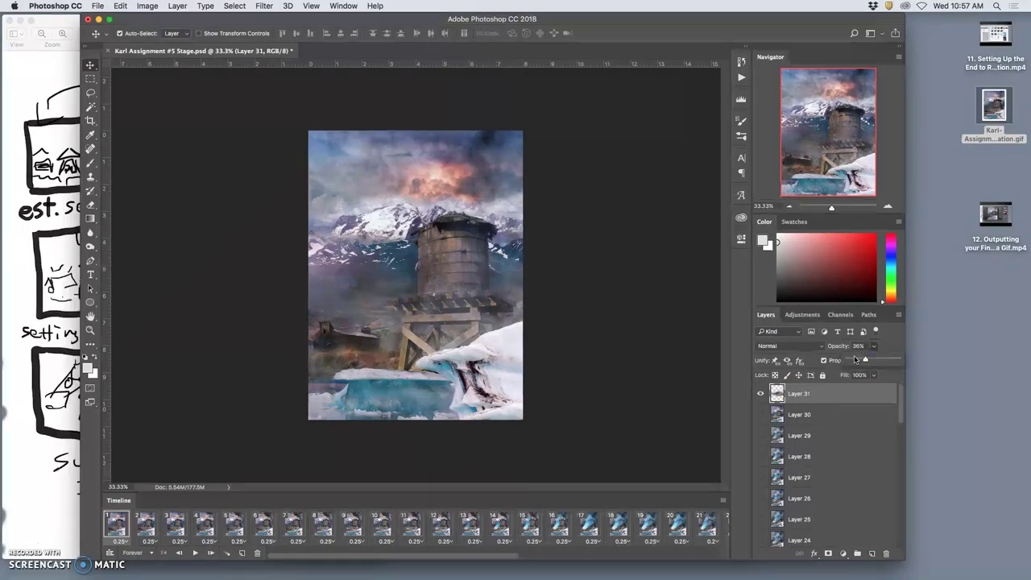
drag(858, 360, 851, 360)
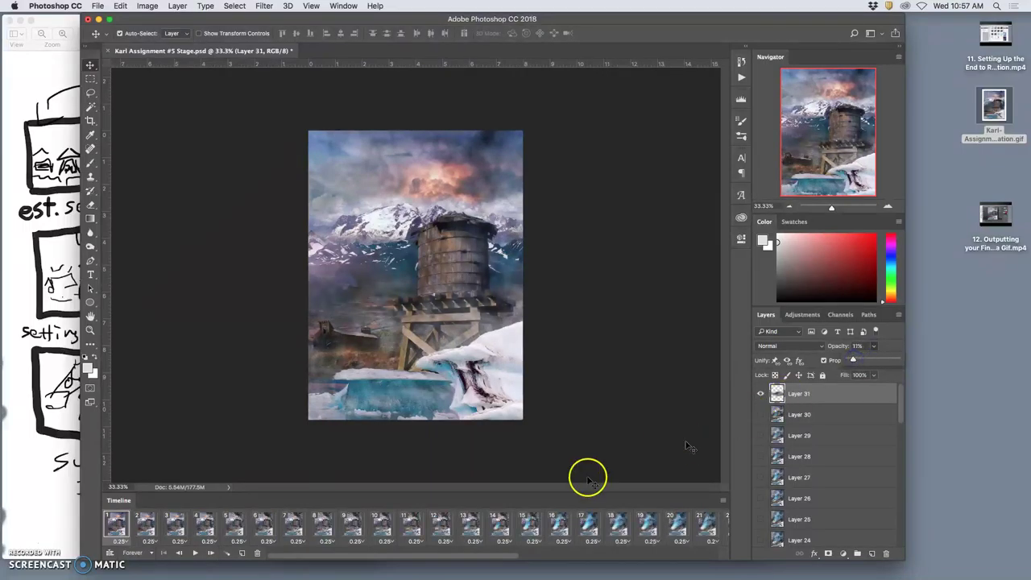
click(146, 525)
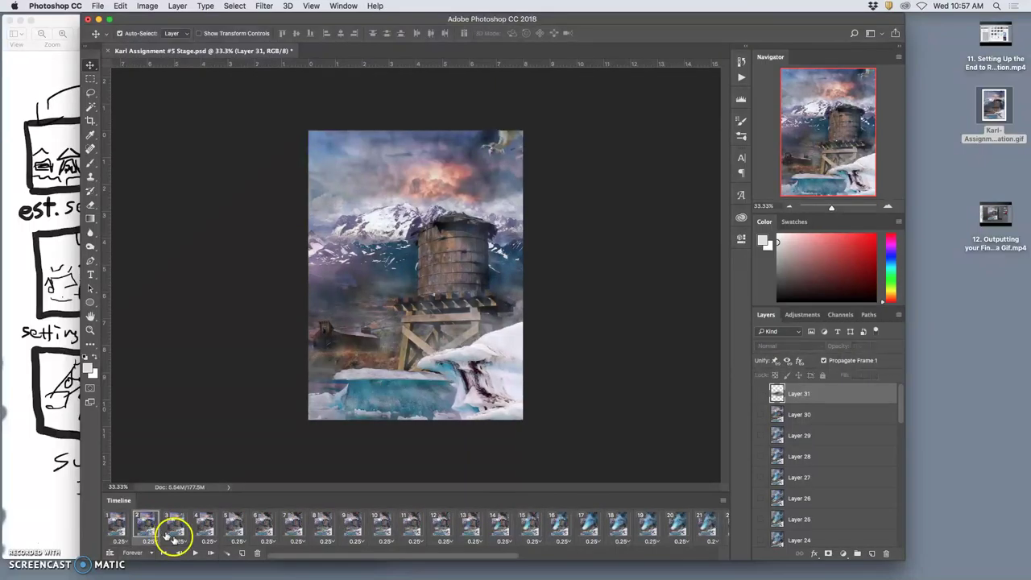
click(119, 527)
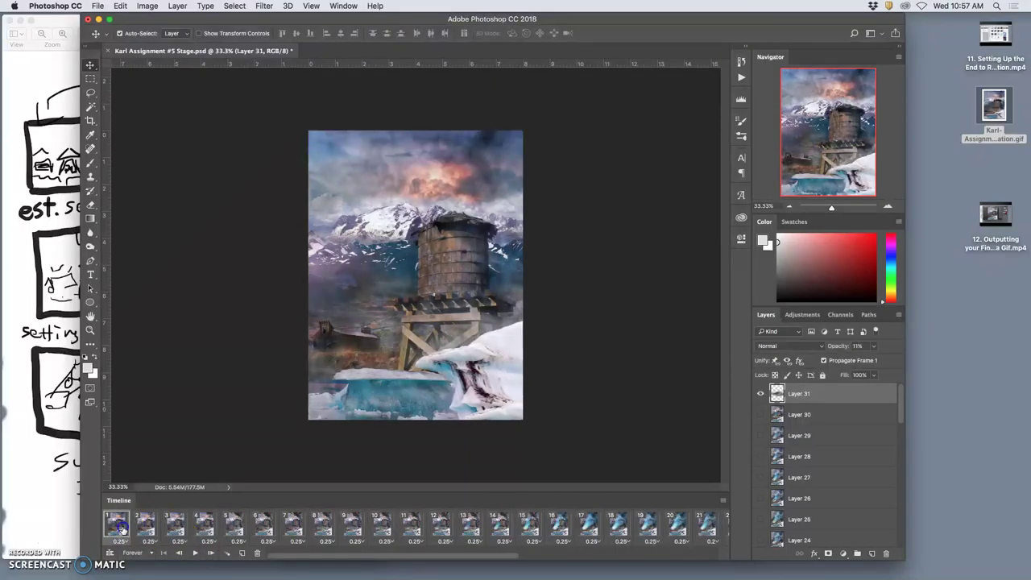
click(873, 346)
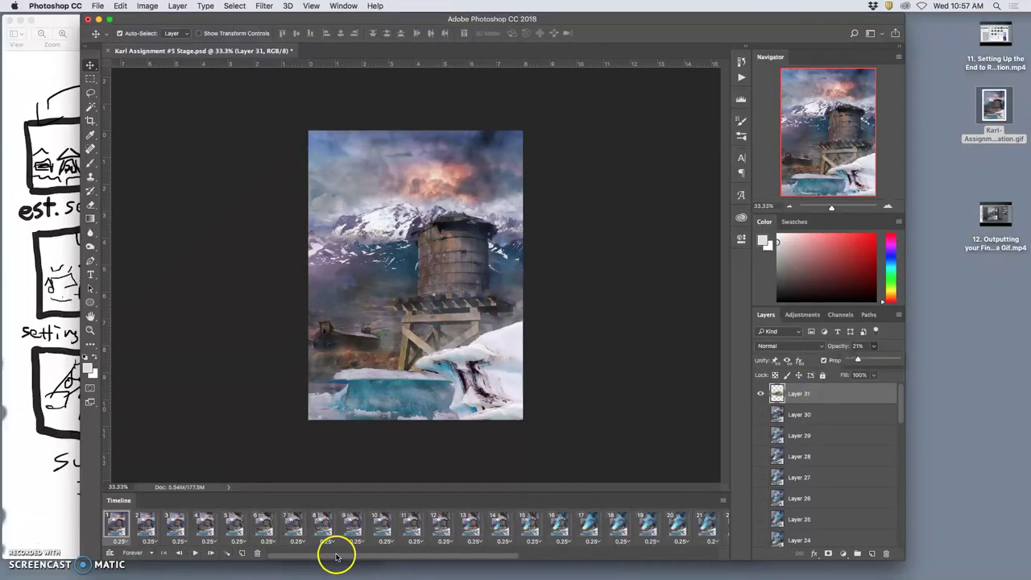
drag(336, 555, 579, 557)
Step: Play the animation from frame 37 and stop it at frame 27
click(679, 523)
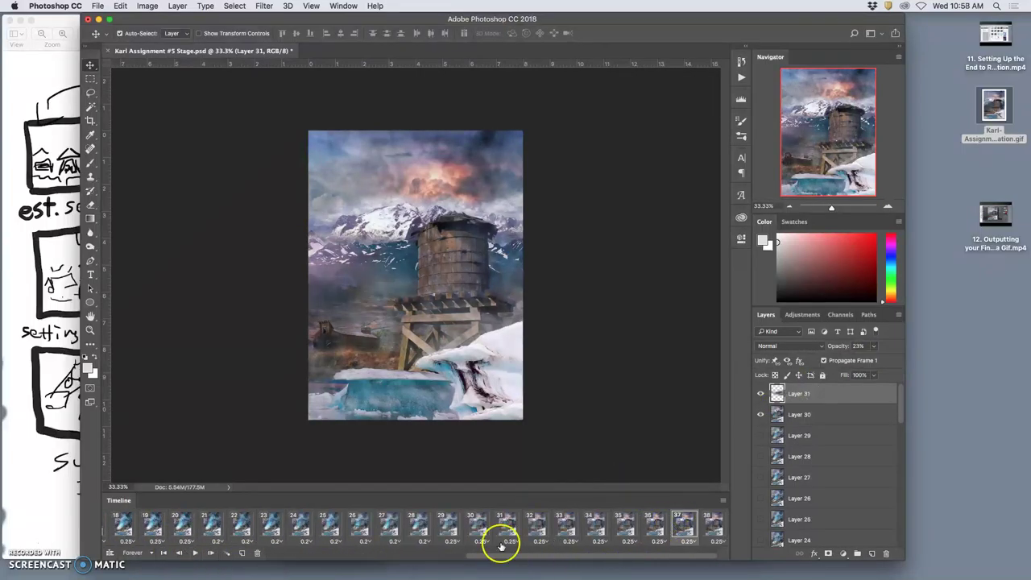
click(196, 552)
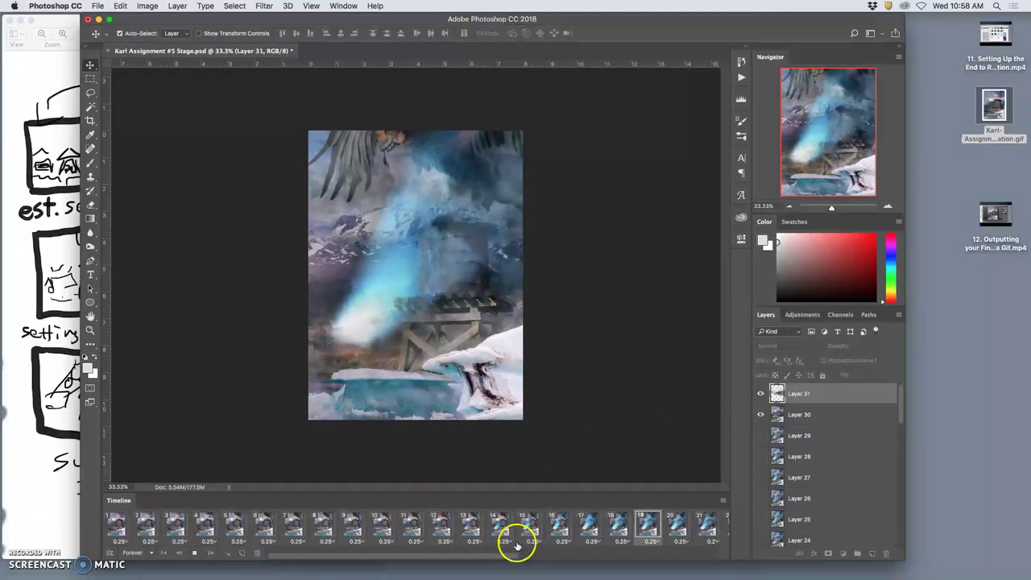
click(196, 554)
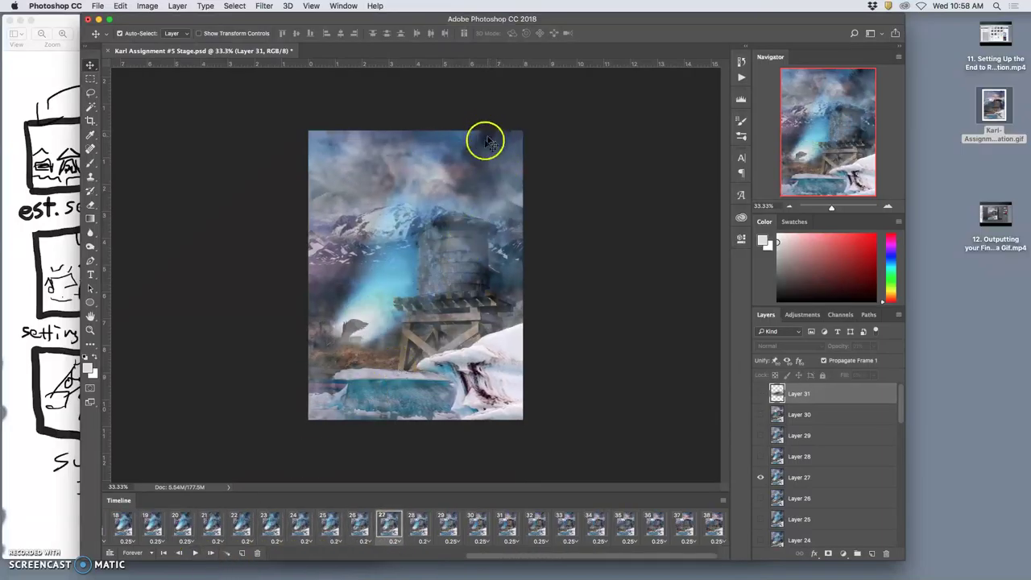
Step: Step forward to frames 28 and 29, then back to frame 25
click(419, 524)
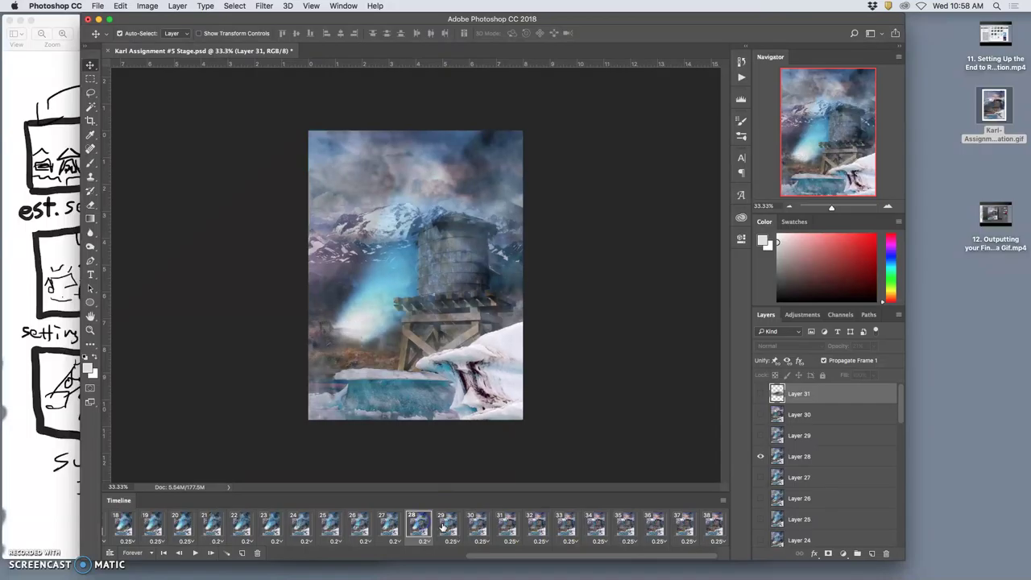
click(452, 528)
click(412, 525)
click(382, 524)
click(354, 524)
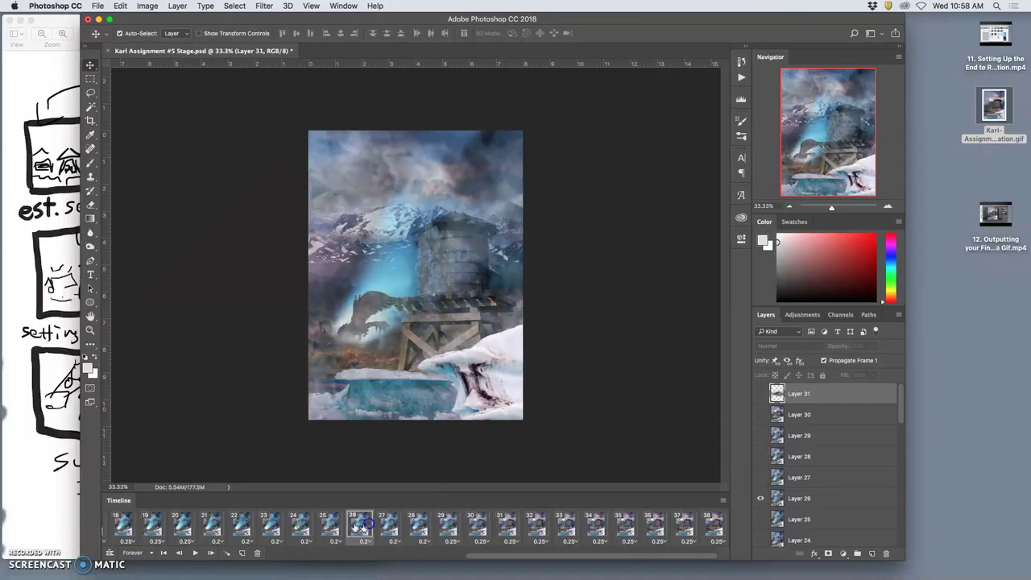
click(329, 524)
Step: Compare frames 23 and 24 with 25, then play from frame 26 and stop on 29
click(299, 524)
click(276, 524)
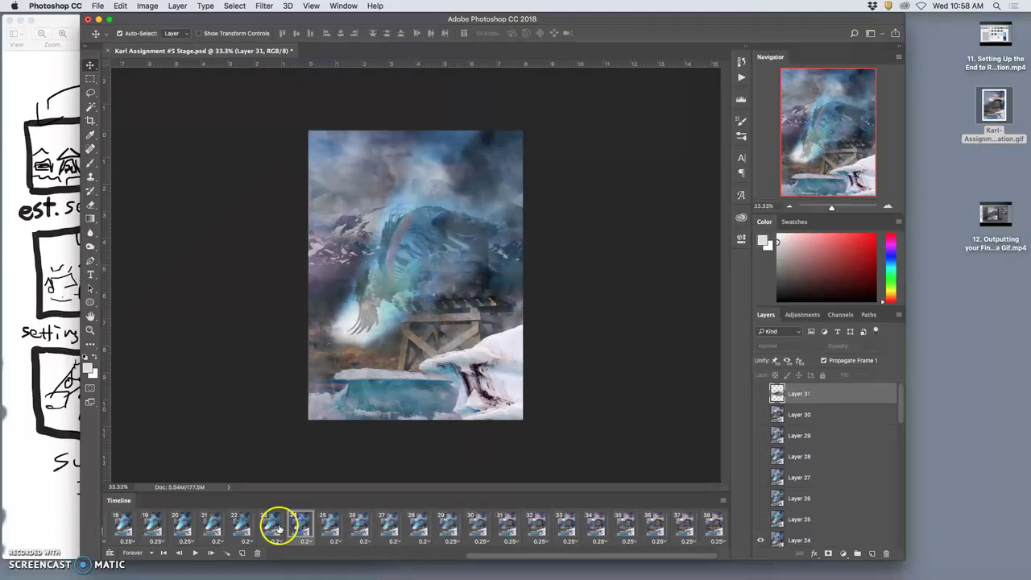
click(329, 524)
click(355, 524)
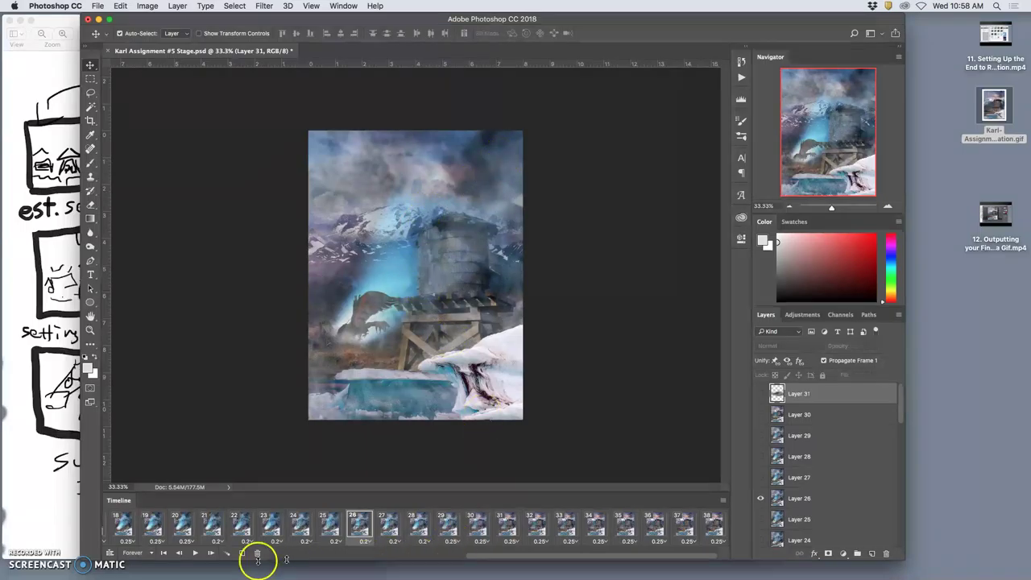
click(198, 553)
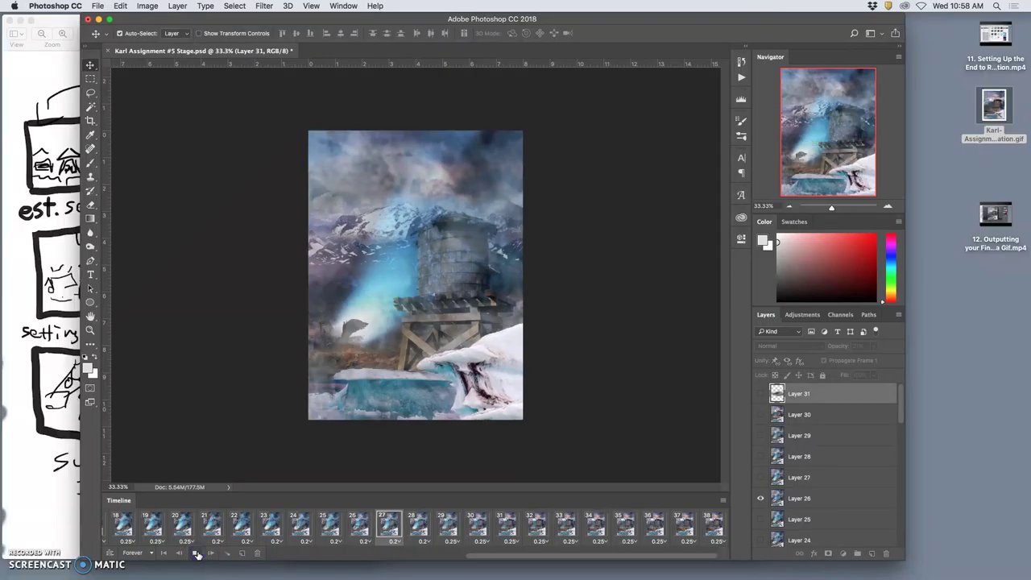
click(197, 554)
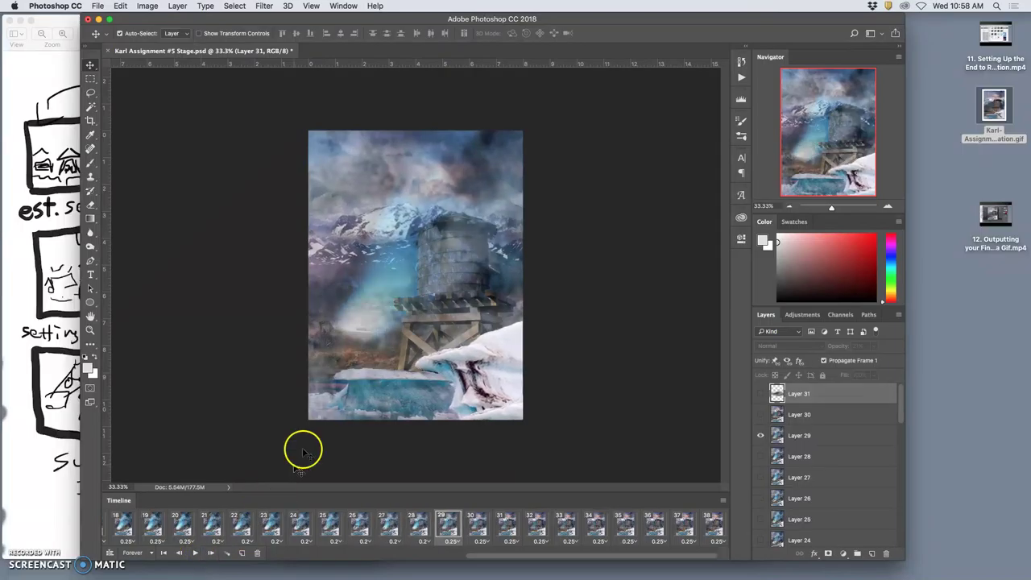
Step: Save the Stage document and open Save for Web (Legacy) with a 256-colour looping GIF
click(96, 6)
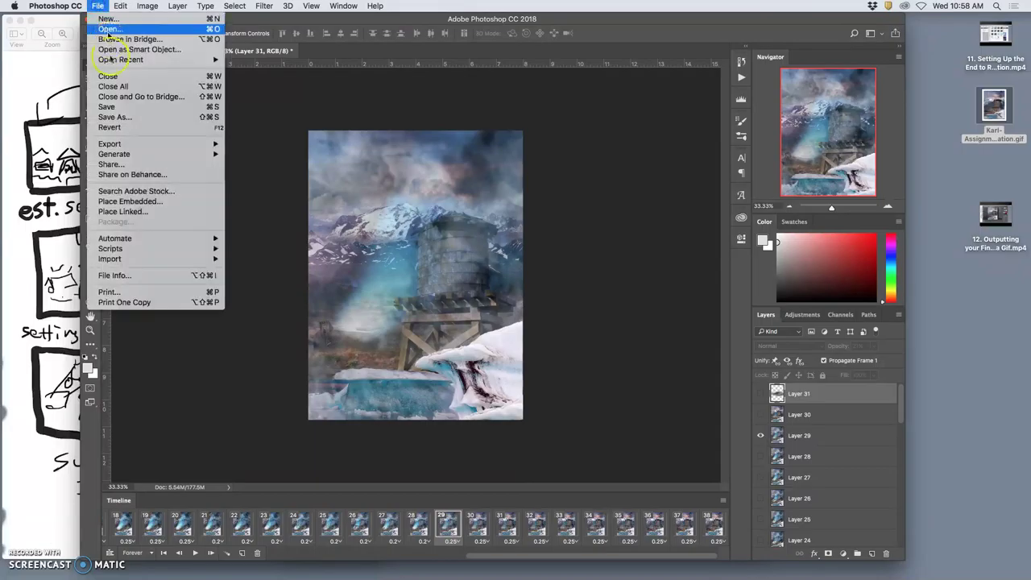
click(113, 103)
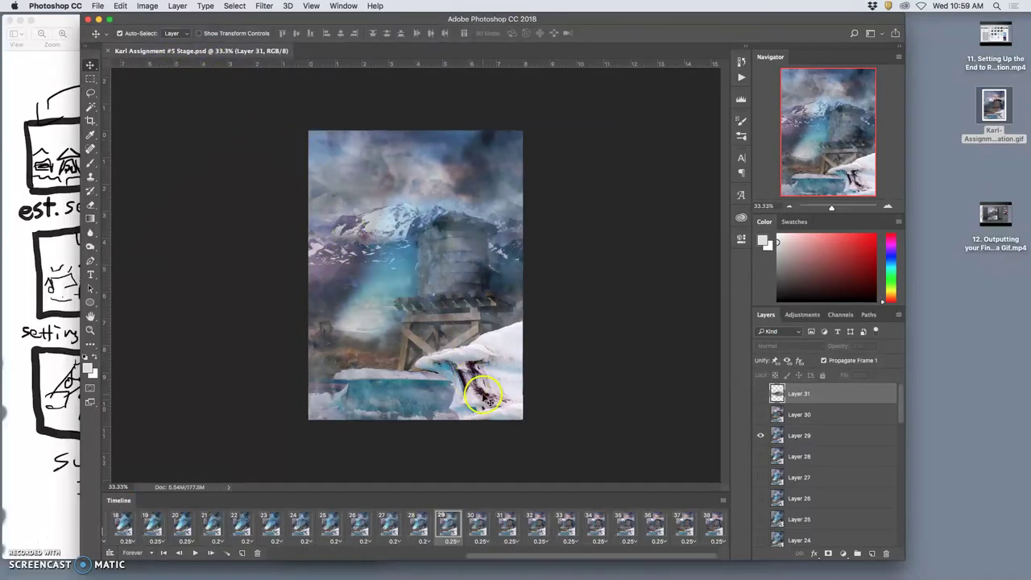
click(99, 6)
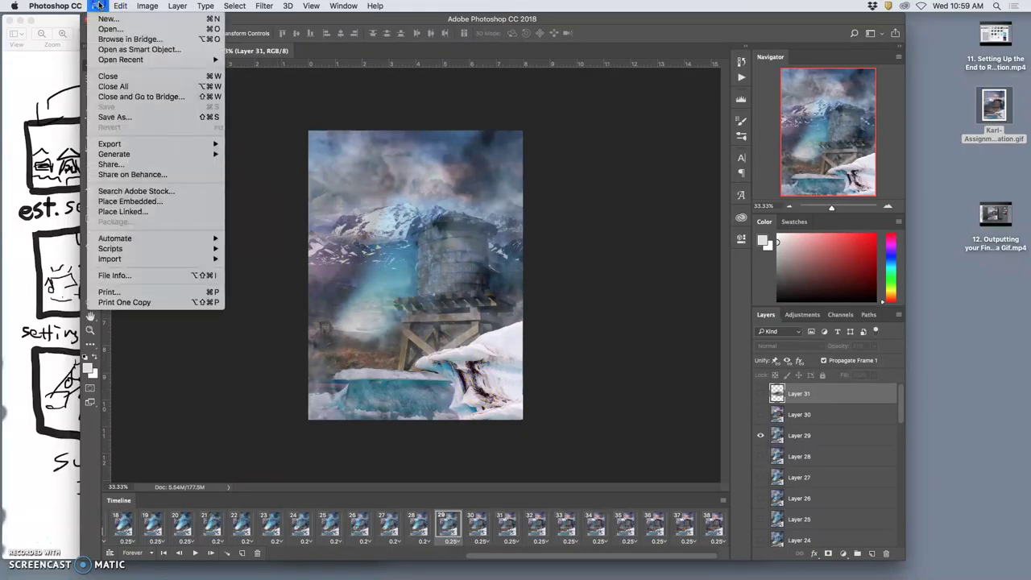
click(125, 120)
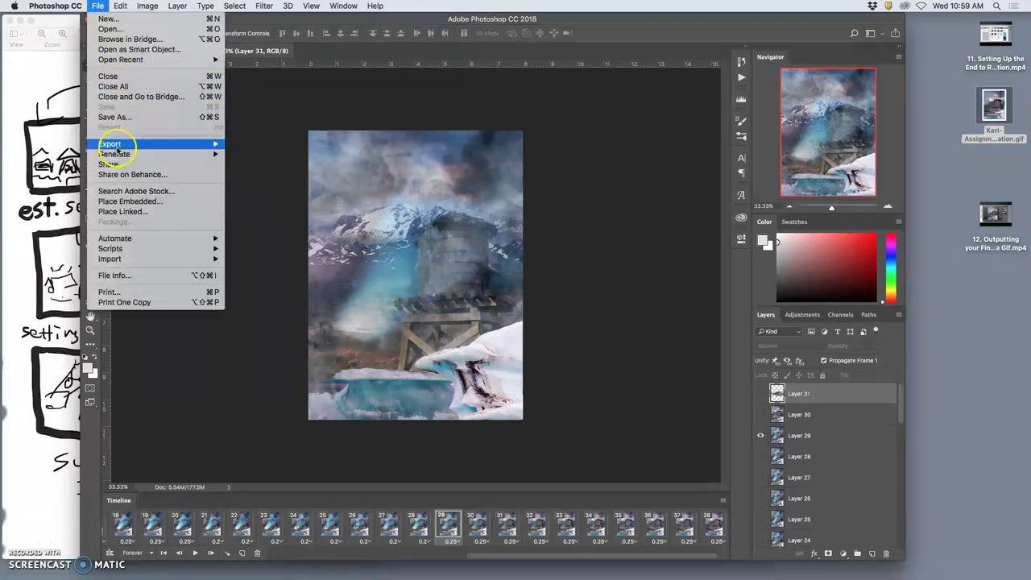
mouse_move(109, 145)
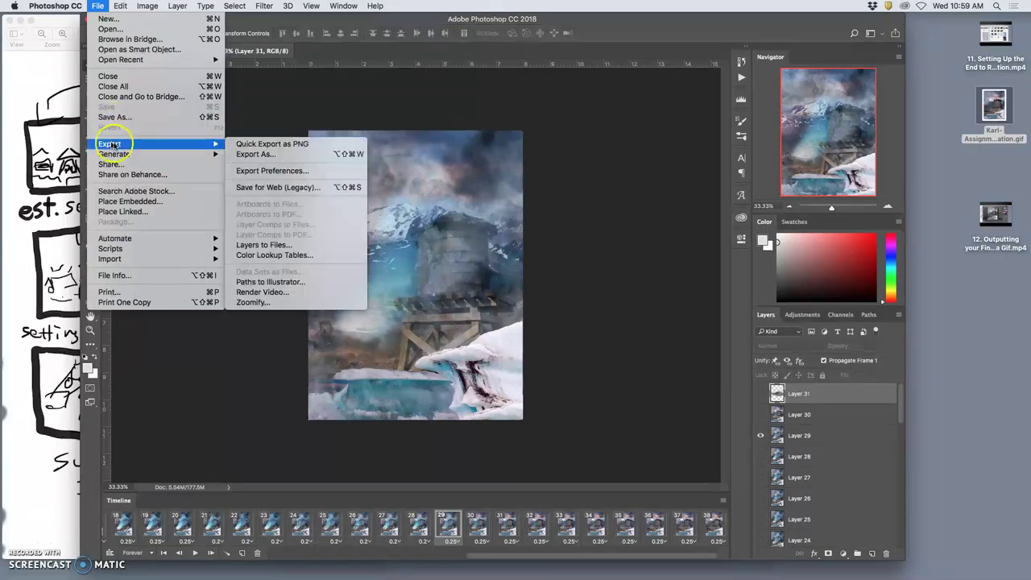
click(262, 187)
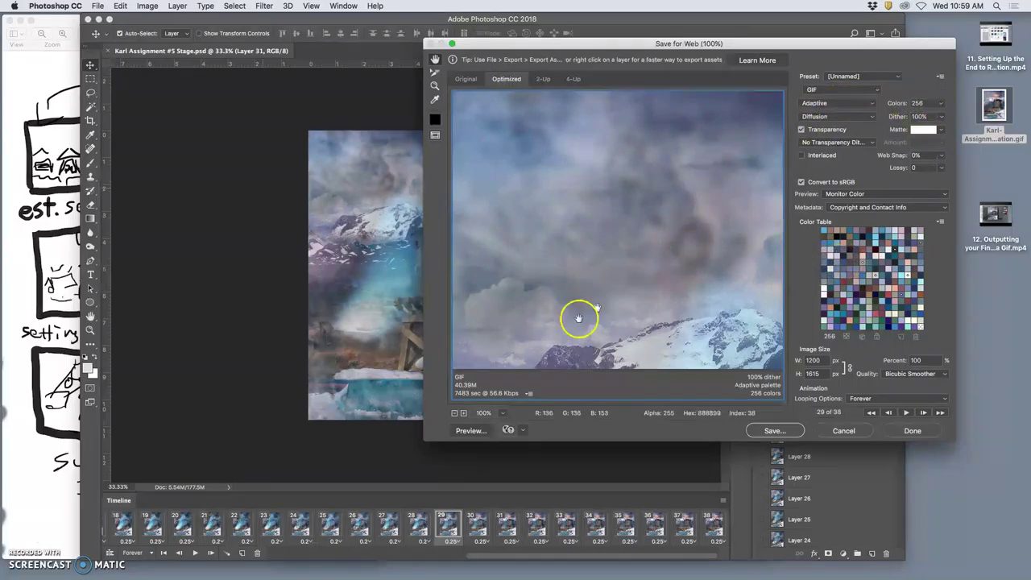
Step: Keep Adaptive colour reduction, preview the 38-frame GIF playing at 25%, then choose Save
click(822, 107)
click(822, 103)
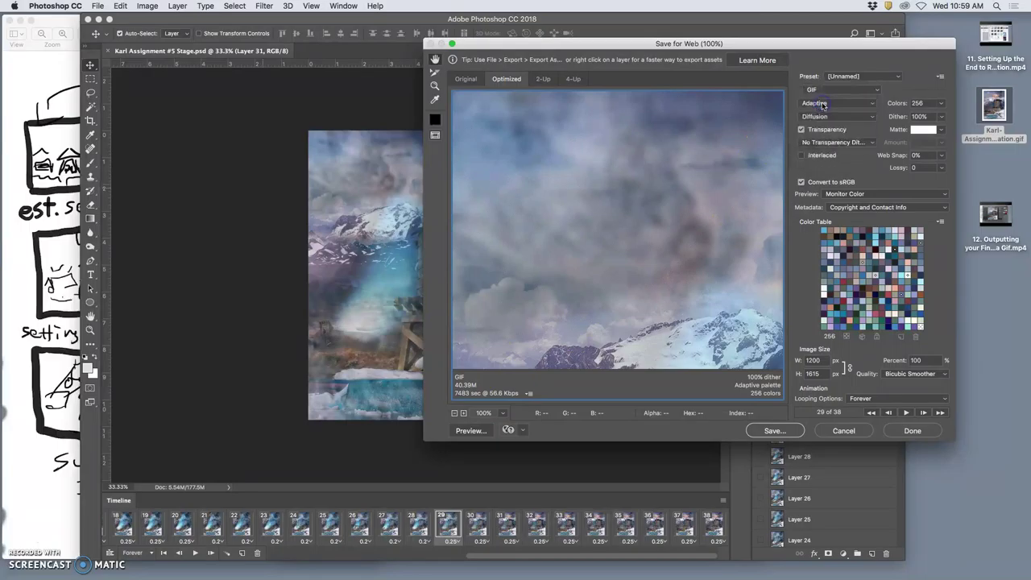
click(453, 412)
click(453, 412)
click(453, 412)
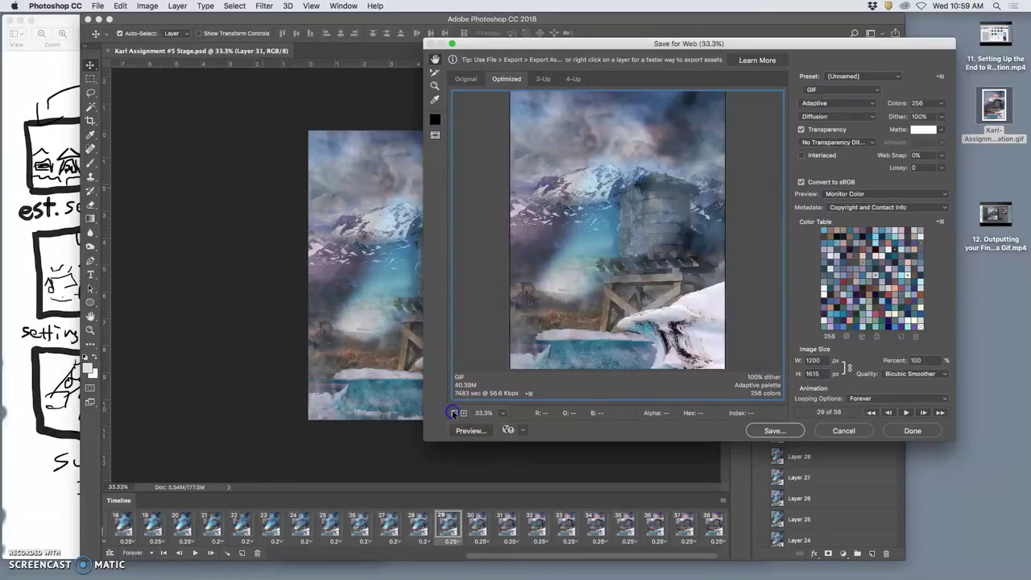
click(452, 413)
click(464, 413)
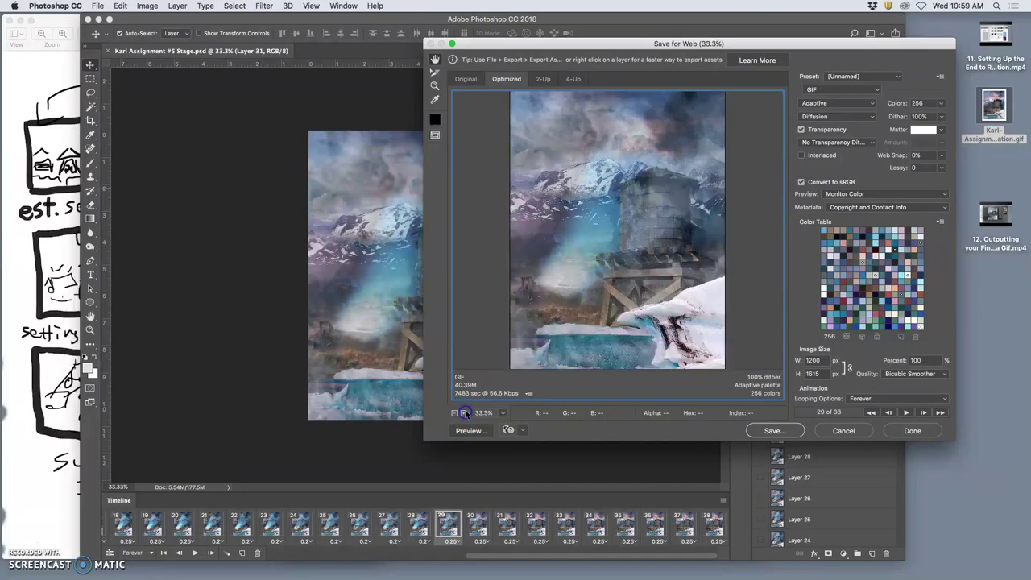
click(453, 413)
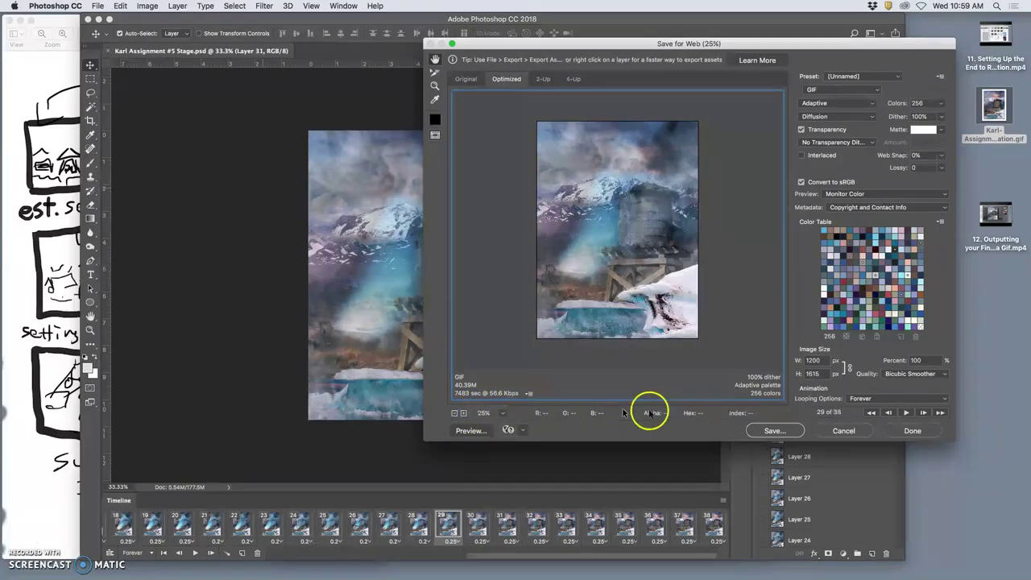
click(905, 412)
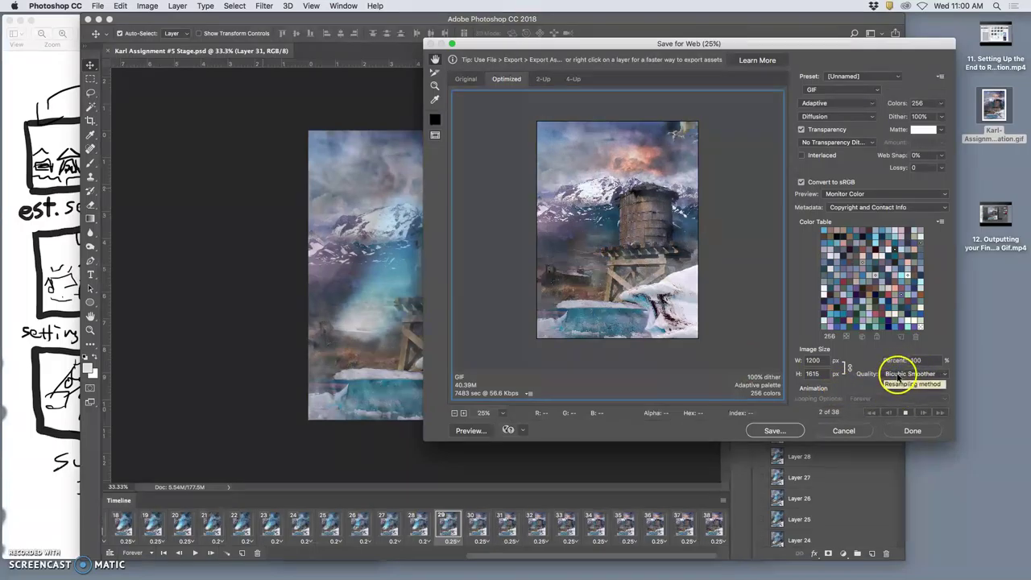
click(776, 430)
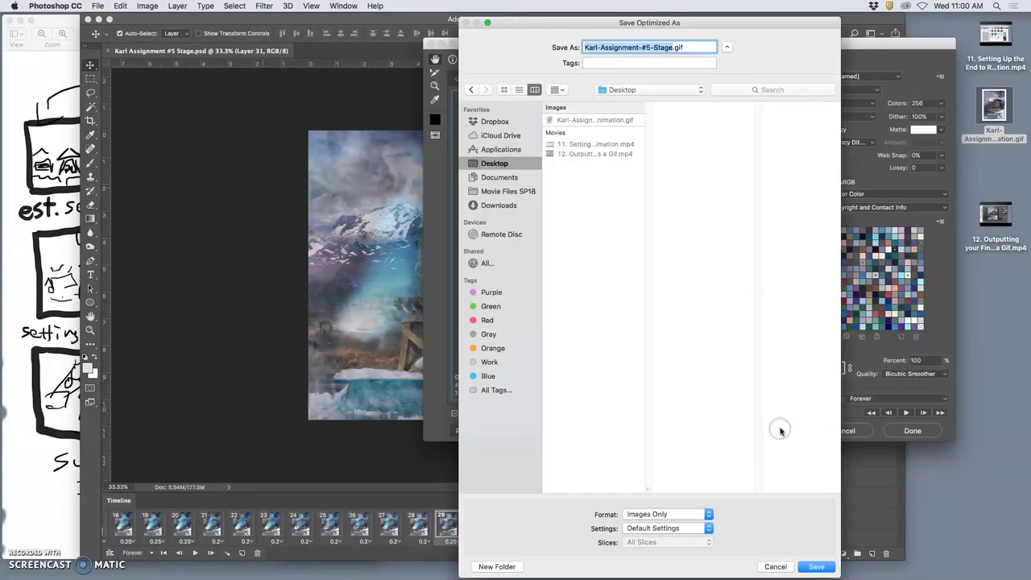
Step: Rename the GIF to 'Final Animation 2' and save it to the Desktop
click(672, 48)
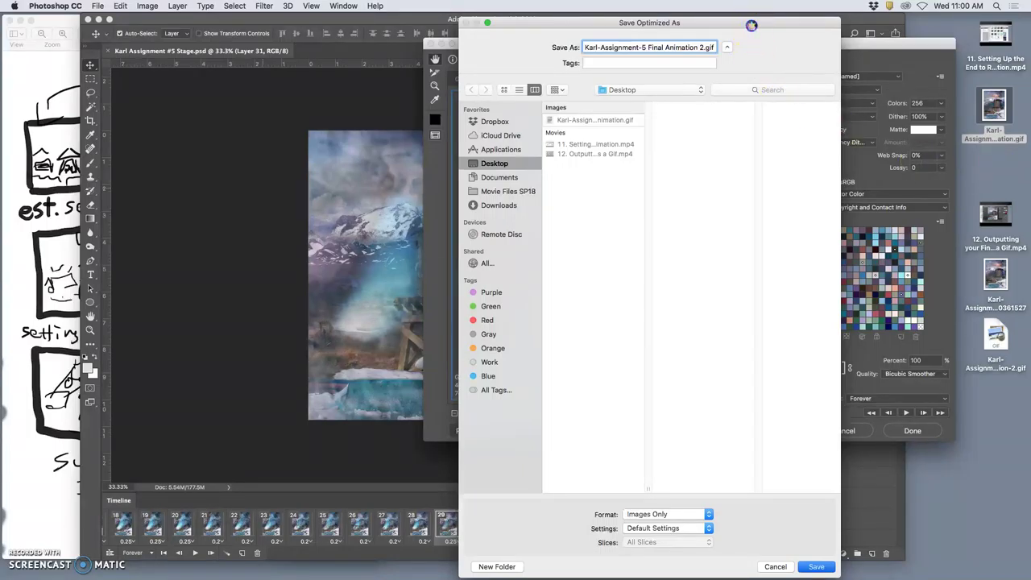
drag(751, 25, 713, 21)
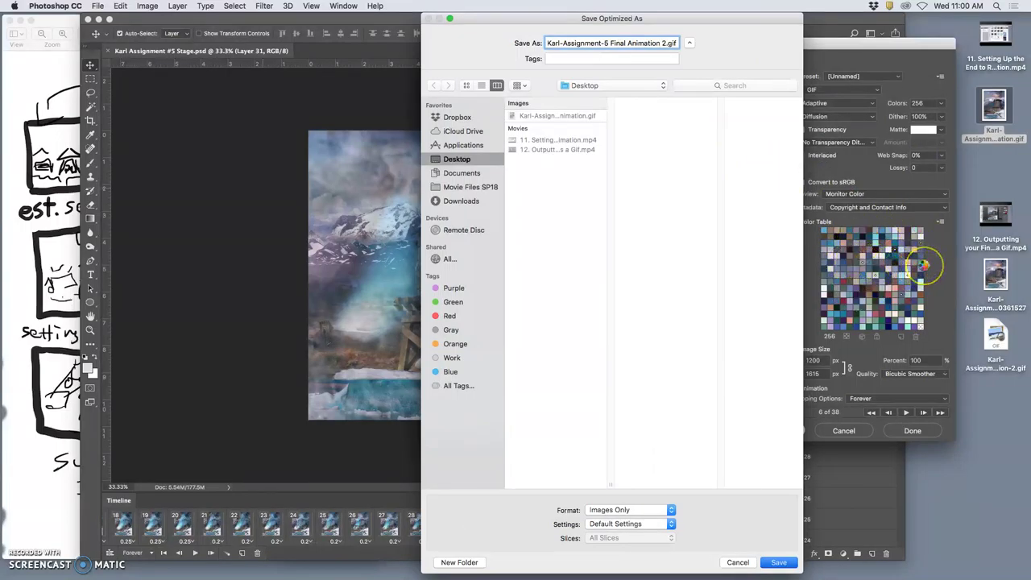
click(775, 561)
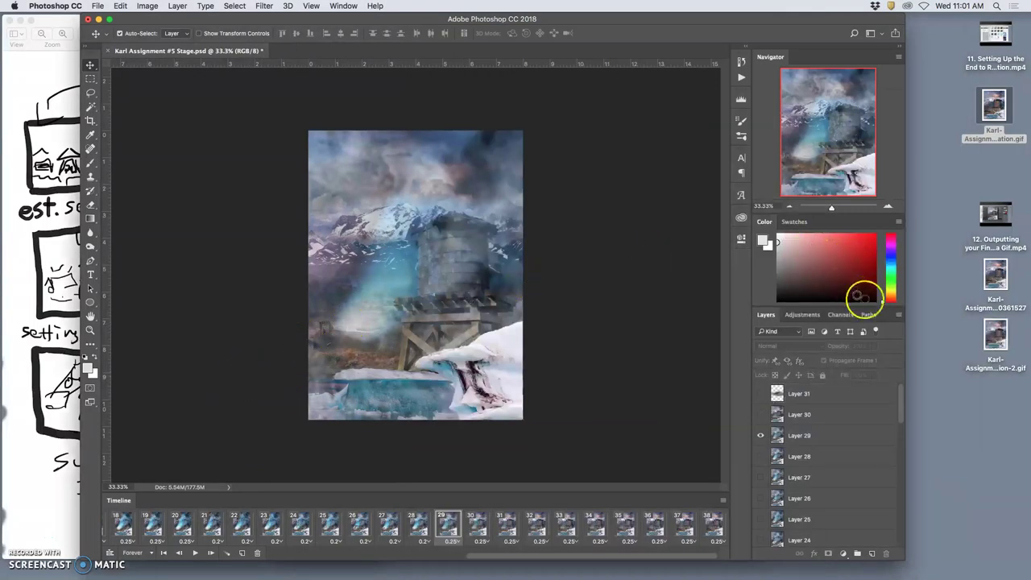
Step: Open the Final Animation 2 GIF in Google Chrome at 90% zoom, then bring up Open With for the older GIF
drag(1000, 345, 1005, 173)
right_click(998, 167)
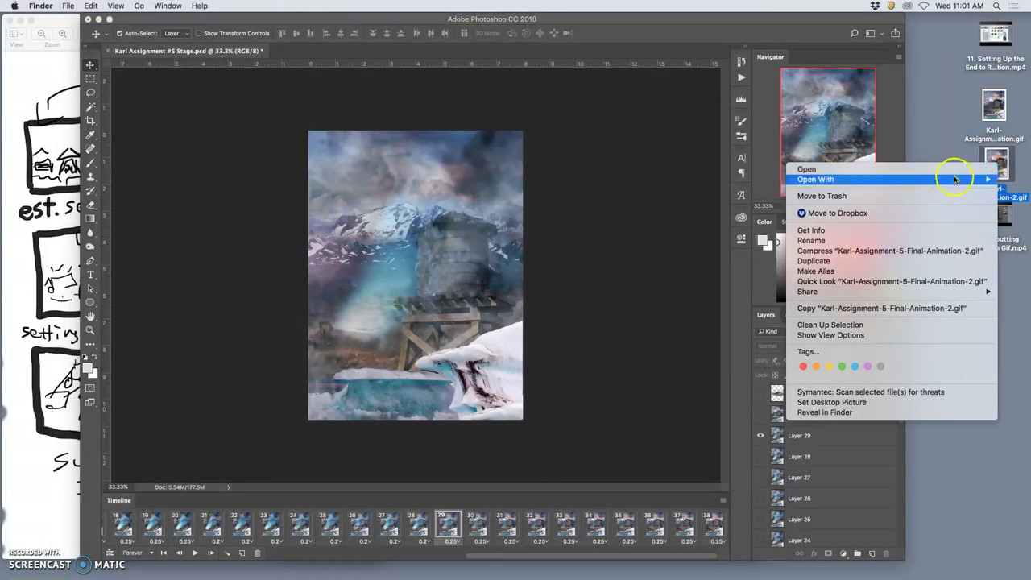
mouse_move(933, 180)
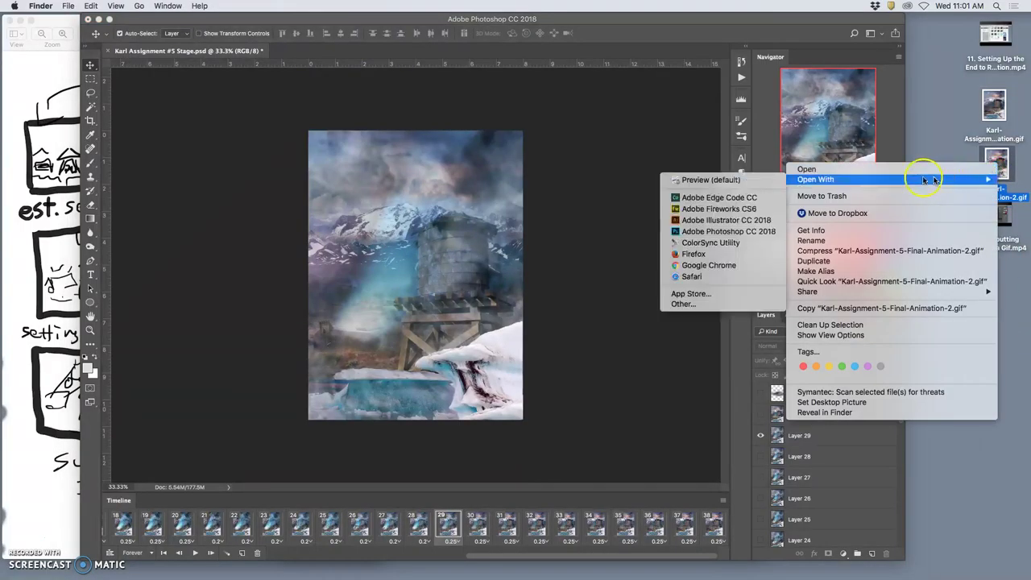
click(713, 265)
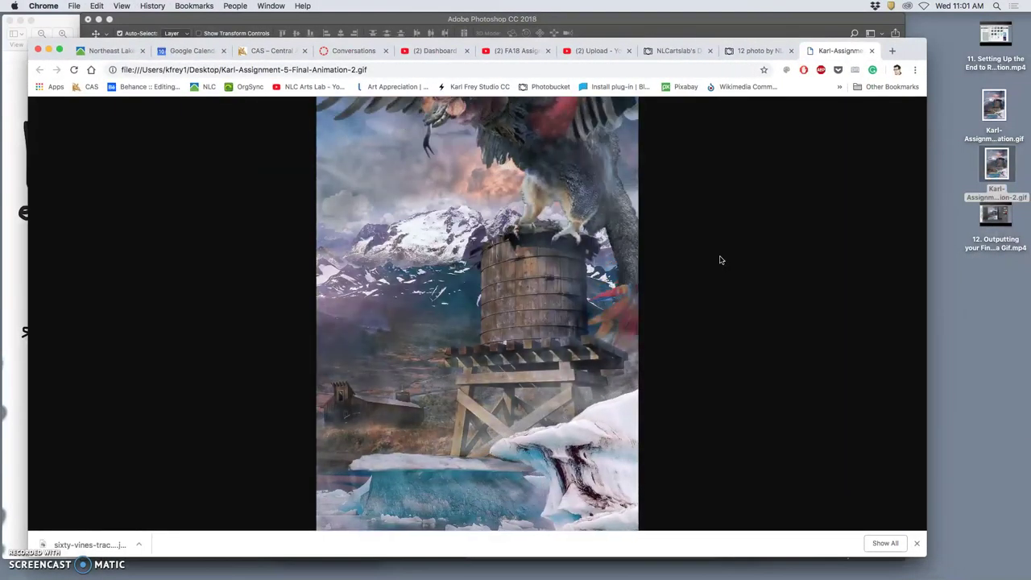
key(super+minus)
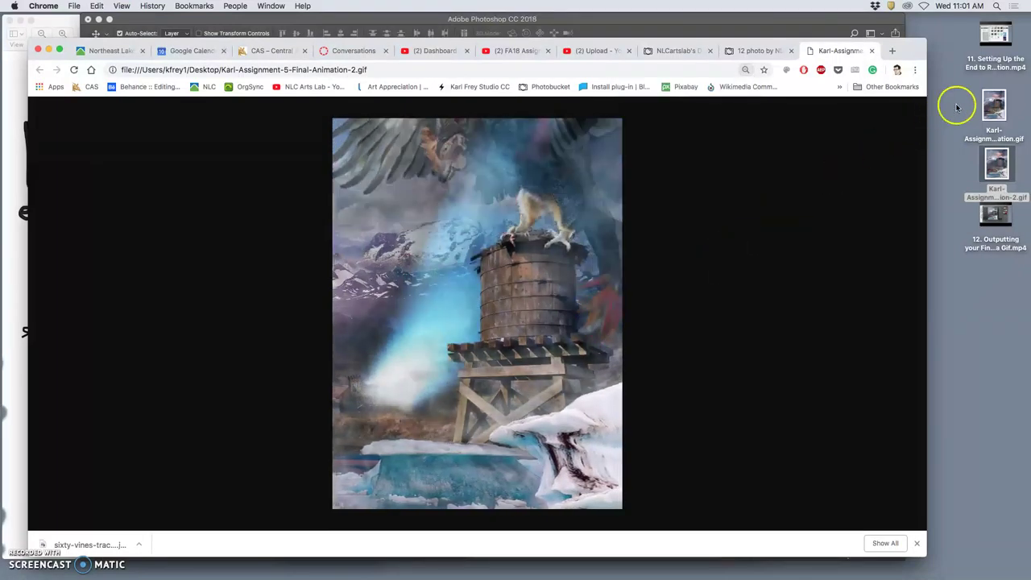
right_click(997, 113)
mouse_move(978, 126)
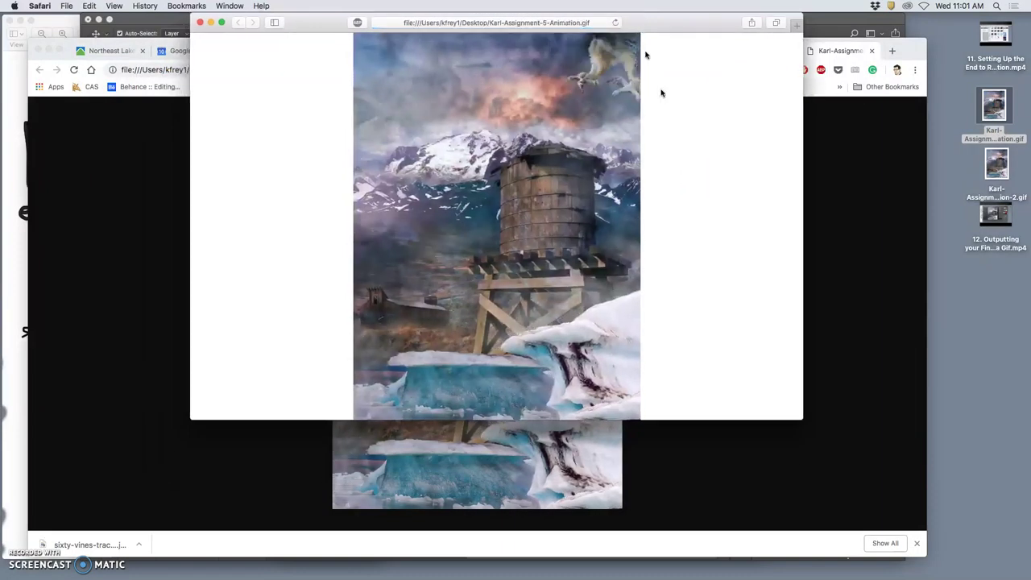
Step: Resize and arrange the Safari and Chrome windows side by side
drag(800, 416, 685, 451)
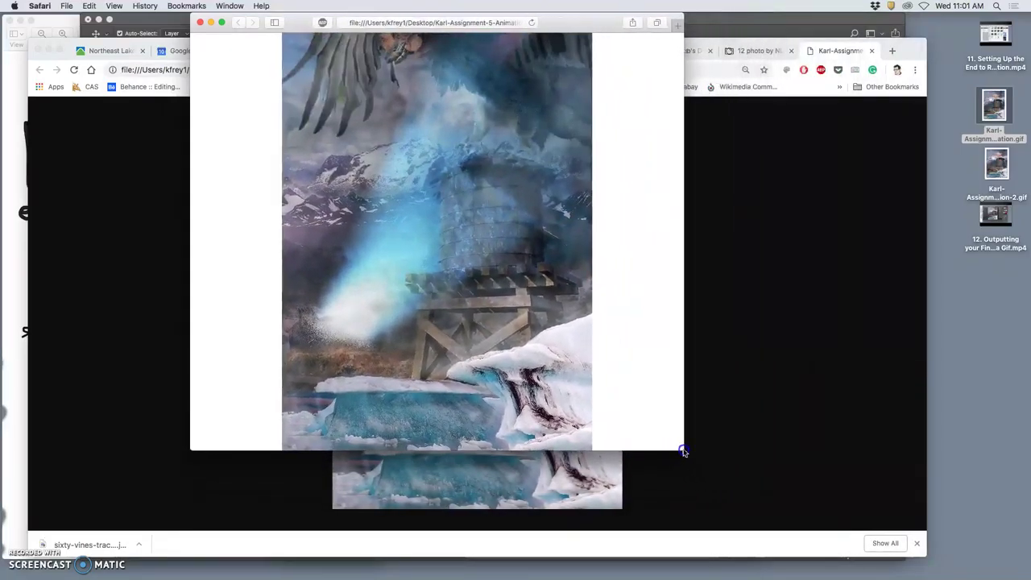
drag(560, 27, 944, 106)
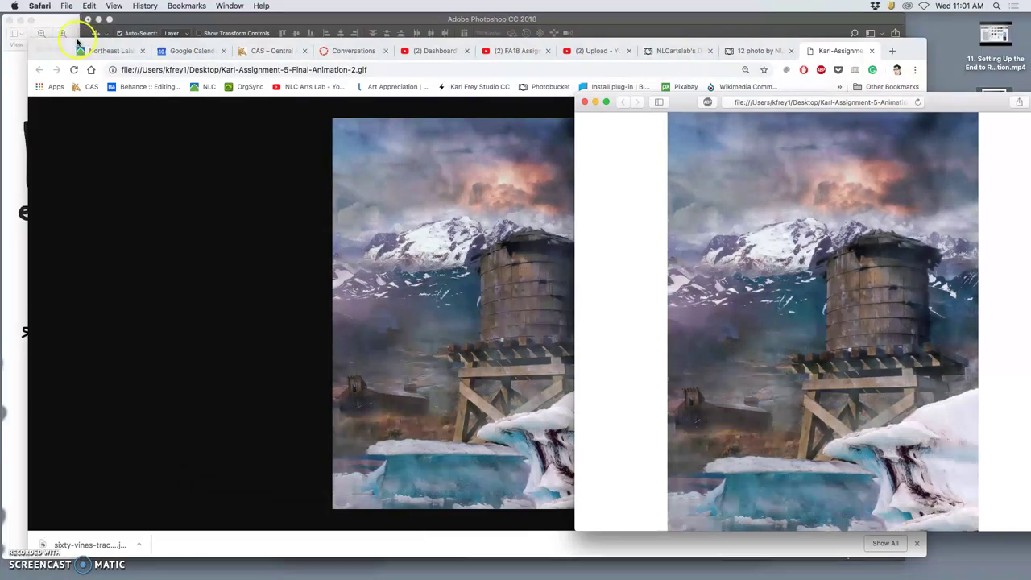
drag(70, 42, 2, 39)
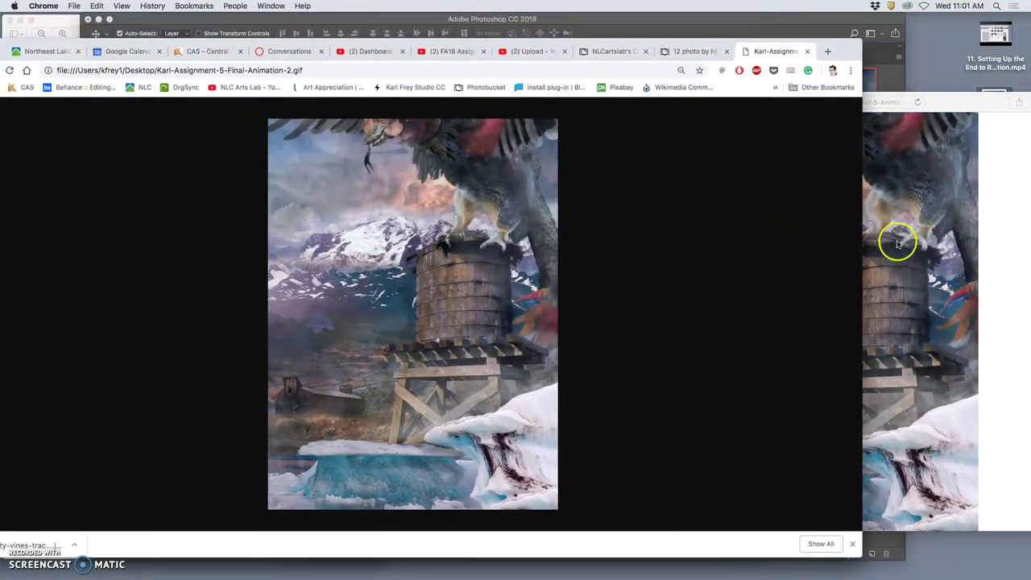
click(895, 239)
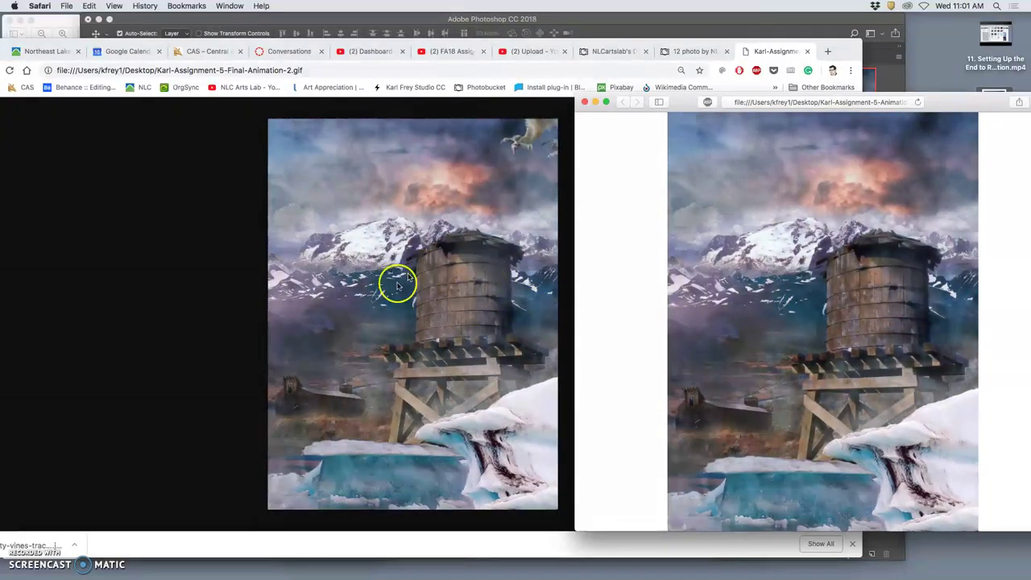
Step: Close the Safari window and move the old Assignment 5 Animation GIF to the Trash
click(584, 103)
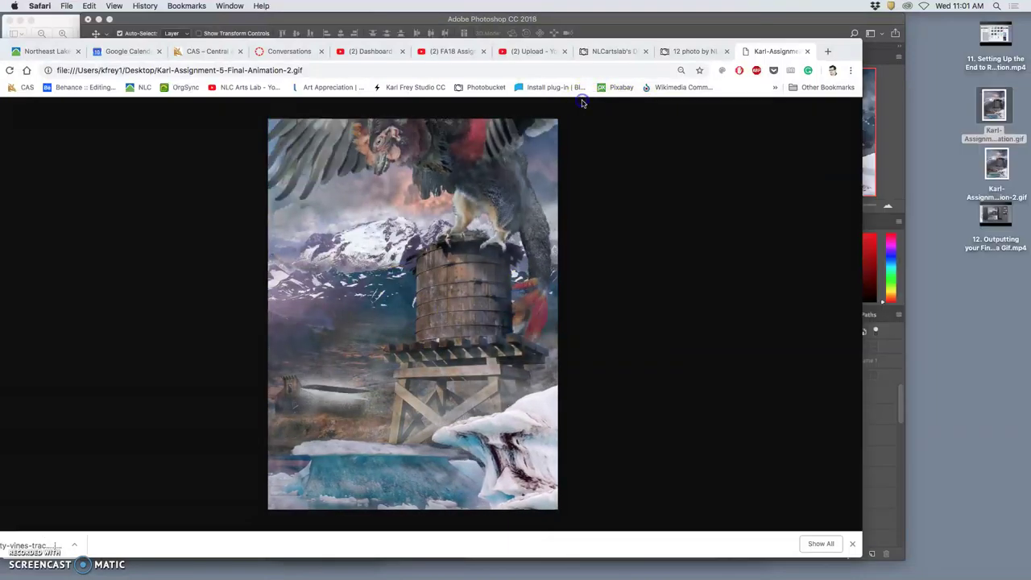
drag(837, 44, 915, 19)
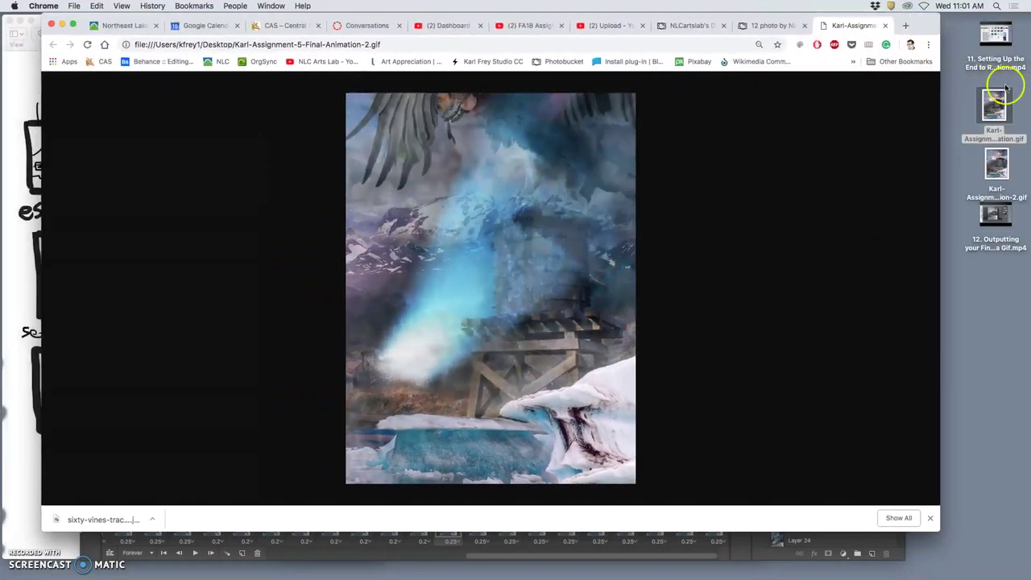
right_click(989, 103)
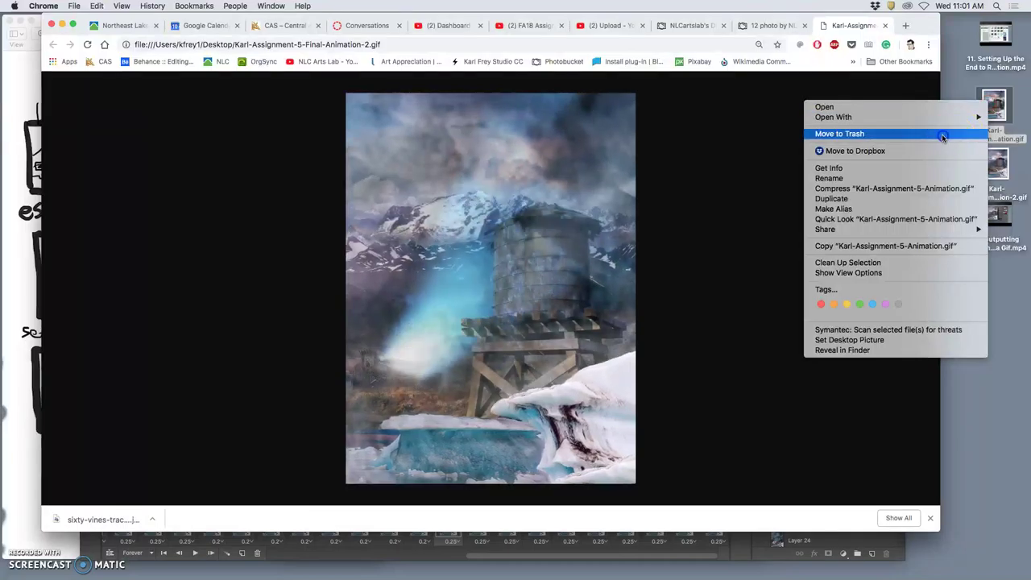
click(947, 134)
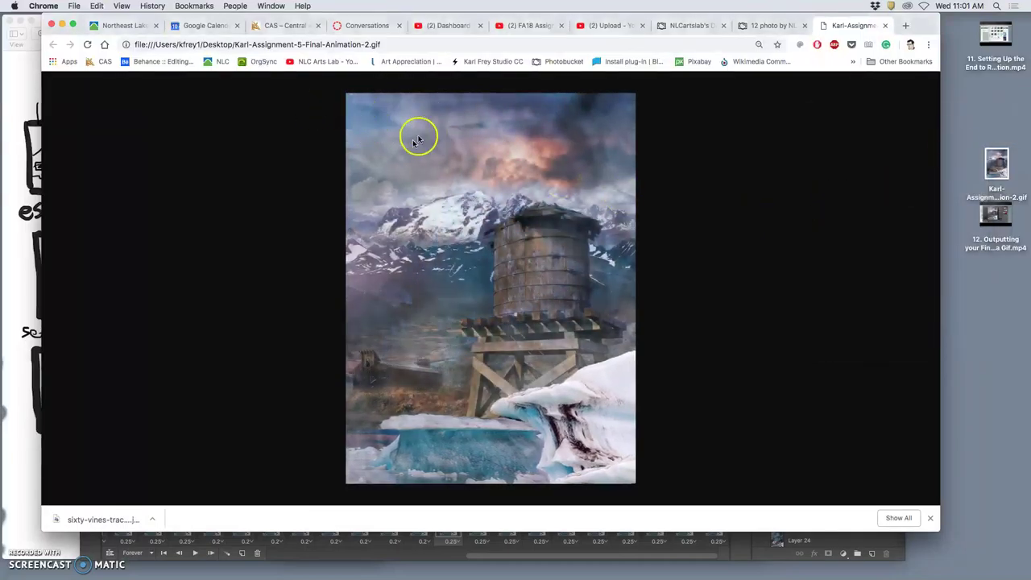
Step: Page through the Instructor Demonstrations album to page 2, then back to page 1
click(752, 25)
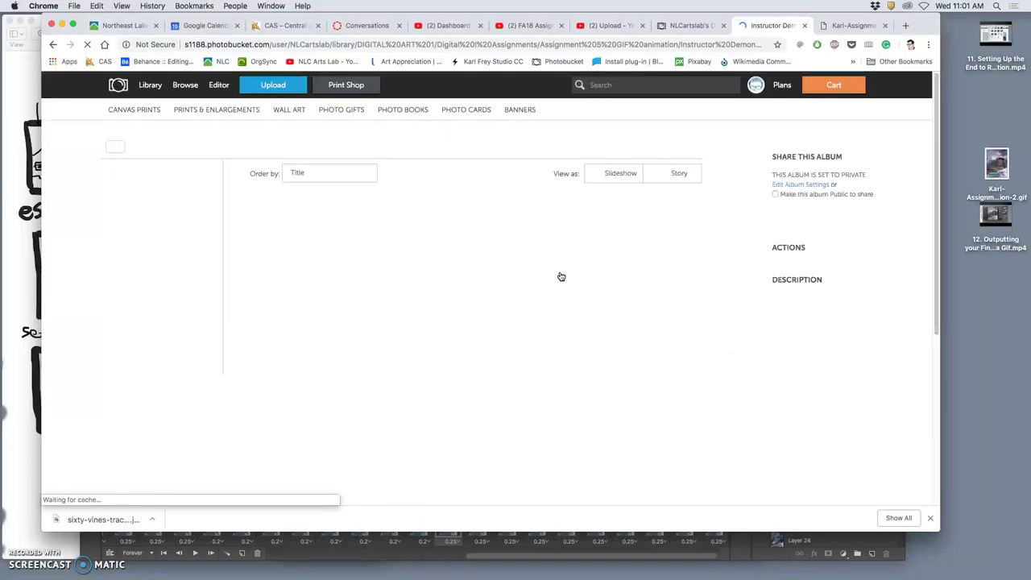
scroll(561, 276, down, 5)
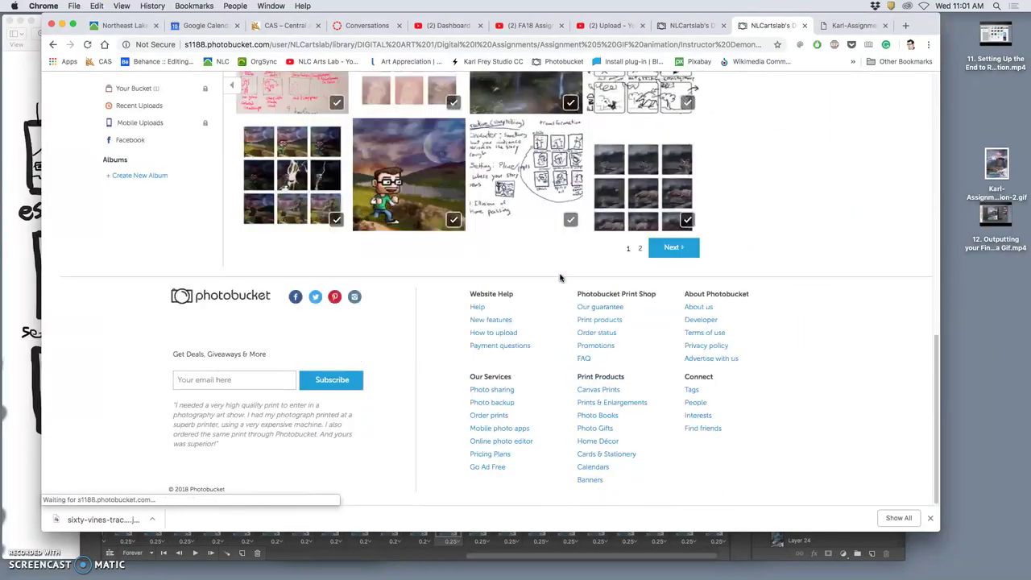
click(639, 250)
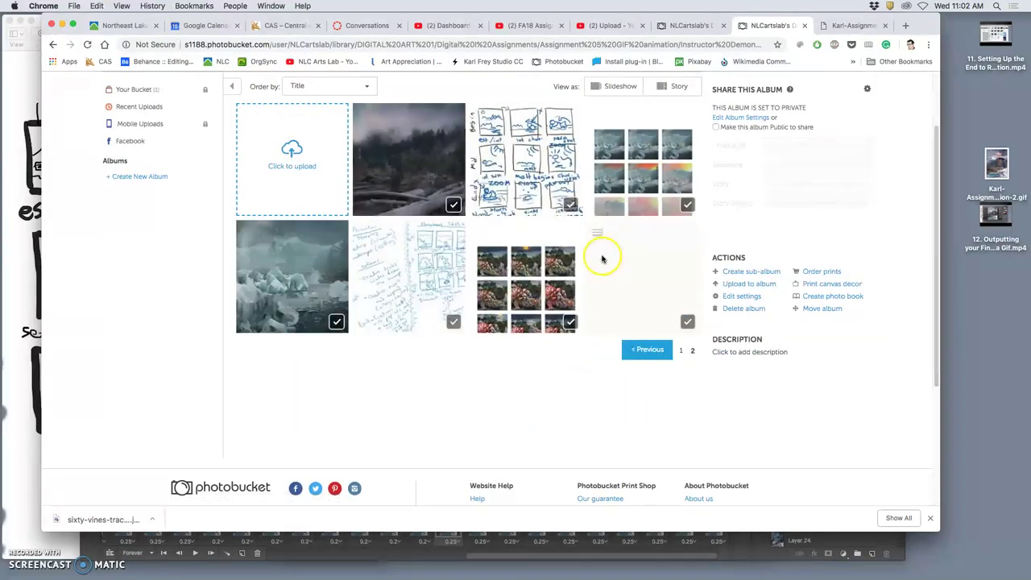
scroll(617, 258, up, 1)
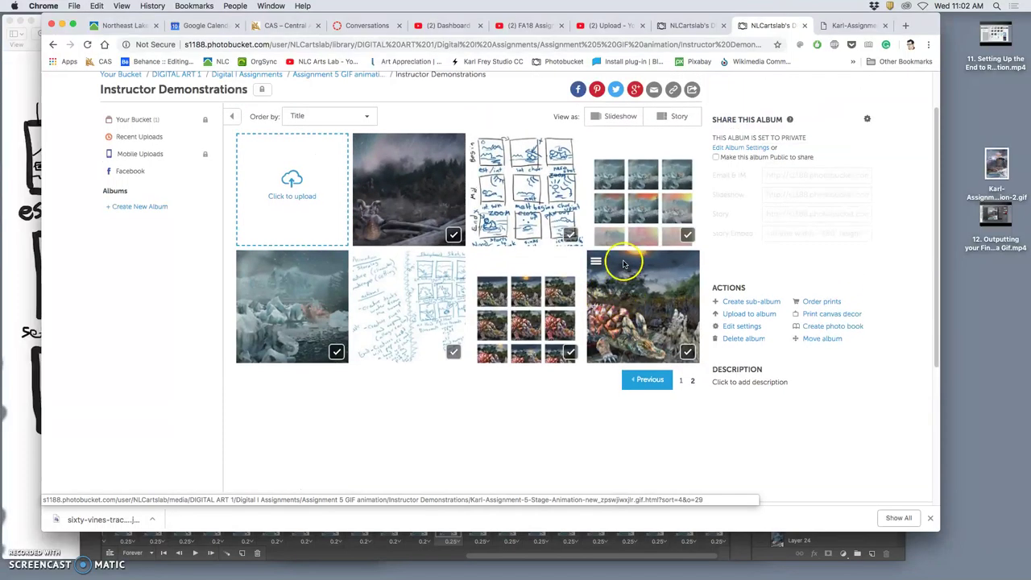
click(679, 380)
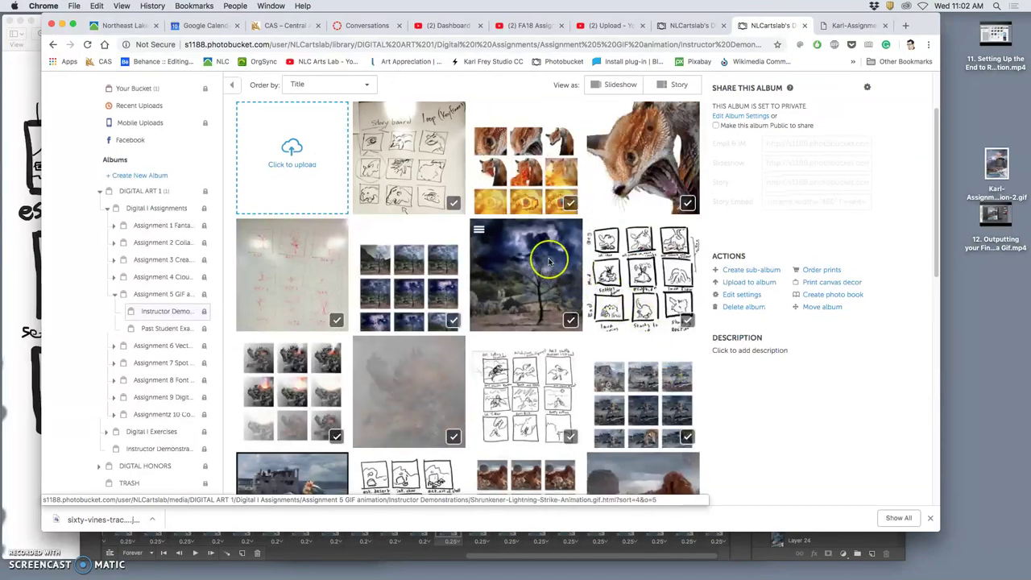
scroll(550, 261, down, 4)
scroll(550, 260, down, 5)
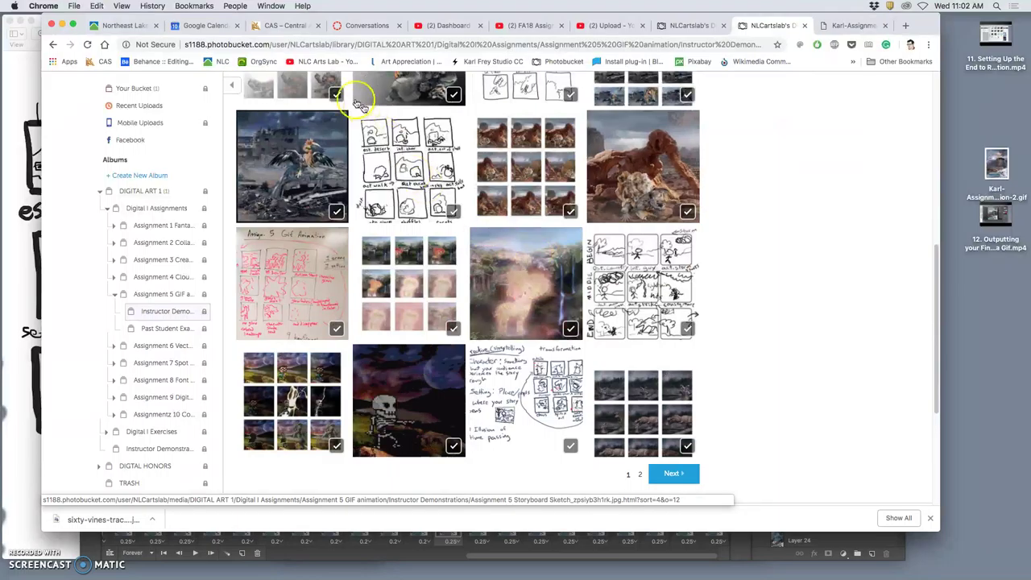
Step: Close the storyboard Preview window and move the Chrome window up and left
click(74, 21)
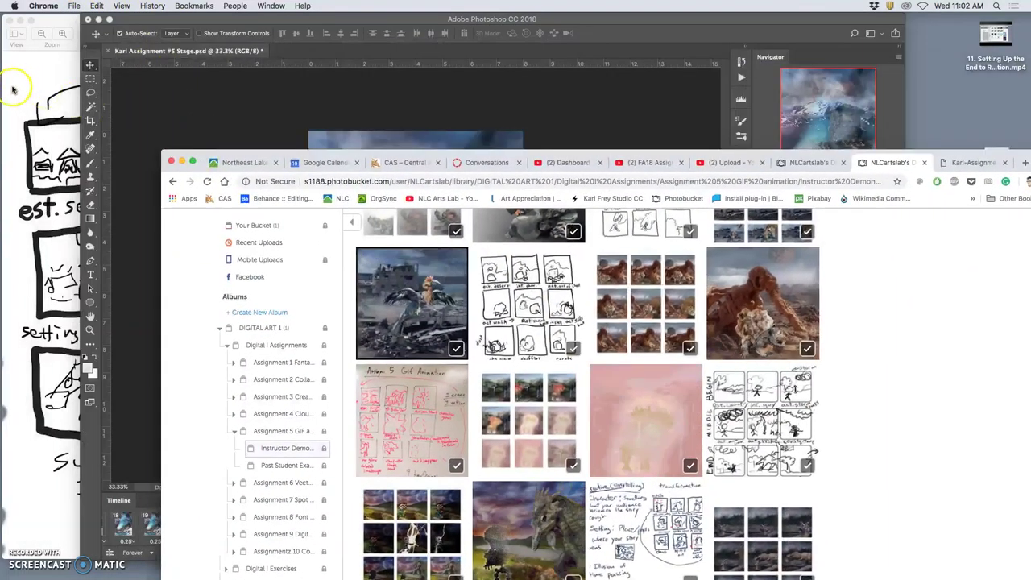
click(20, 26)
click(10, 20)
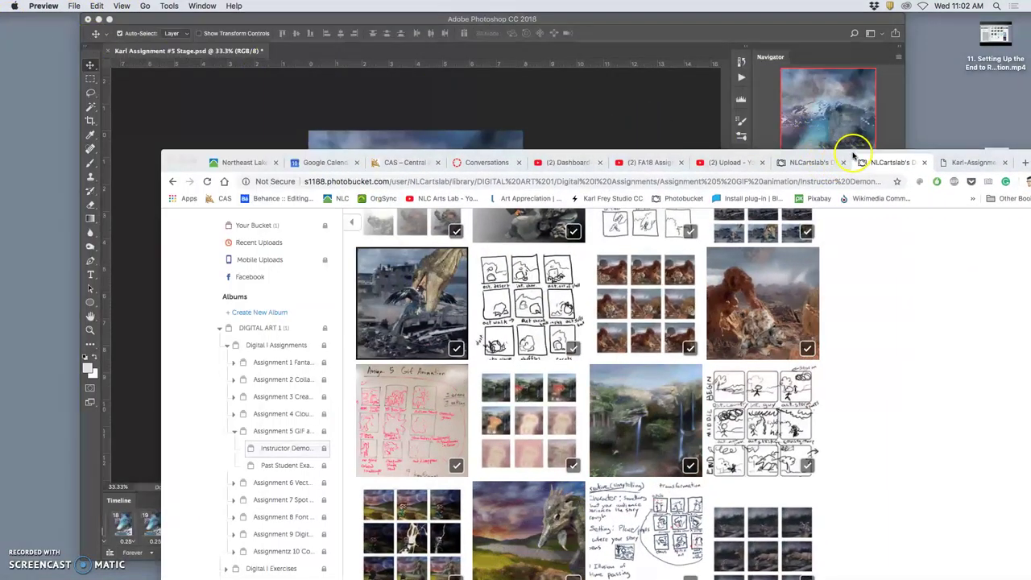
drag(853, 154, 638, 63)
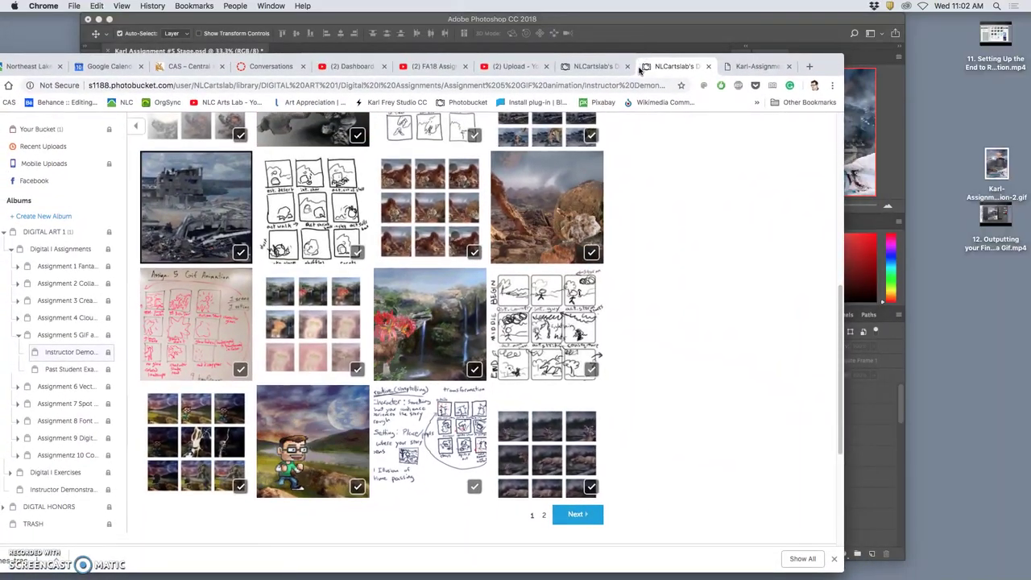
Step: Drag storyboard sketch.jpg out of the Assignment #5 folder onto the desktop
key(ctrl+Up)
click(909, 364)
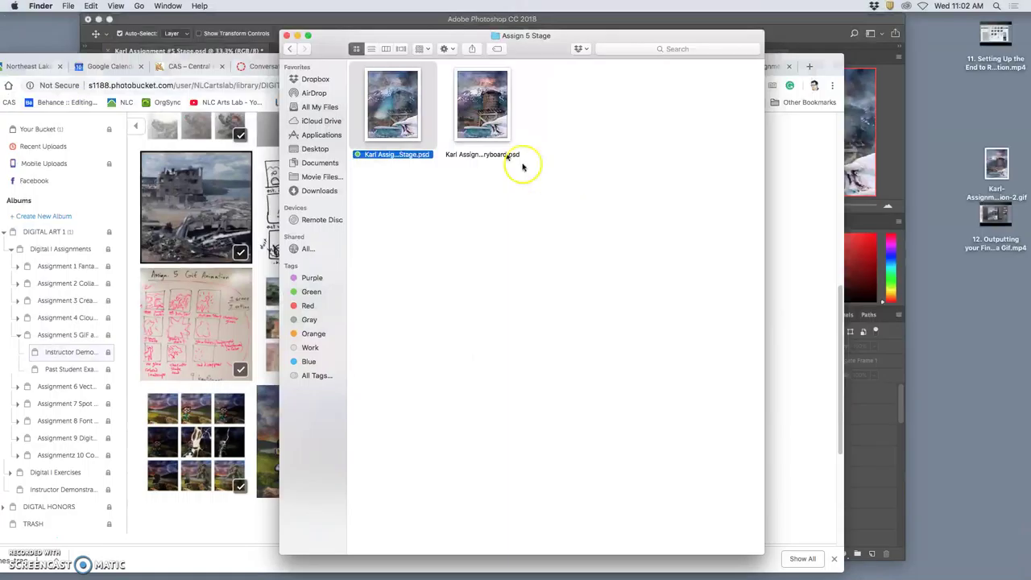
click(290, 49)
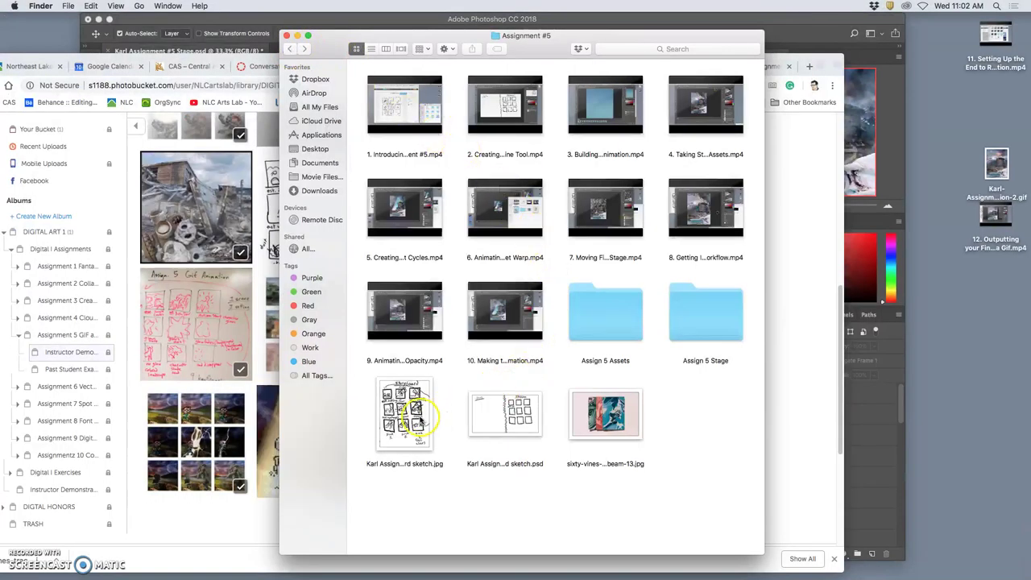
click(422, 416)
mouse_move(422, 417)
mouse_down()
mouse_move(564, 414)
mouse_move(967, 306)
mouse_move(971, 314)
mouse_move(982, 121)
mouse_up()
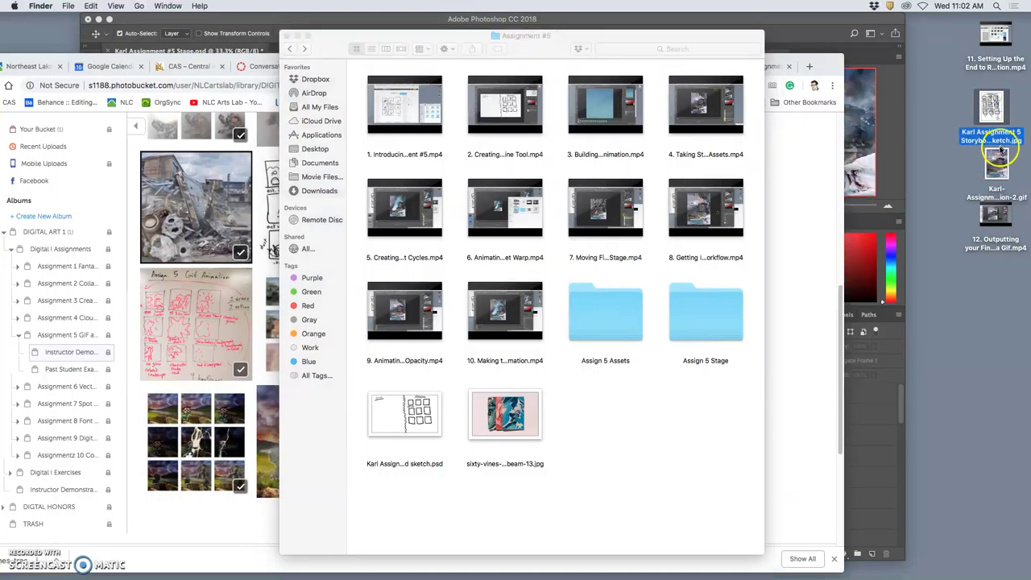
Step: Open the nine-frame example storyboard photo, then return to the Photoshop Stage document
click(259, 274)
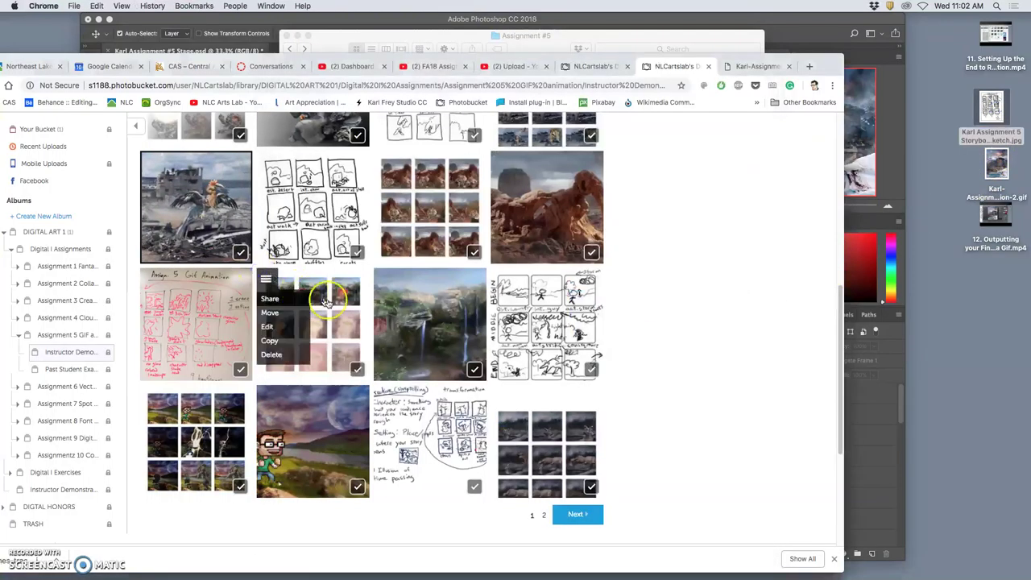
click(444, 220)
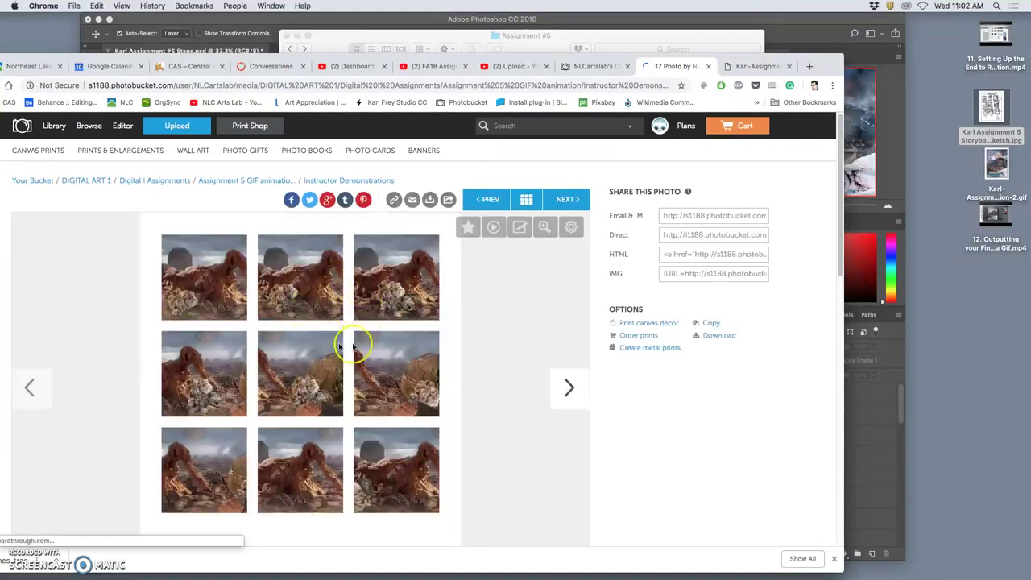
drag(56, 65, 145, 242)
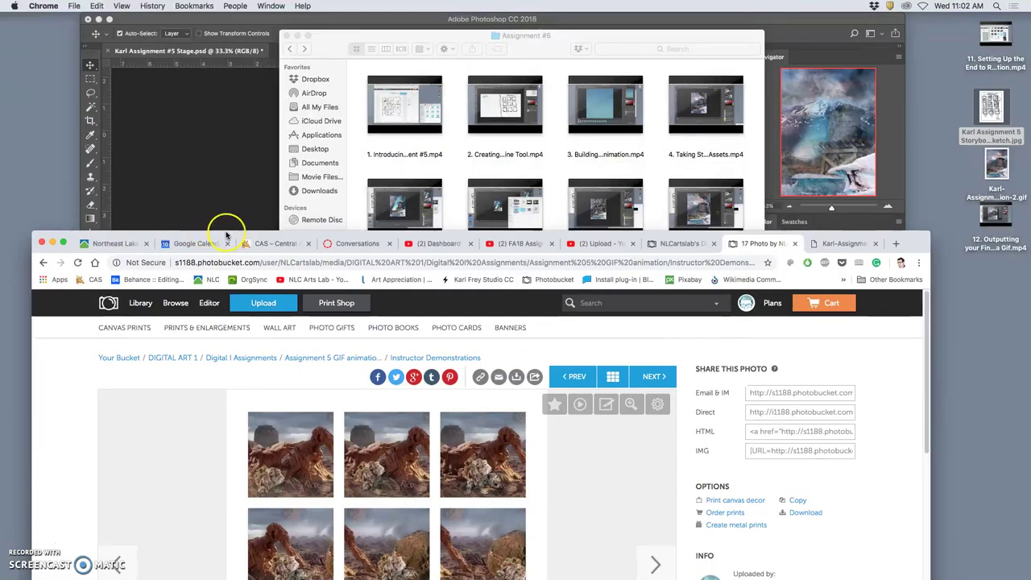
drag(227, 234, 217, 92)
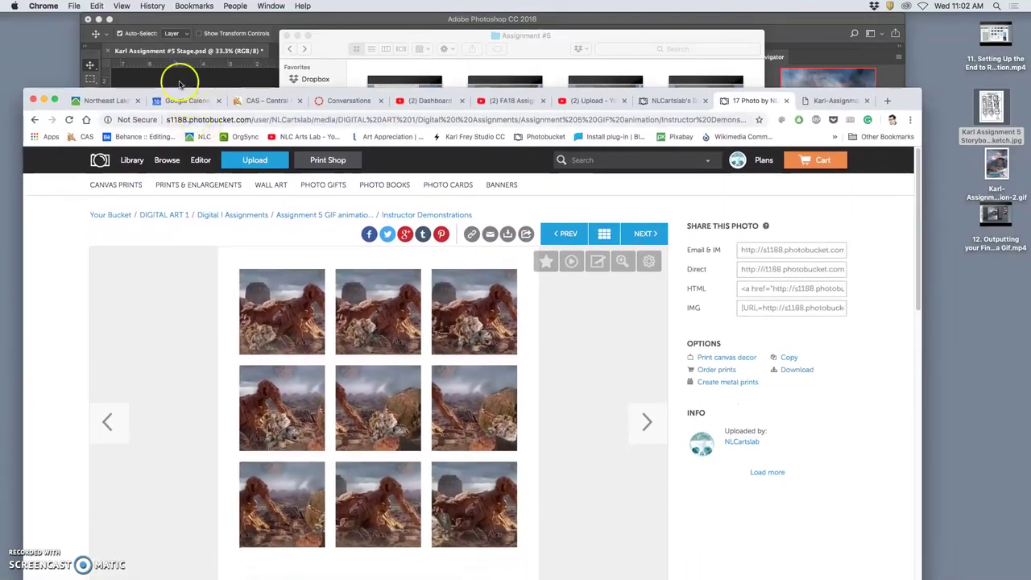
click(181, 83)
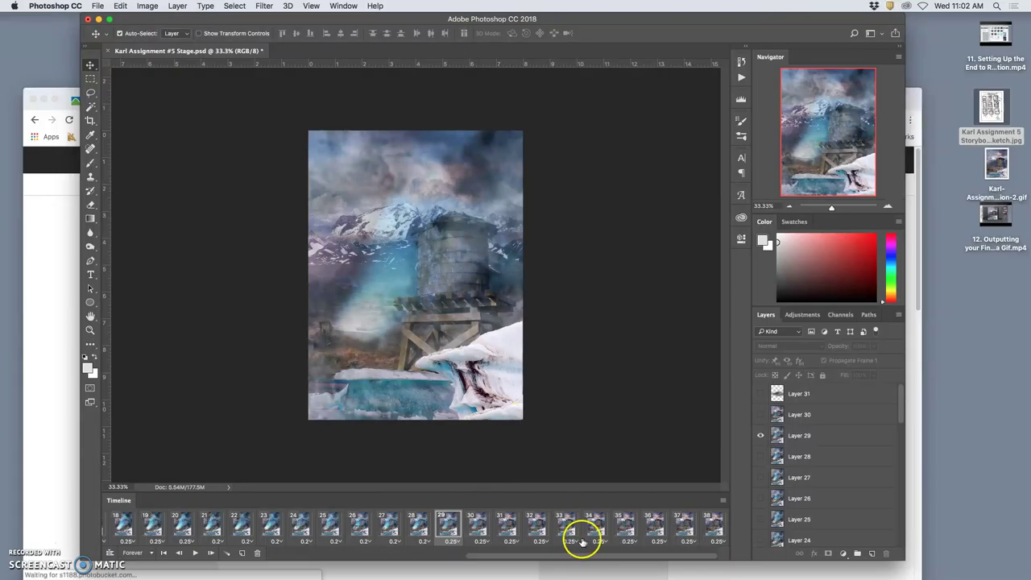
Step: Make Layer 31 active, jump to frame 38, and open the Timeline flyout menu
scroll(483, 525, left, 5)
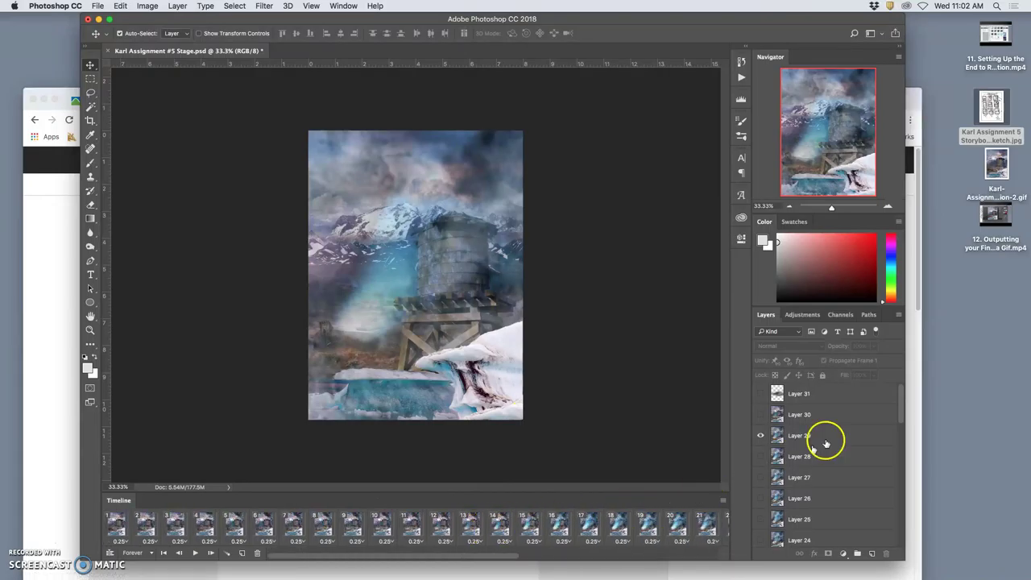
scroll(640, 538, right, 5)
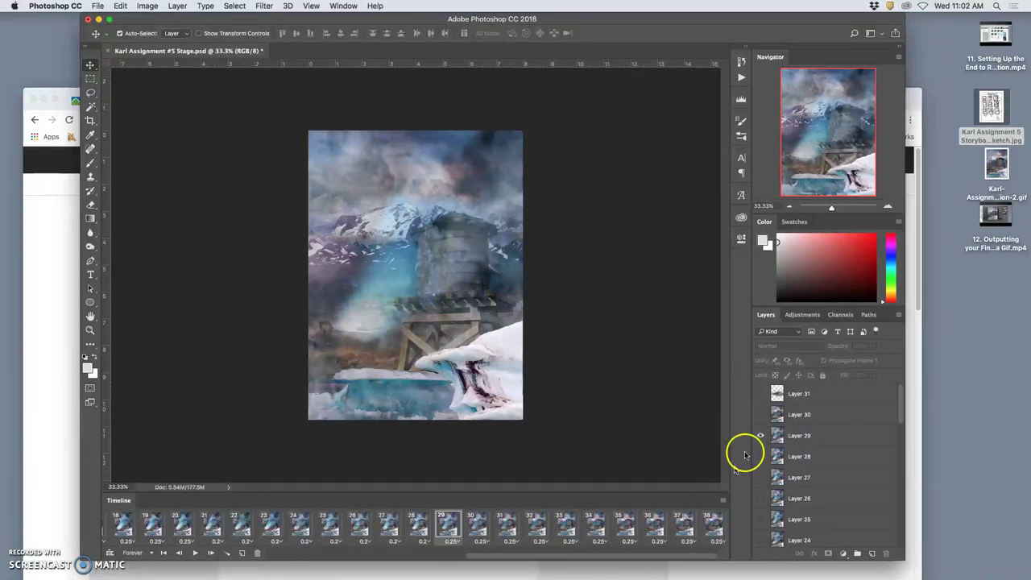
click(804, 396)
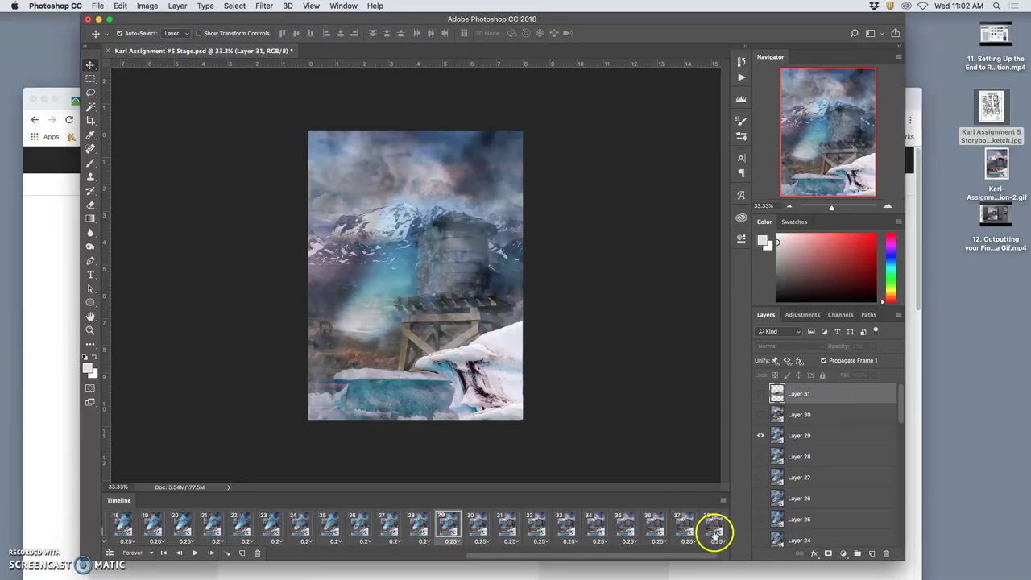
click(715, 527)
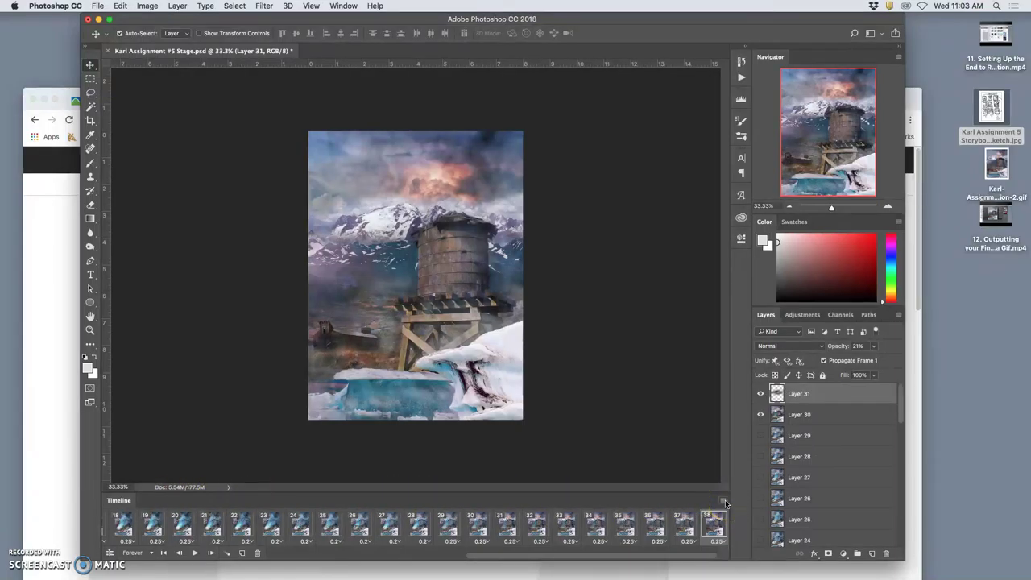
click(724, 501)
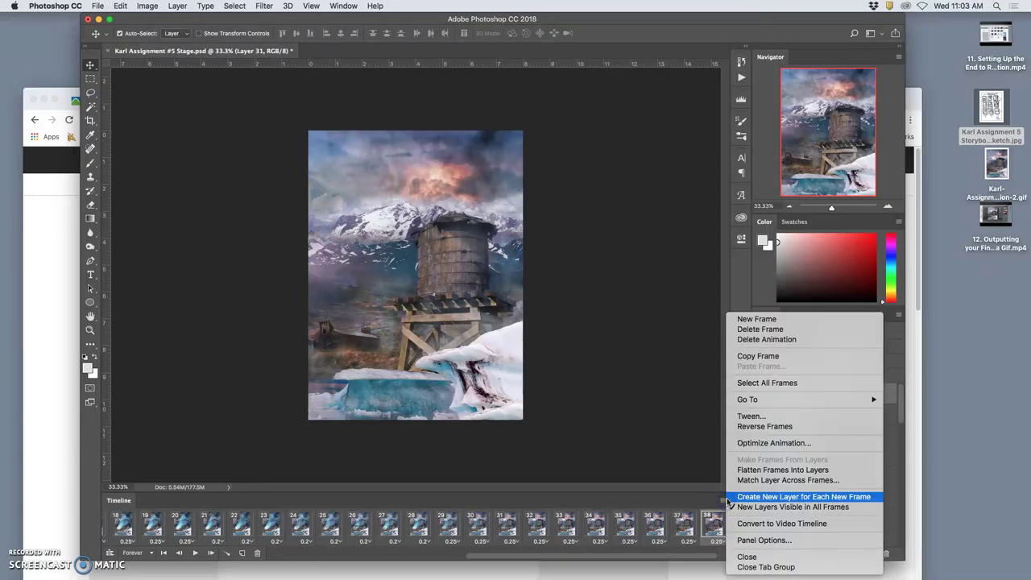
Step: Run Flatten Frames Into Layers from the Timeline menu, repeating it a second time
click(761, 471)
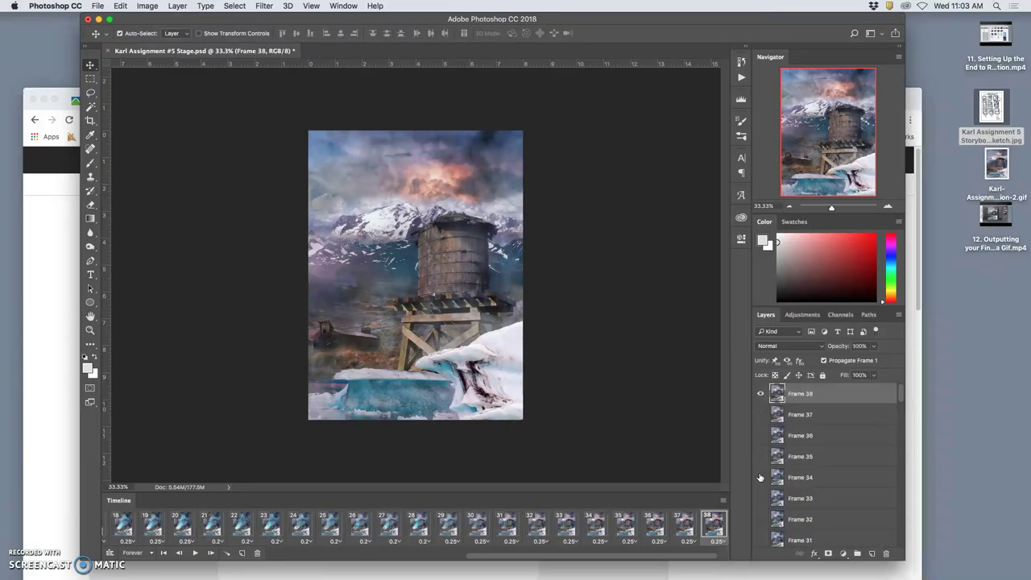
click(815, 439)
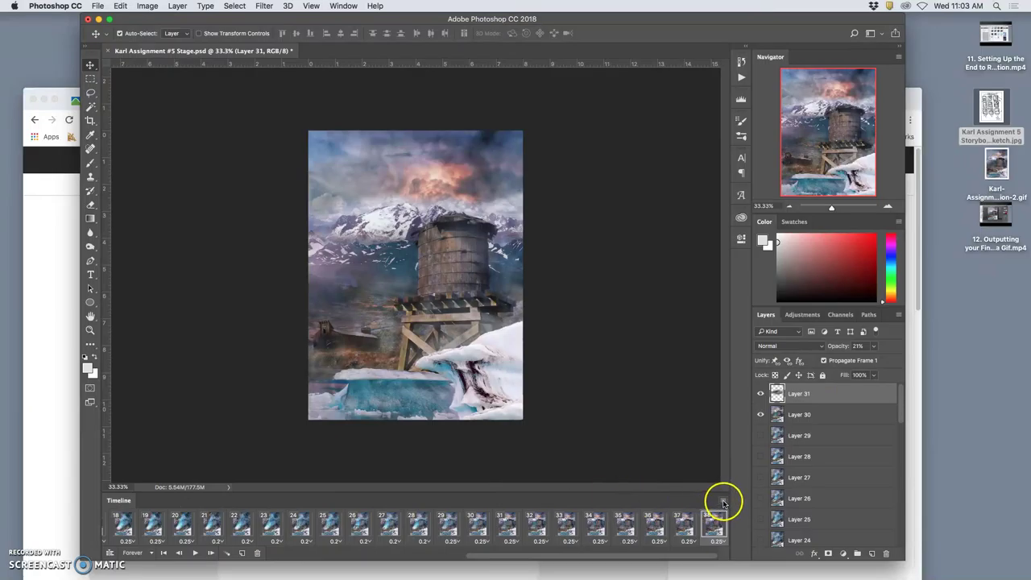
click(722, 503)
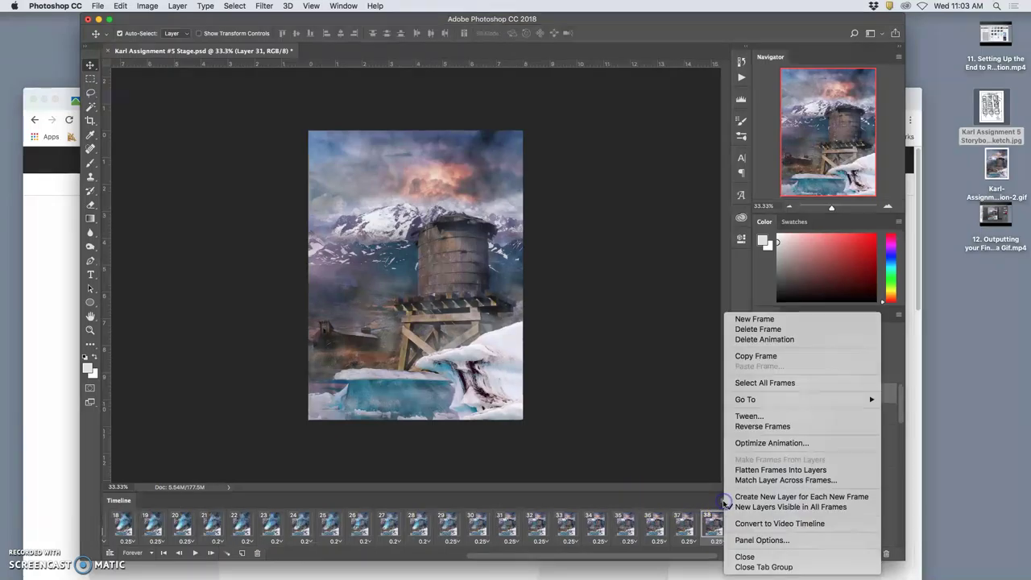
click(778, 471)
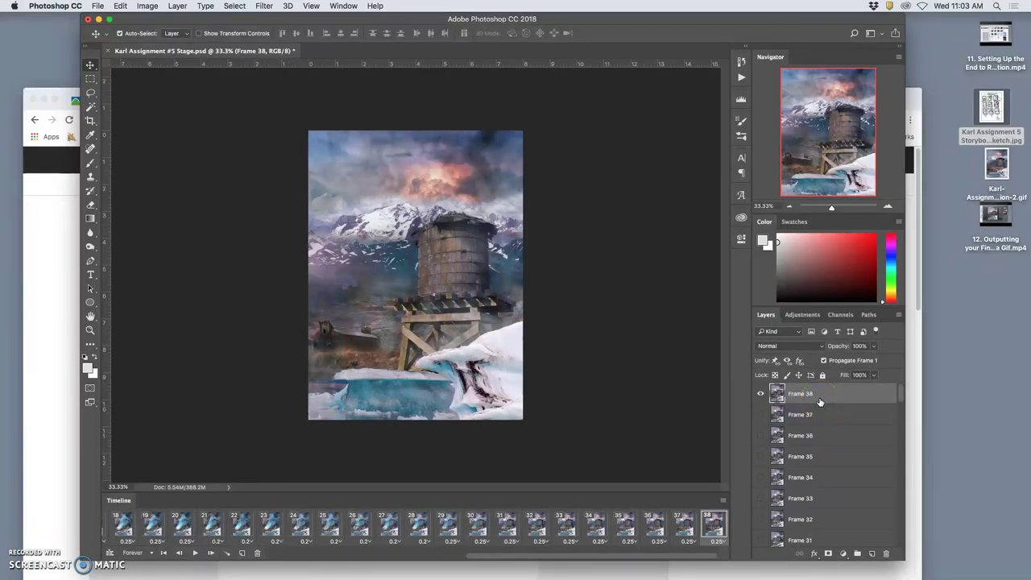
Step: Select the Background through Layer 31 leftover layers and delete them
scroll(822, 406, down, 10)
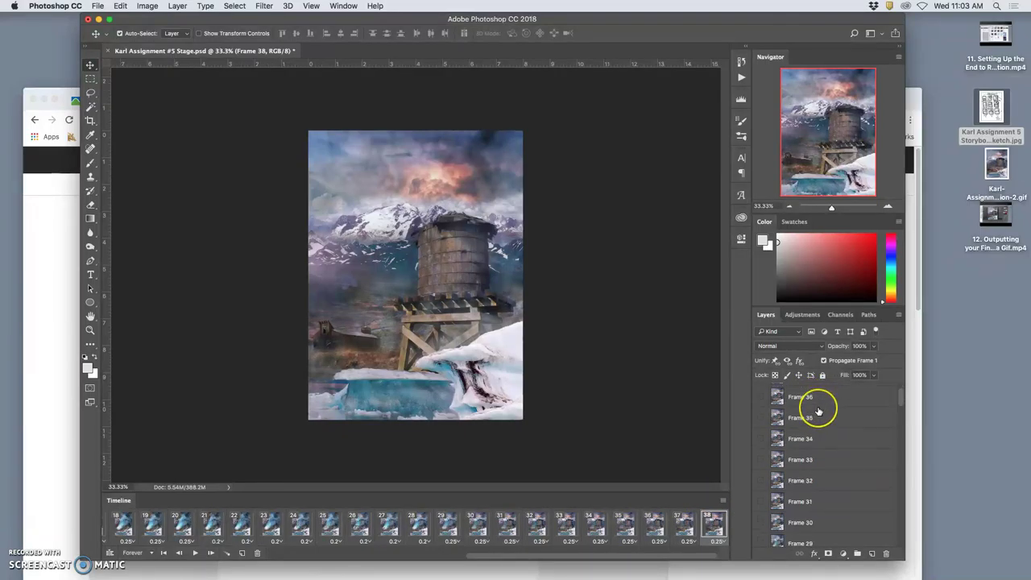
scroll(818, 411, down, 2)
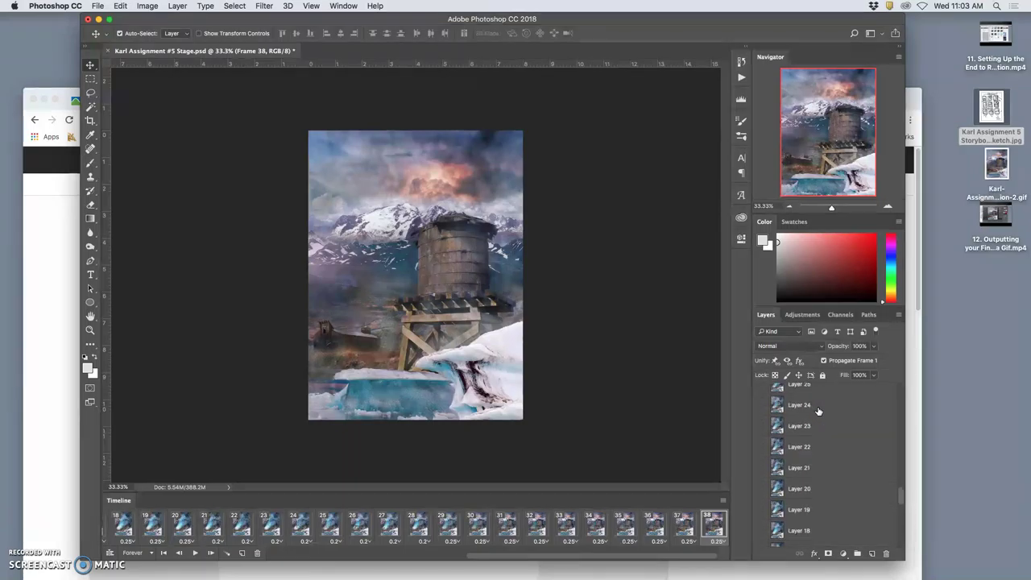
click(815, 533)
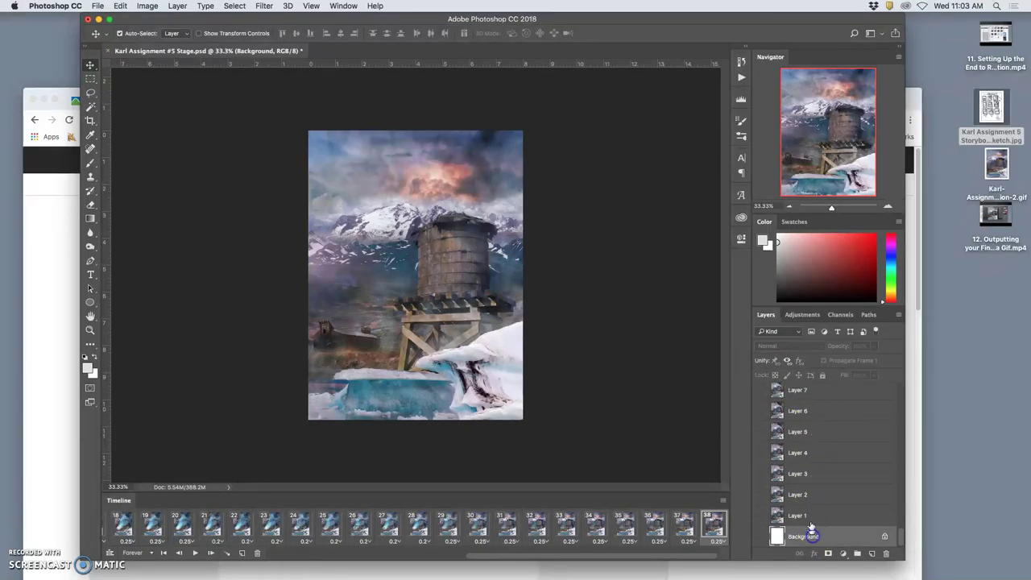
scroll(811, 511, up, 3)
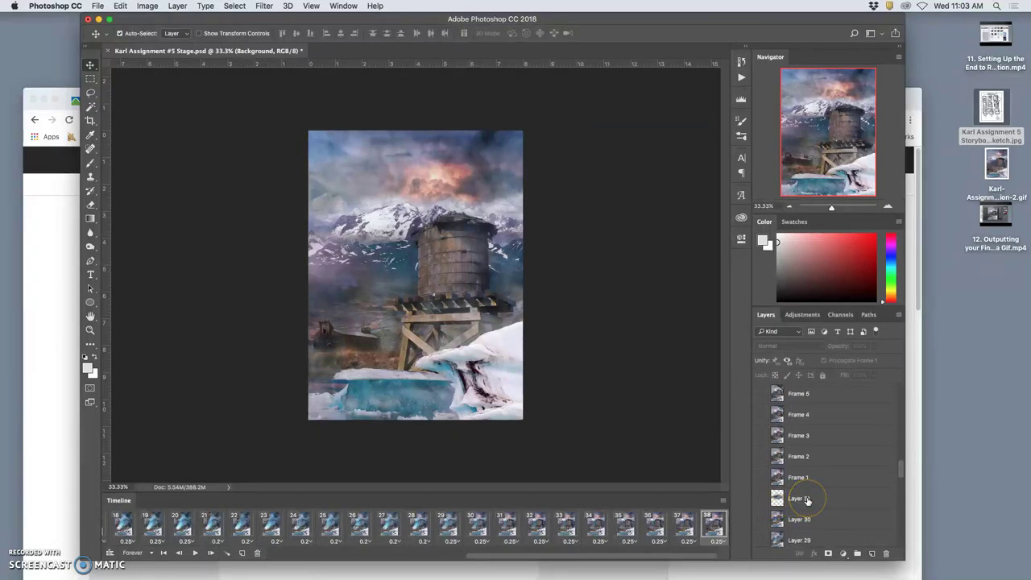
shift+click(807, 498)
scroll(814, 504, down, 3)
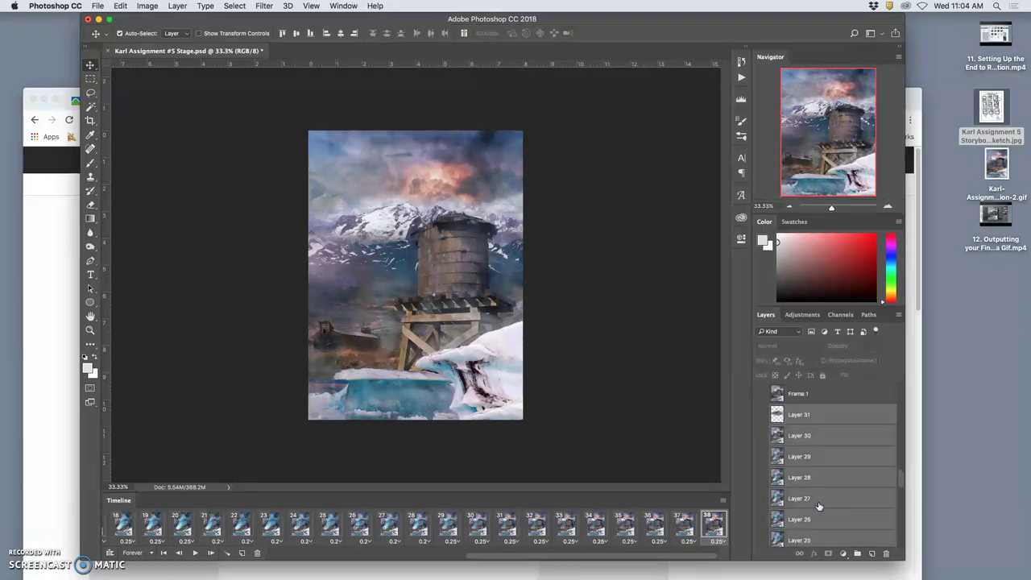
scroll(819, 505, up, 1)
click(816, 486)
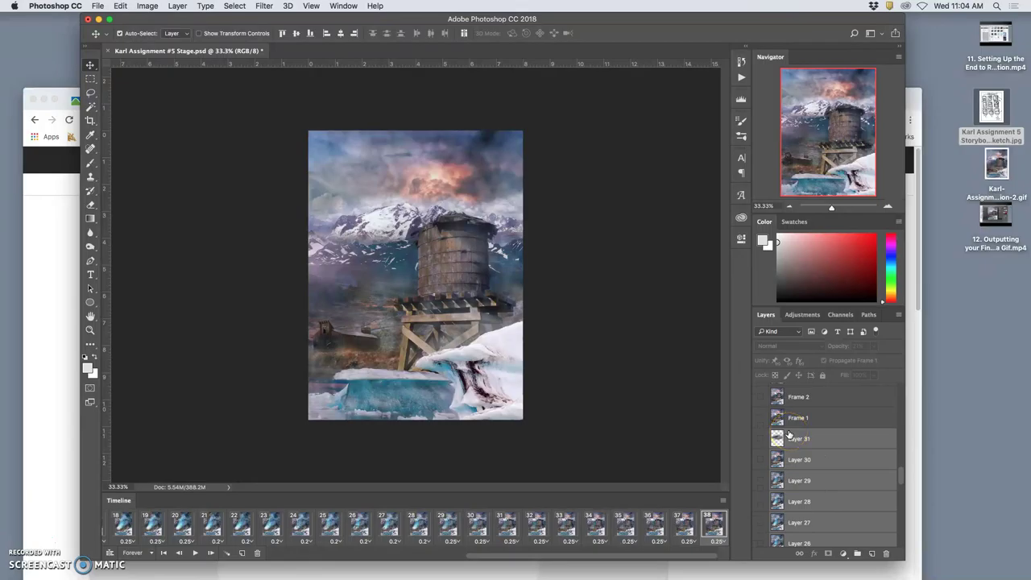
key(Delete)
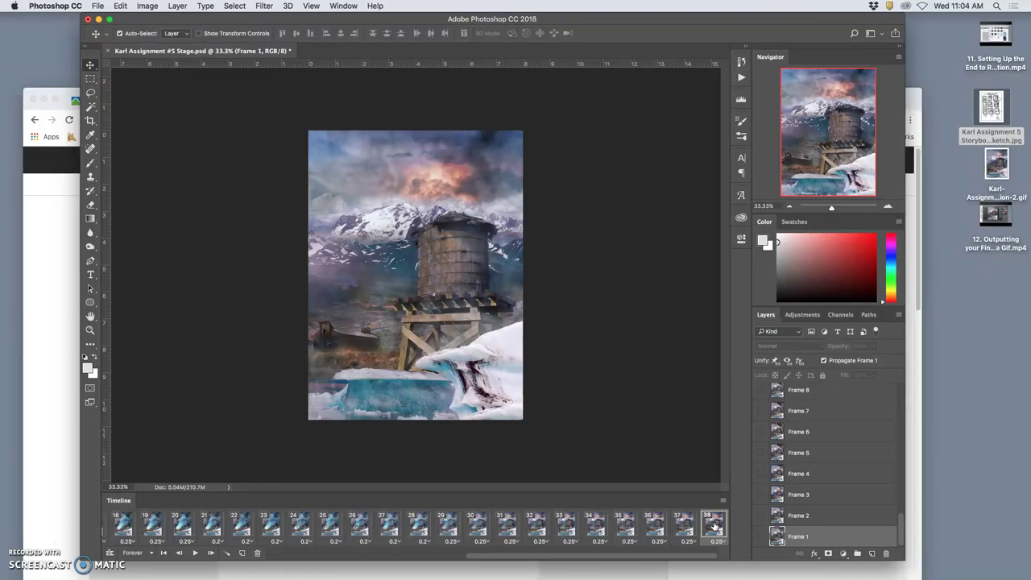
Step: Remove the extra frames from the Timeline, leaving a single 0.25-second frame
scroll(346, 524, left, 10)
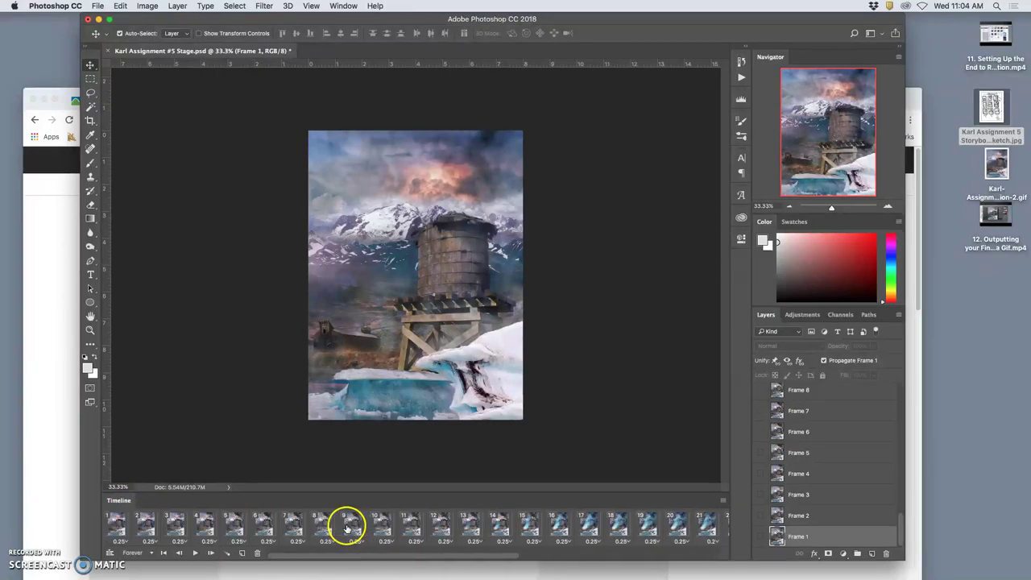
click(111, 525)
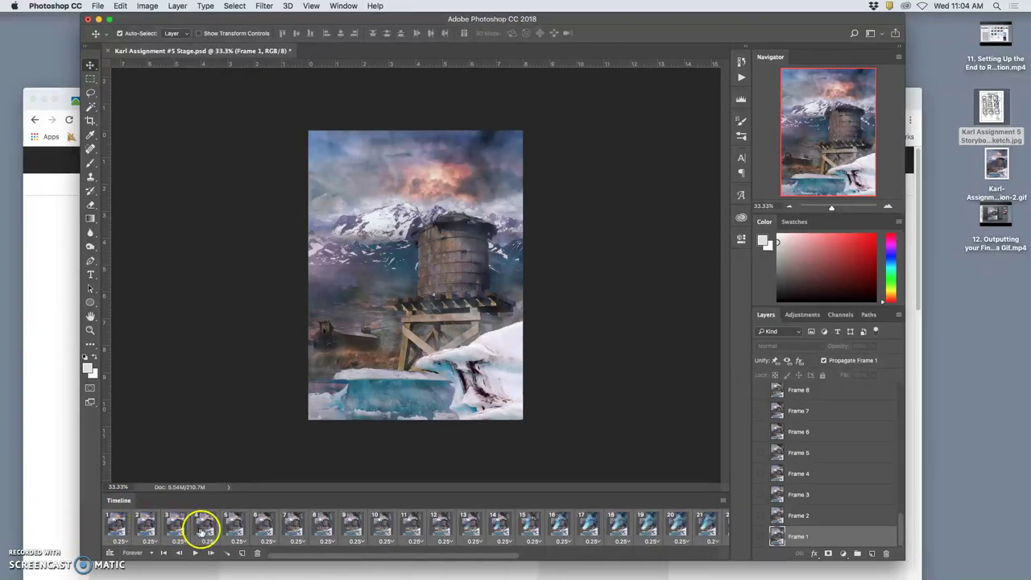
drag(202, 534, 256, 554)
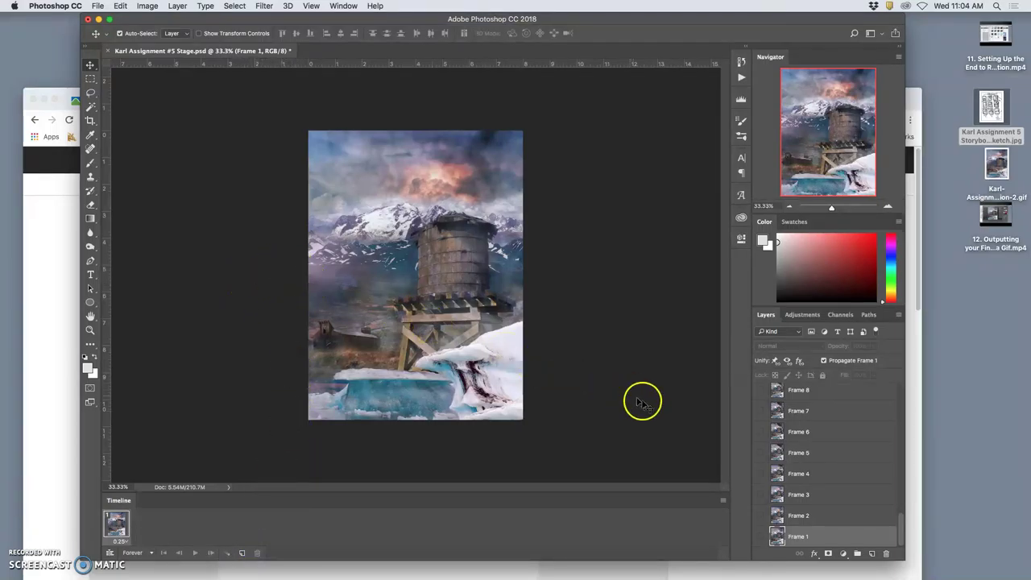
scroll(815, 474, up, 15)
scroll(814, 477, down, 15)
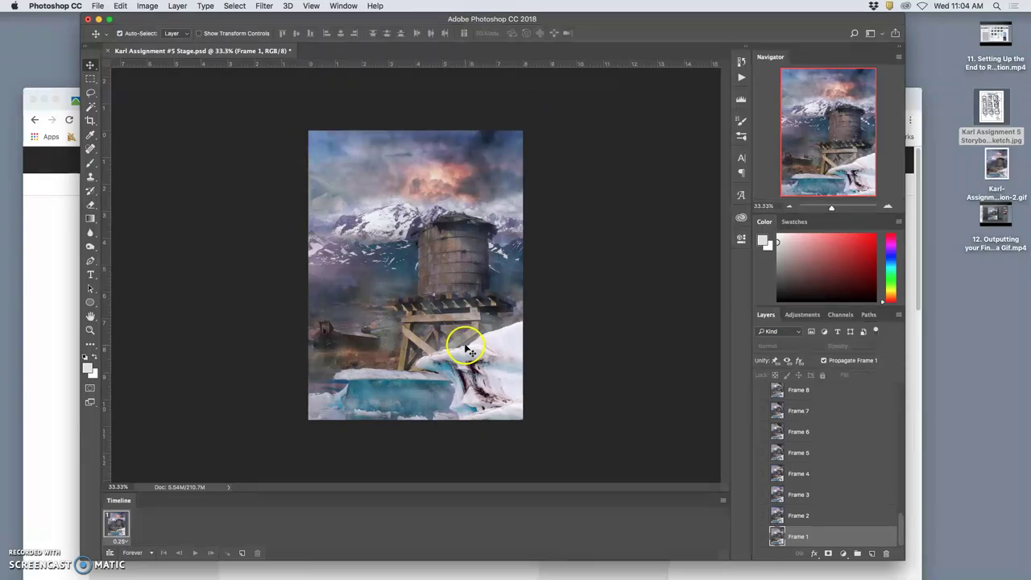
Step: Hide the Timeline panel and zoom out on the image
click(341, 6)
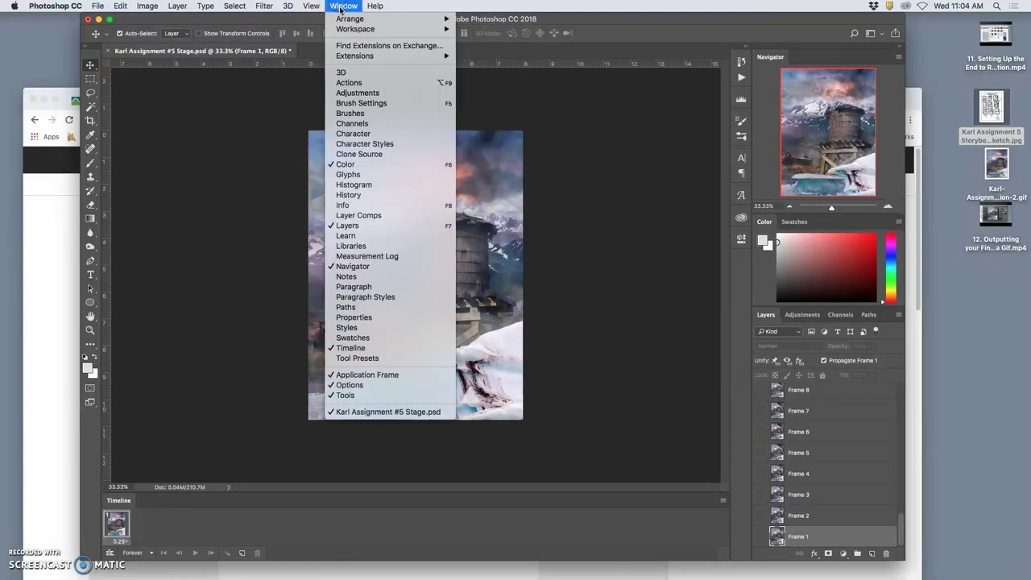
click(370, 348)
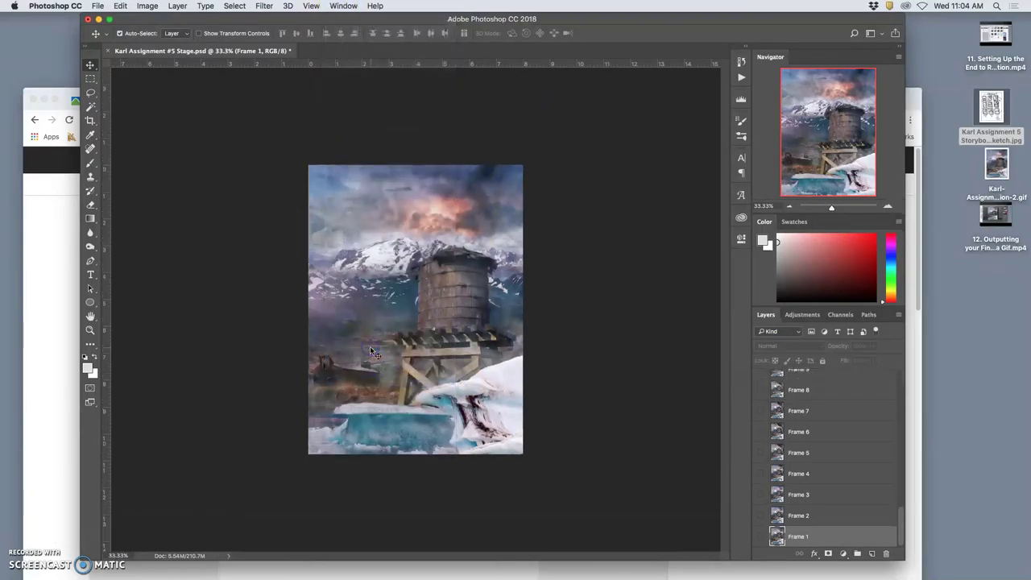
click(347, 430)
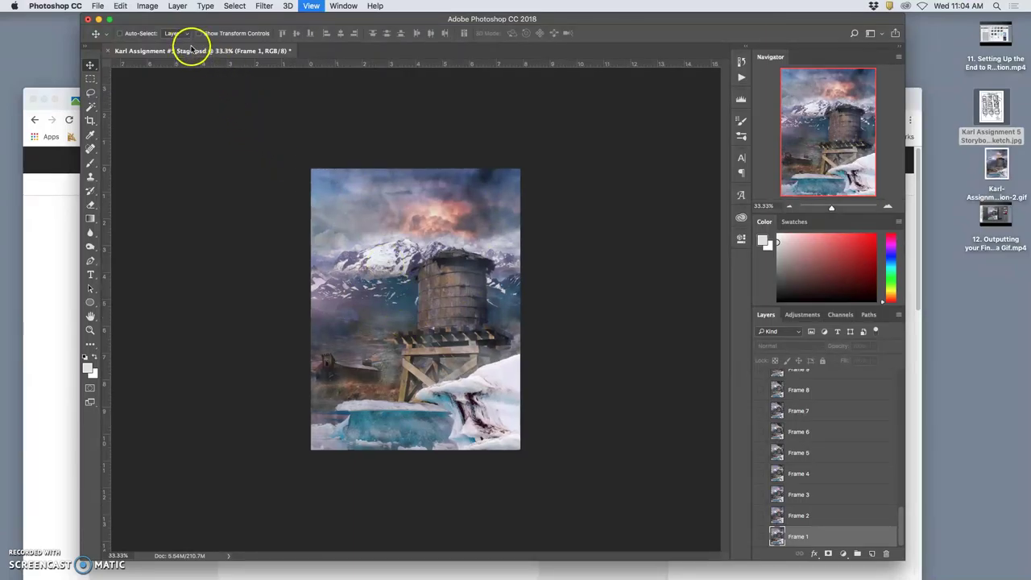
key(super+minus)
Step: Set the canvas size to 30 × 44 inches and zoom out to view it
click(148, 6)
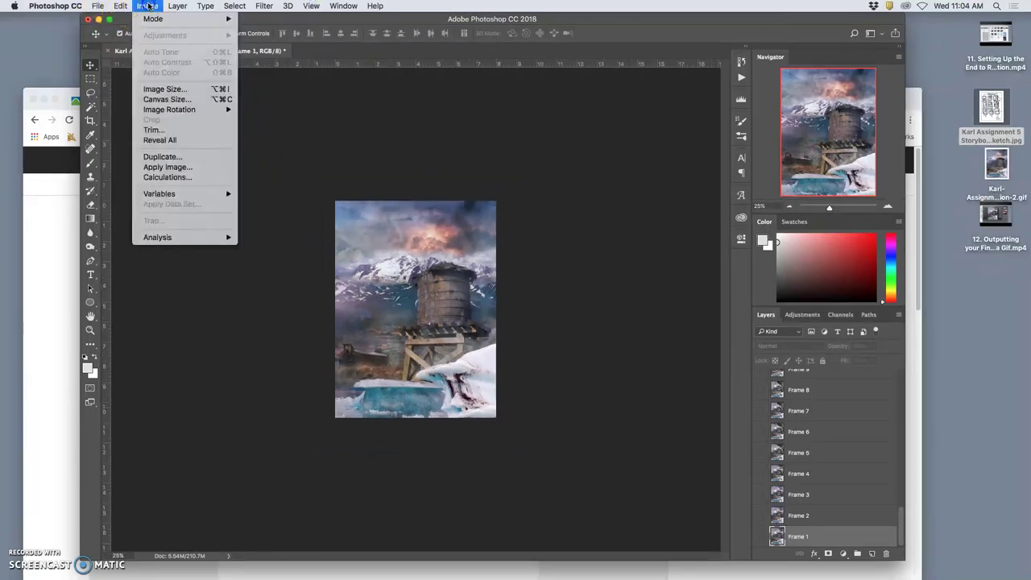
click(165, 99)
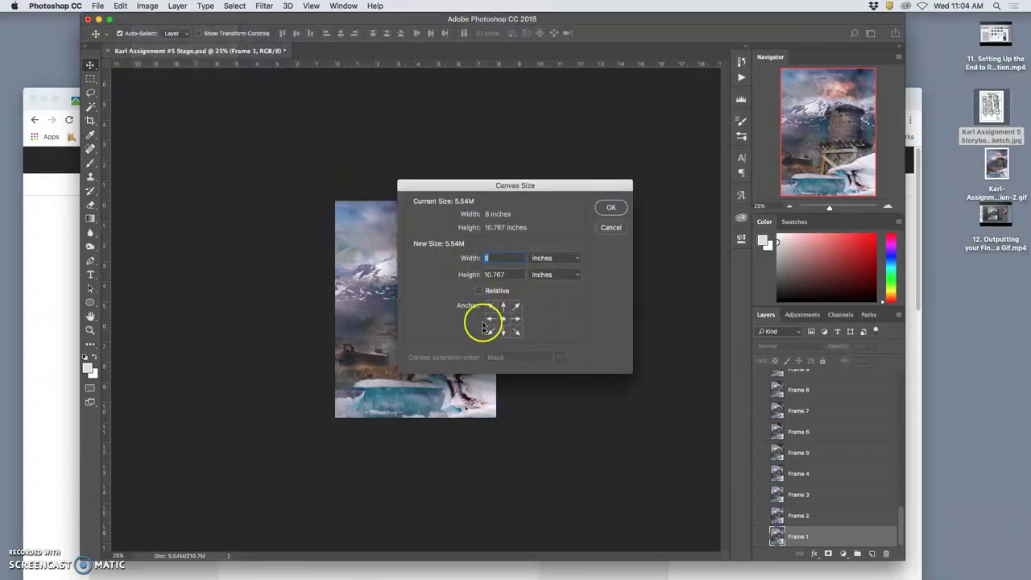
click(484, 257)
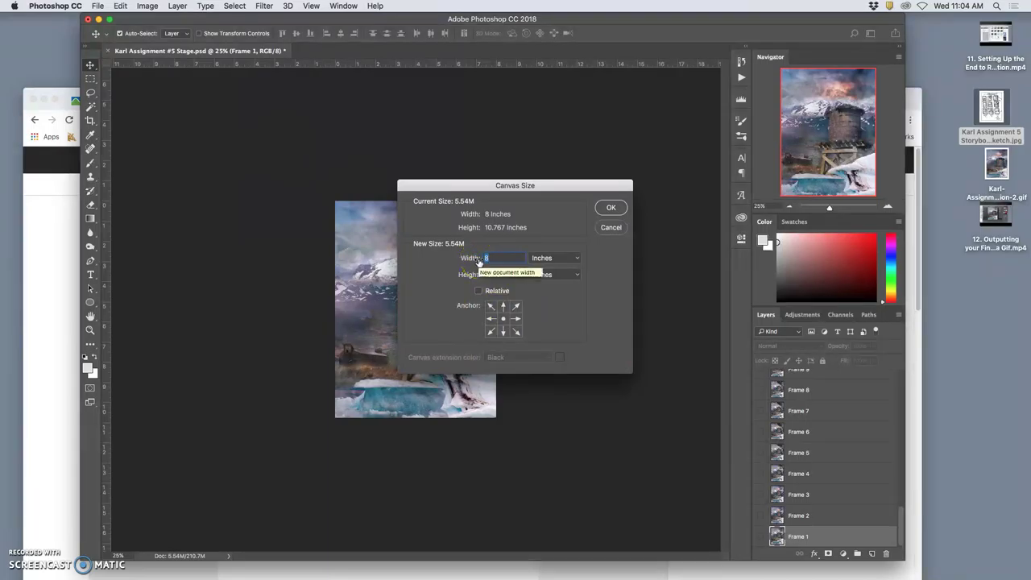
text(30)
drag(521, 276, 466, 273)
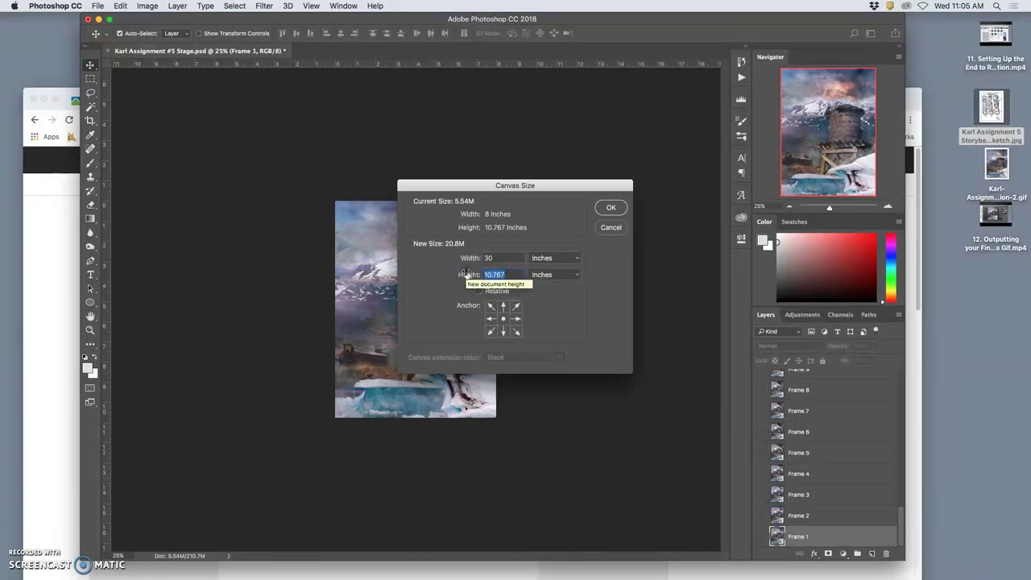
drag(475, 275, 507, 275)
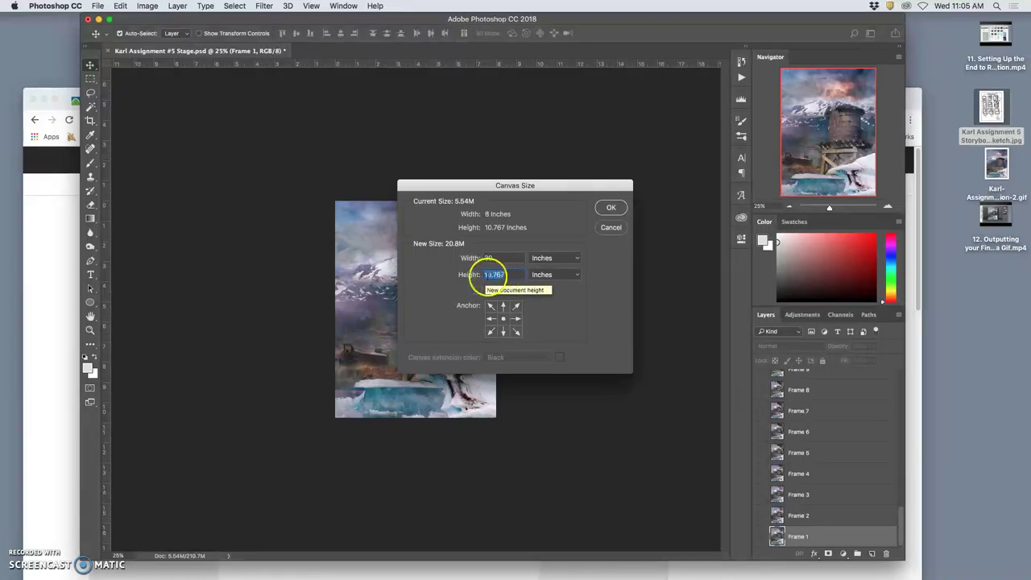
drag(490, 273, 492, 272)
text(44)
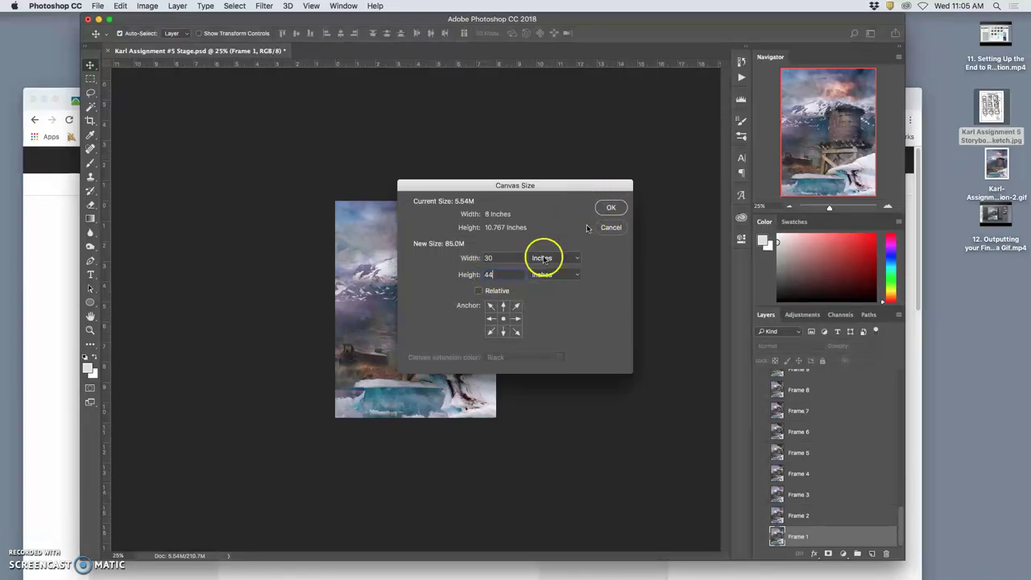
click(612, 209)
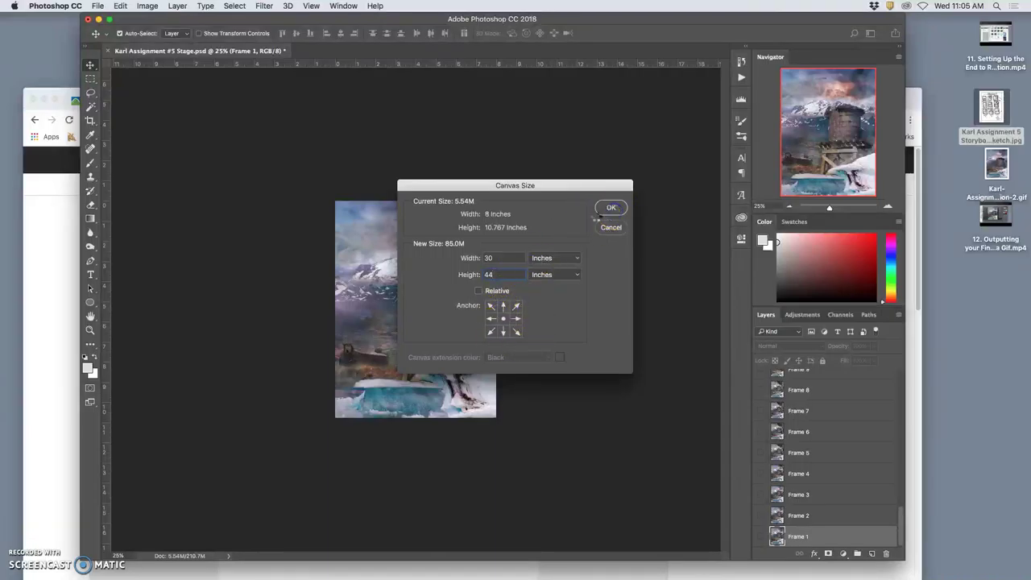
key(super+minus)
key(super+minus)
key(super+minus)
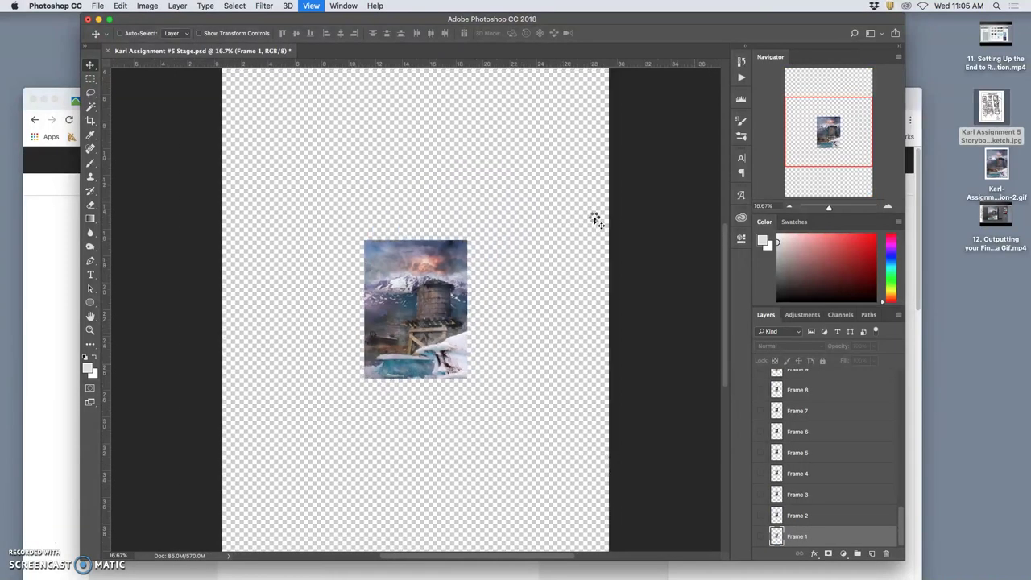
Step: Add a new empty layer and move it beneath Frame 1
scroll(810, 445, up, 10)
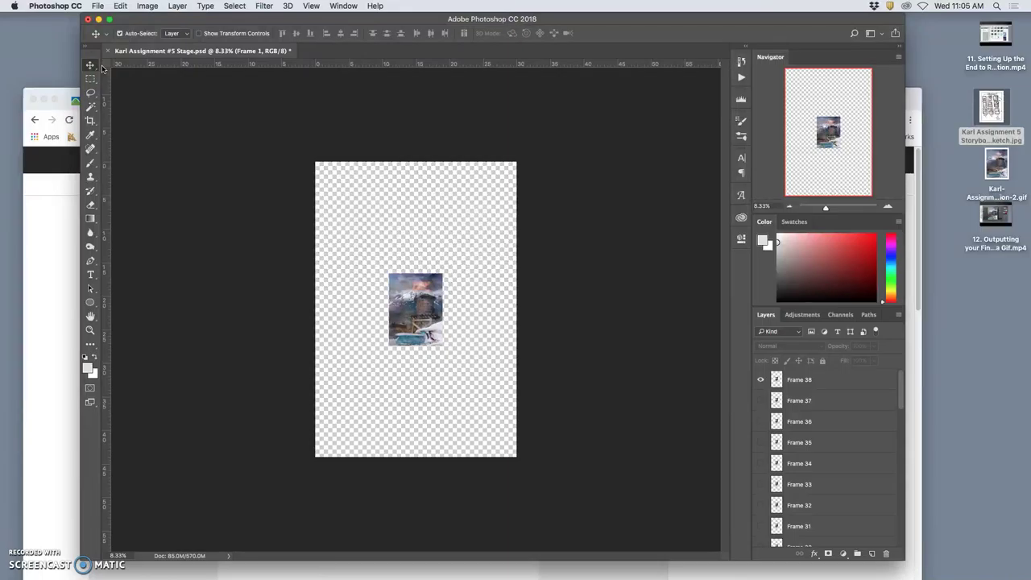
scroll(841, 447, down, 10)
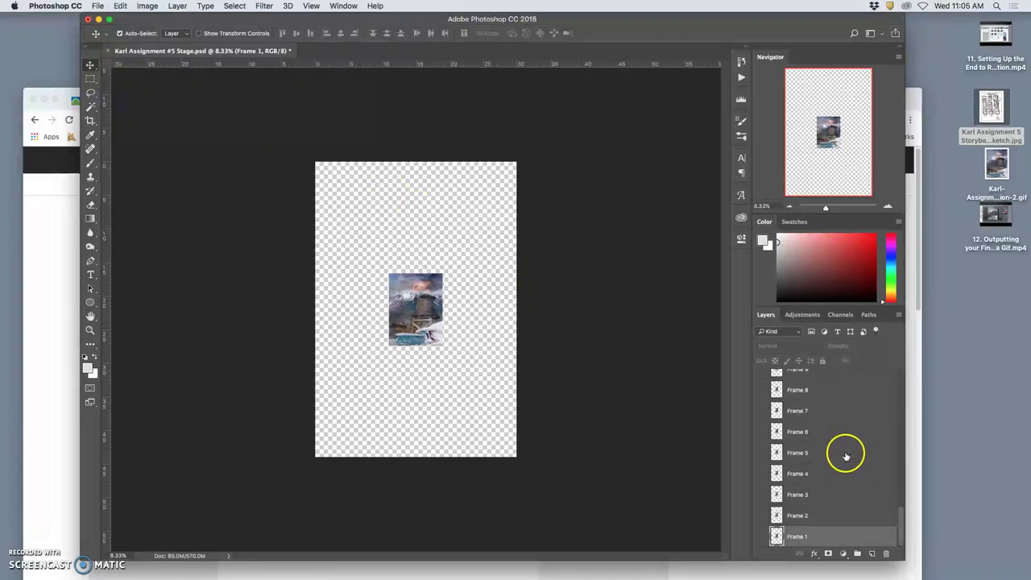
click(871, 553)
drag(834, 516, 824, 545)
click(498, 350)
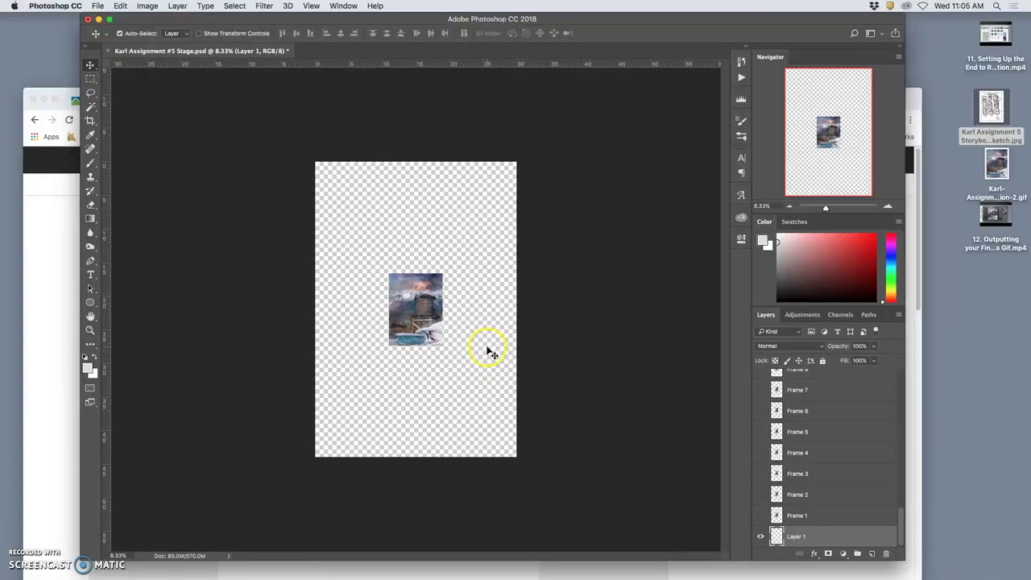
Step: Fill Layer 1 with white, then select the Frame 38 layer
click(120, 6)
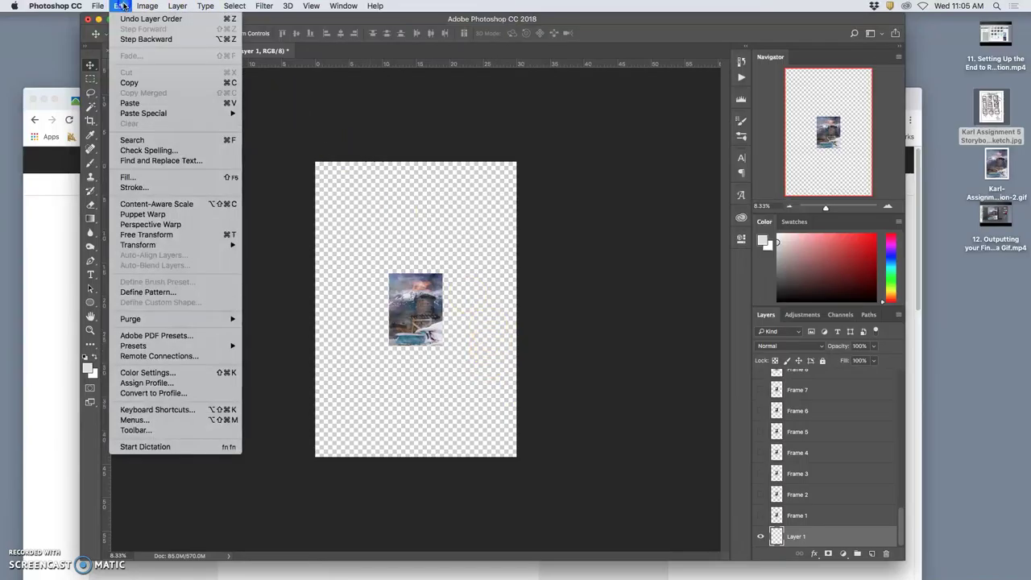
click(153, 175)
click(529, 231)
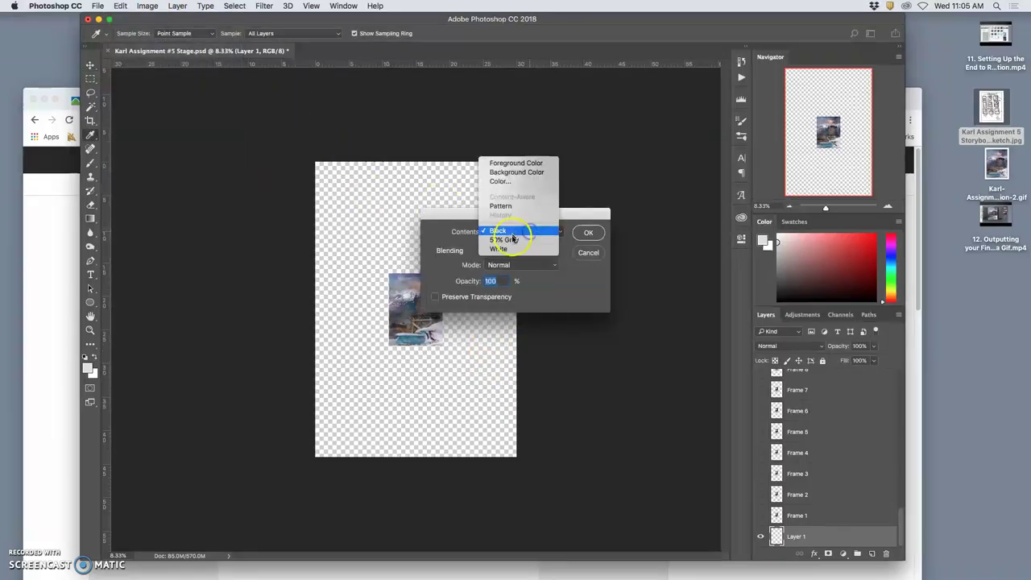
click(509, 247)
click(585, 235)
key(v)
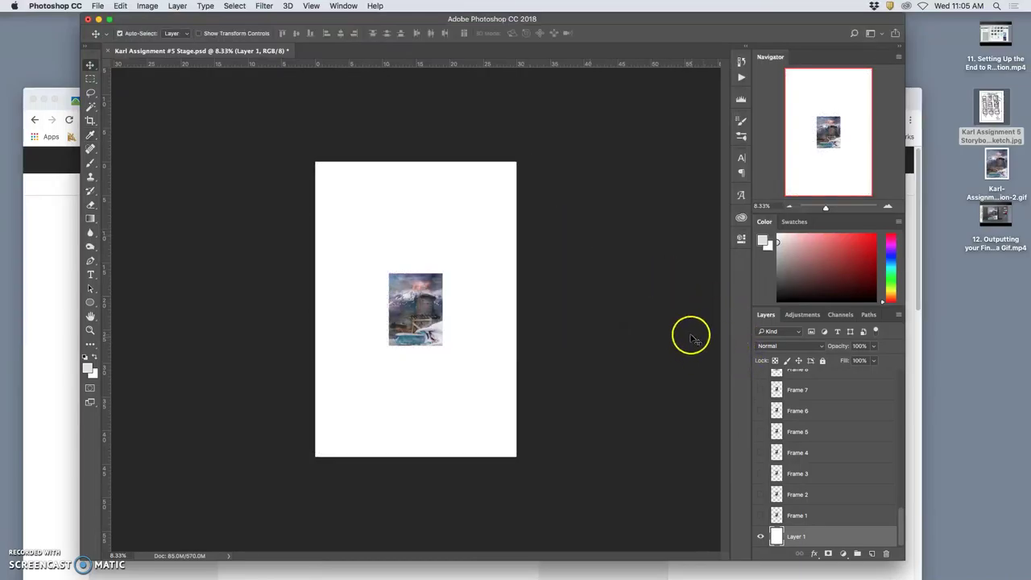
scroll(831, 430, up, 10)
click(815, 381)
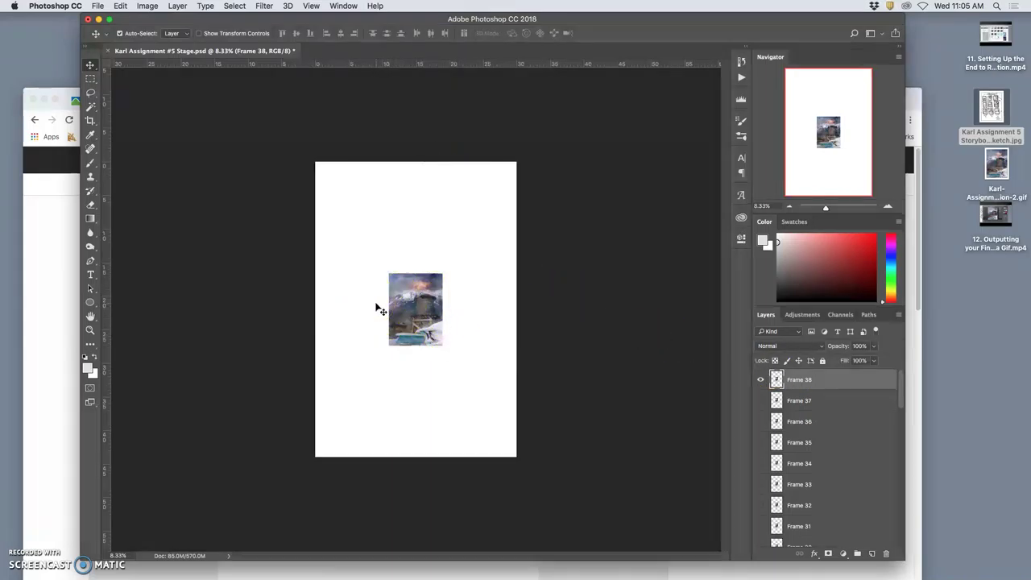
click(407, 304)
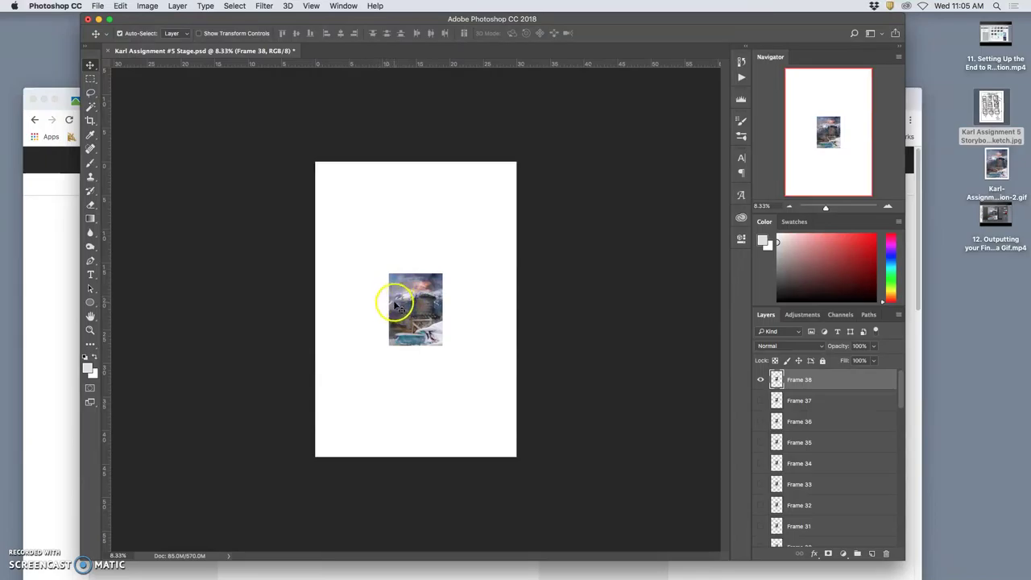